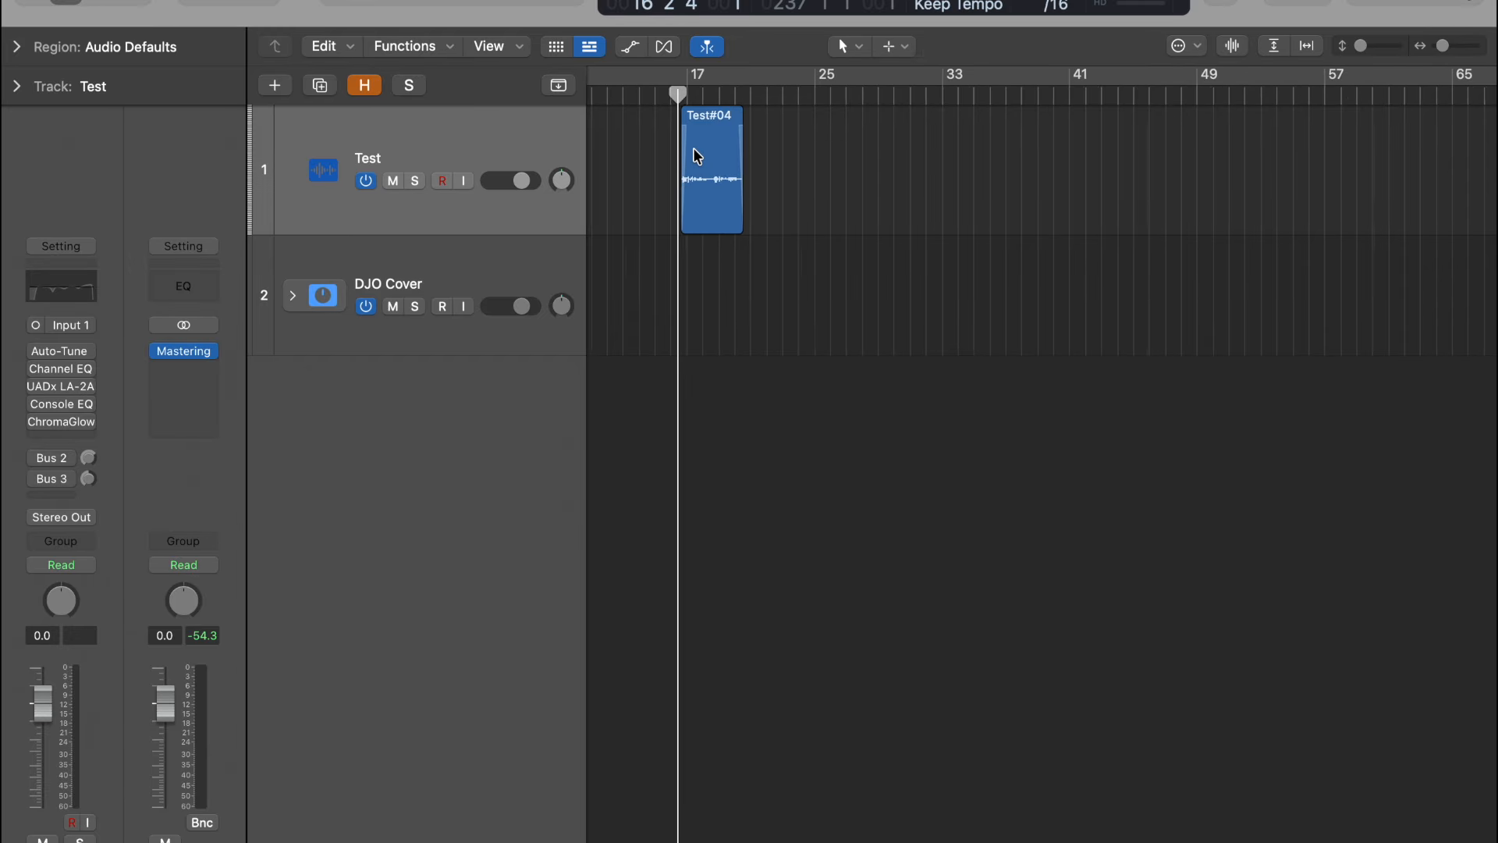
Place the playhead just before the start of the first region on the Test track, around bar 16.
left_click(689, 95)
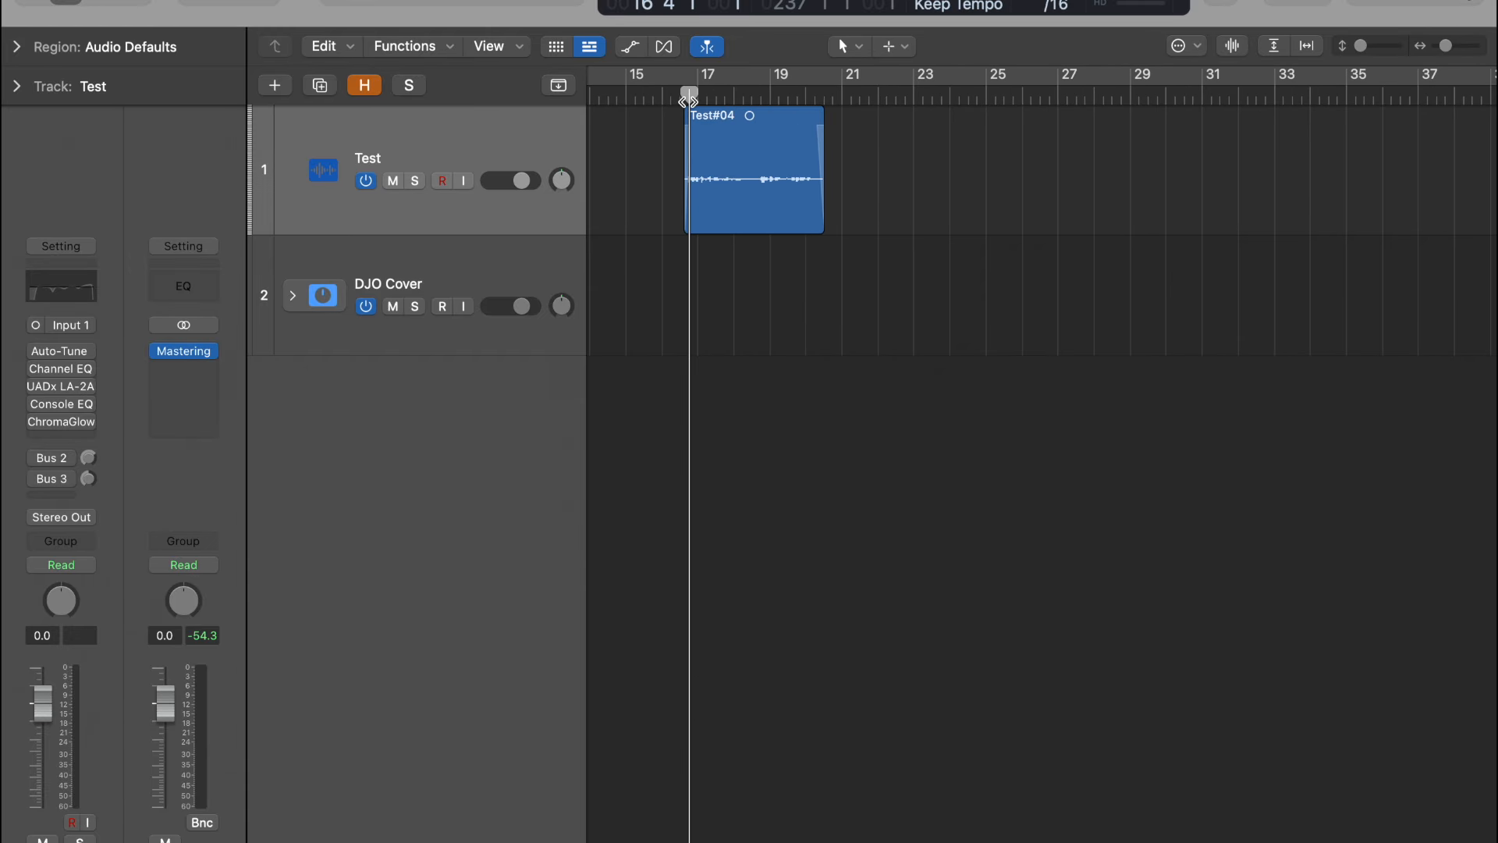
left_click_drag(688, 102, 686, 102)
key("super+Right")
key("super+Right")
key("super+Right")
key("super+Right")
key("super+Right")
left_click(618, 94)
Survey the regions along the whole timeline and return to a close view of the Test#04 region.
key("super+Left")
key("super+Left")
key("super+Left")
key("super+Left")
key("super+Left")
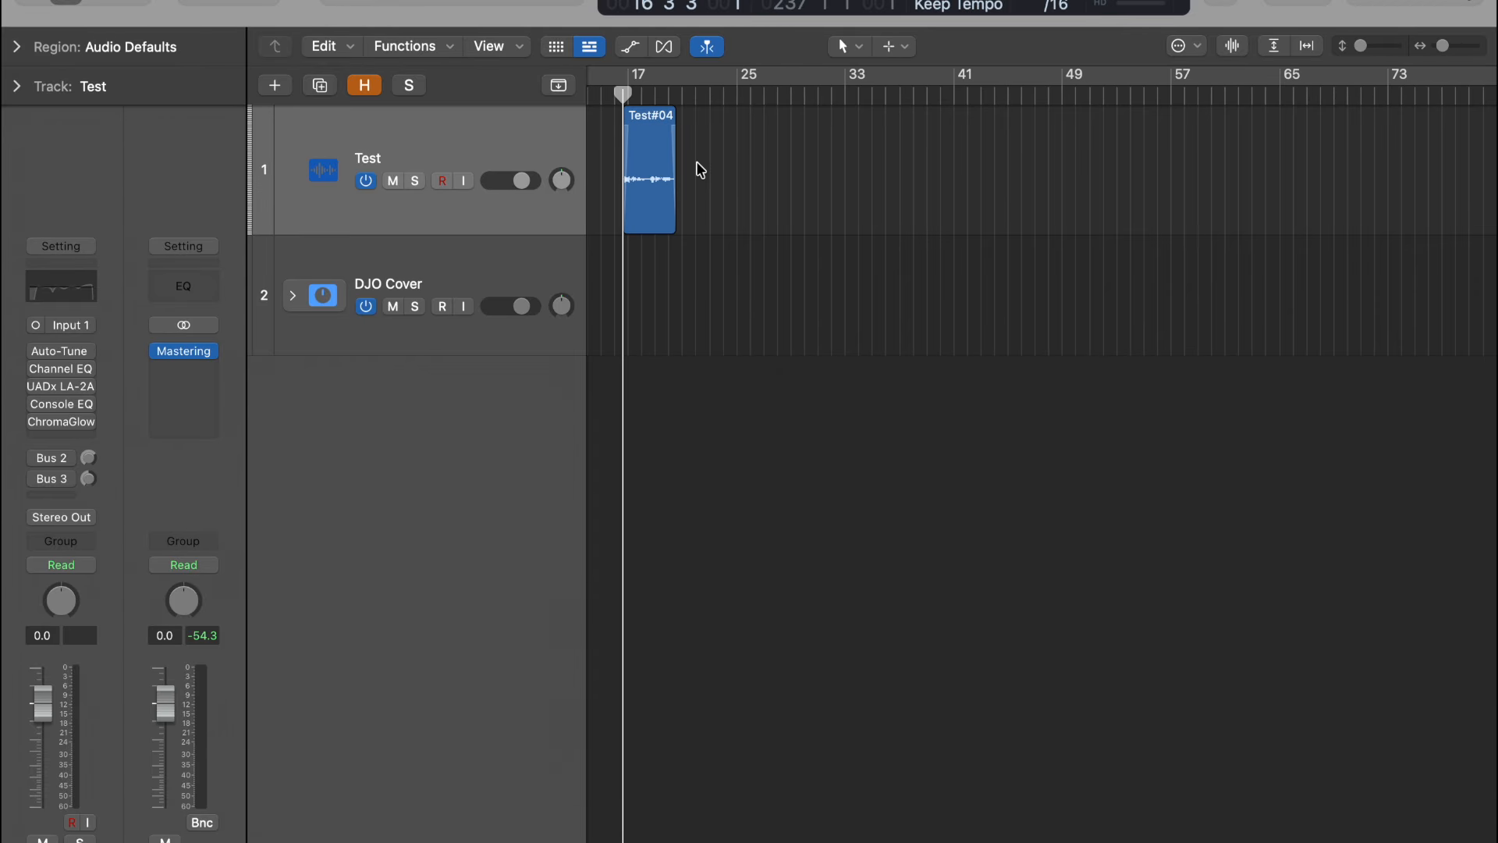
key("super+Left")
key("super+Left")
key("super+Left")
key("super+Left")
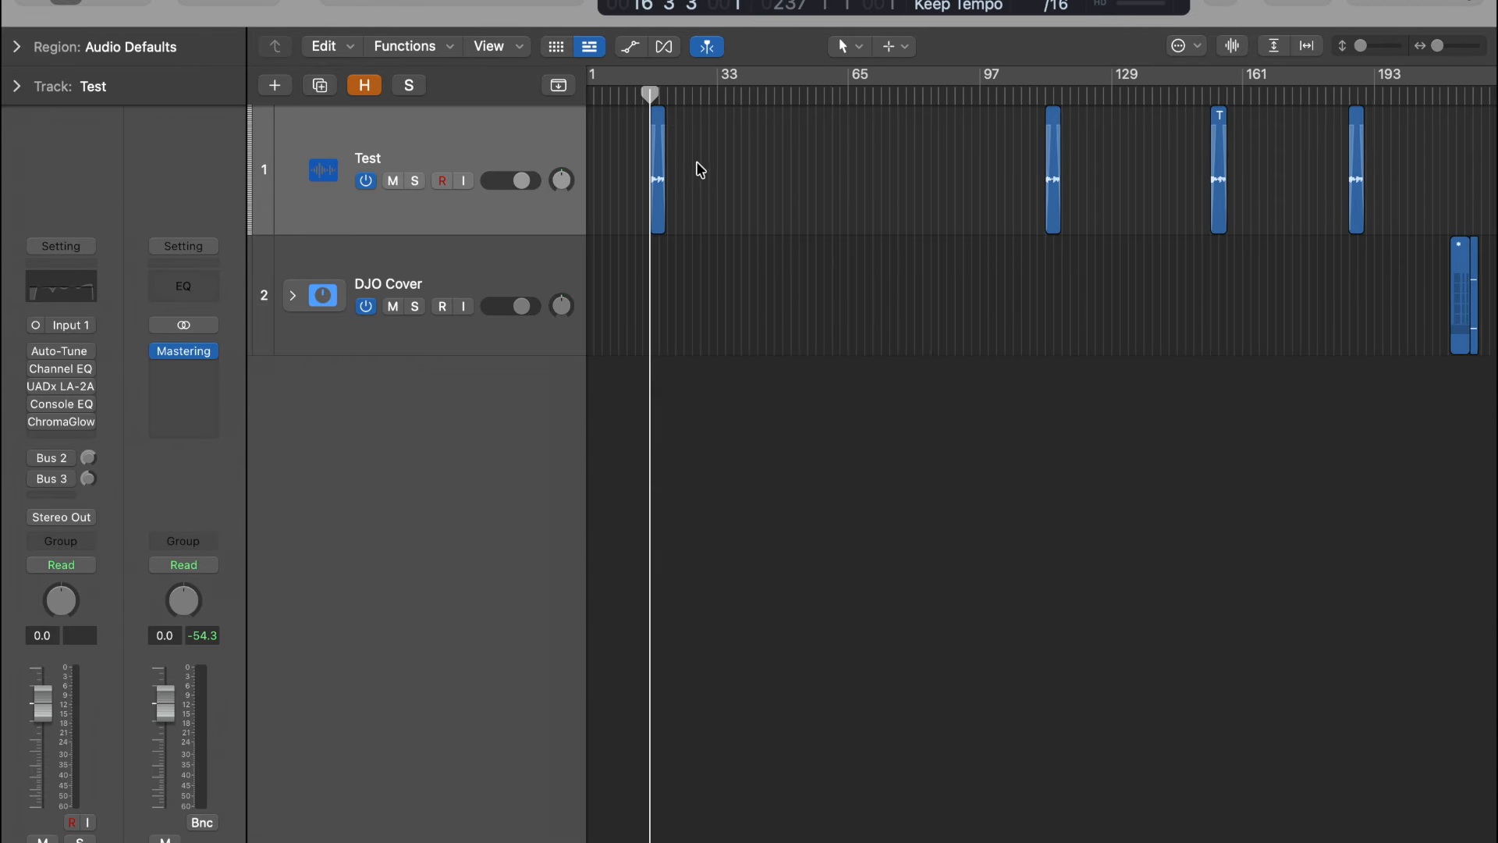
key("super+Right")
key("super+Right")
key("super+Right")
key("super+Right")
key("super+Right")
key("super+Right")
key("super+Right")
key("super+Right")
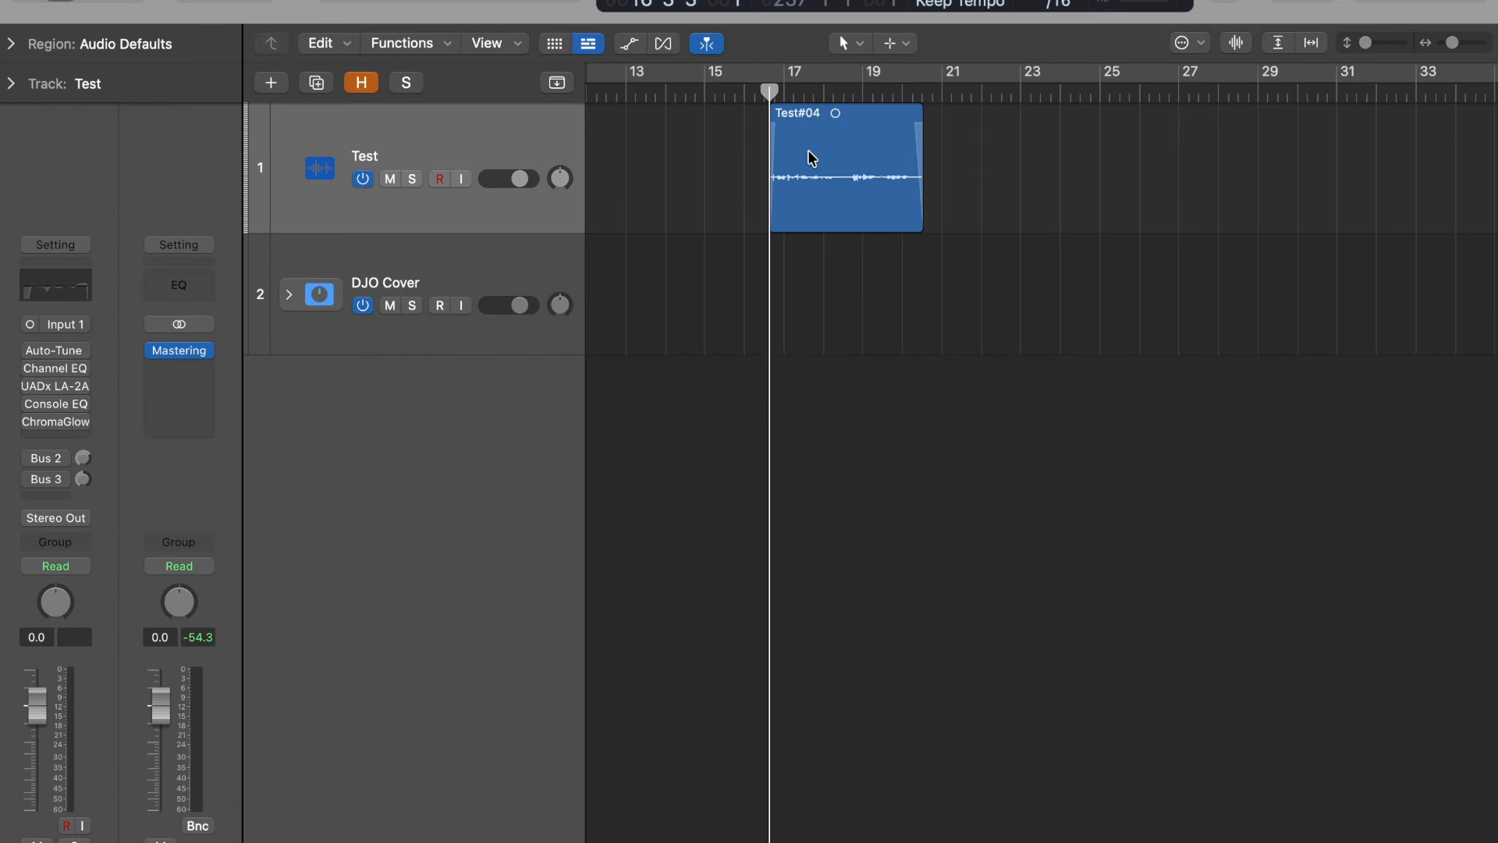
Play back the Test#04 region to hear the vocal, and return the playhead to just before its start.
key("space")
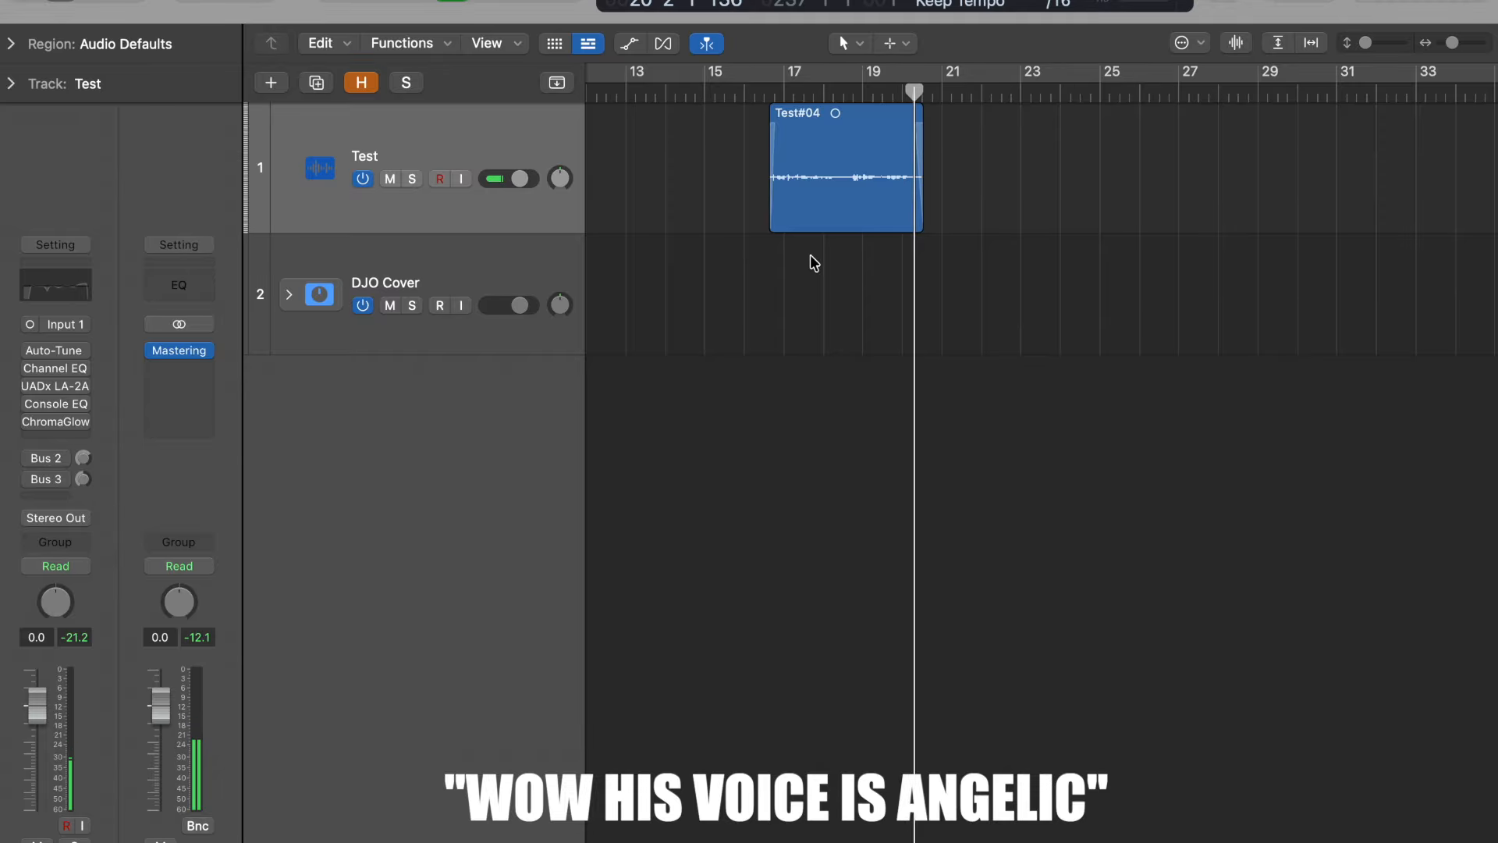
key("space")
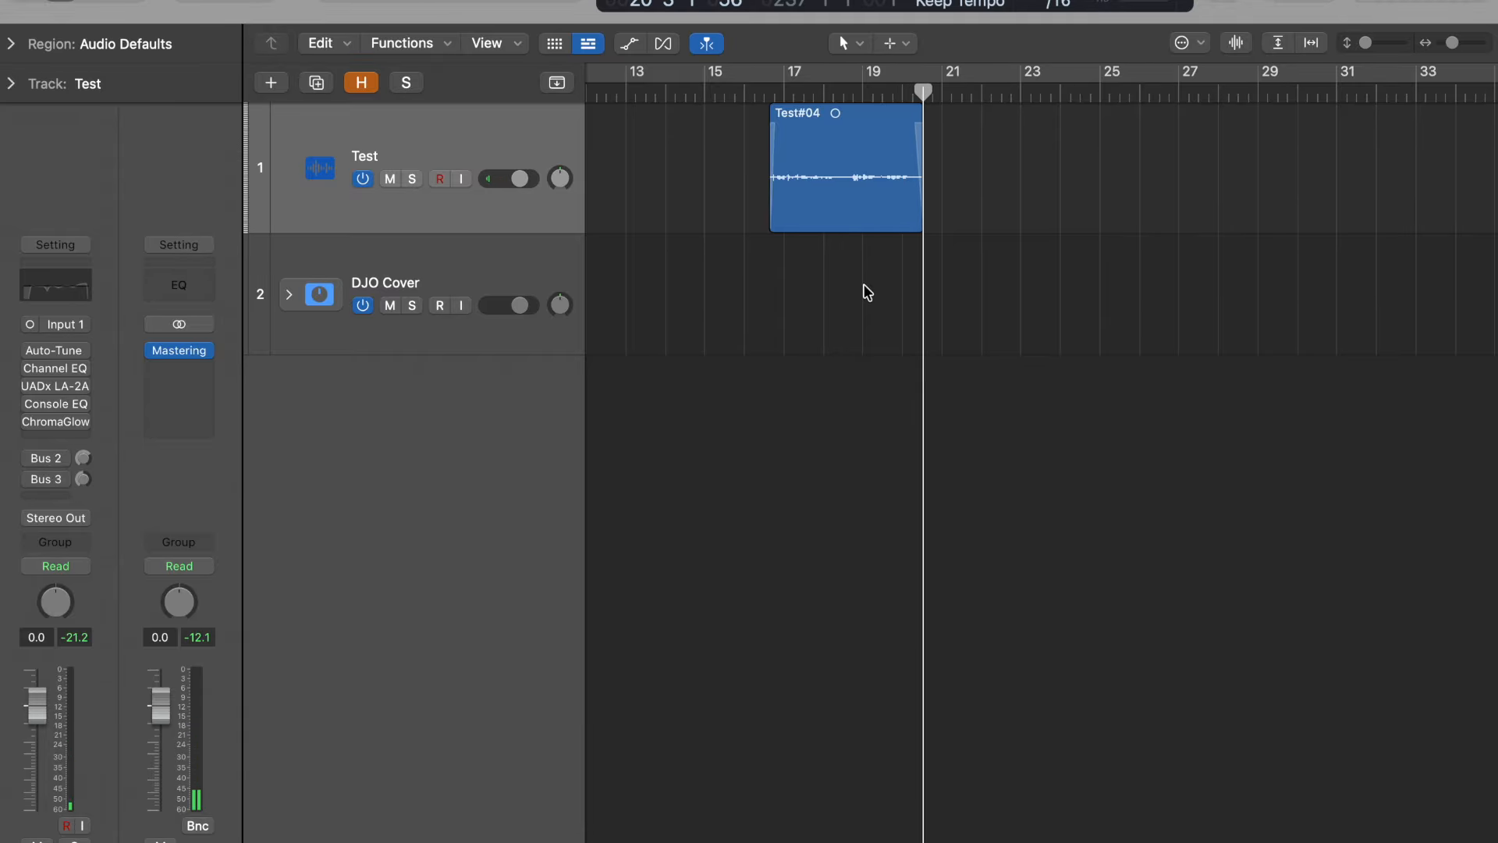
left_click(758, 95)
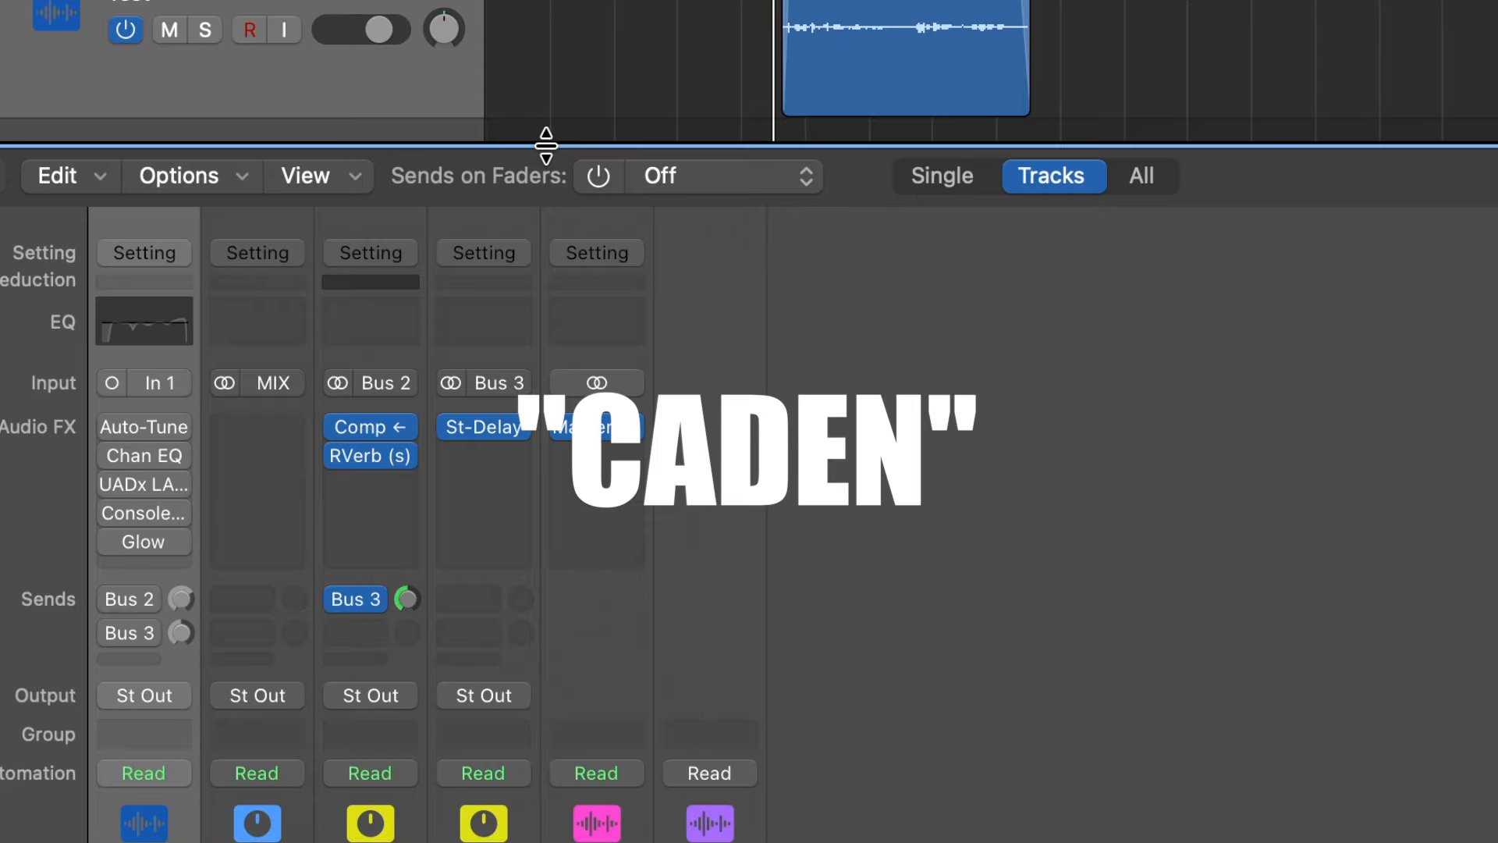
Open the Test#04 region in the audio track editor and examine its Flex Pitch notes.
left_click_drag(624, 251, 622, 269)
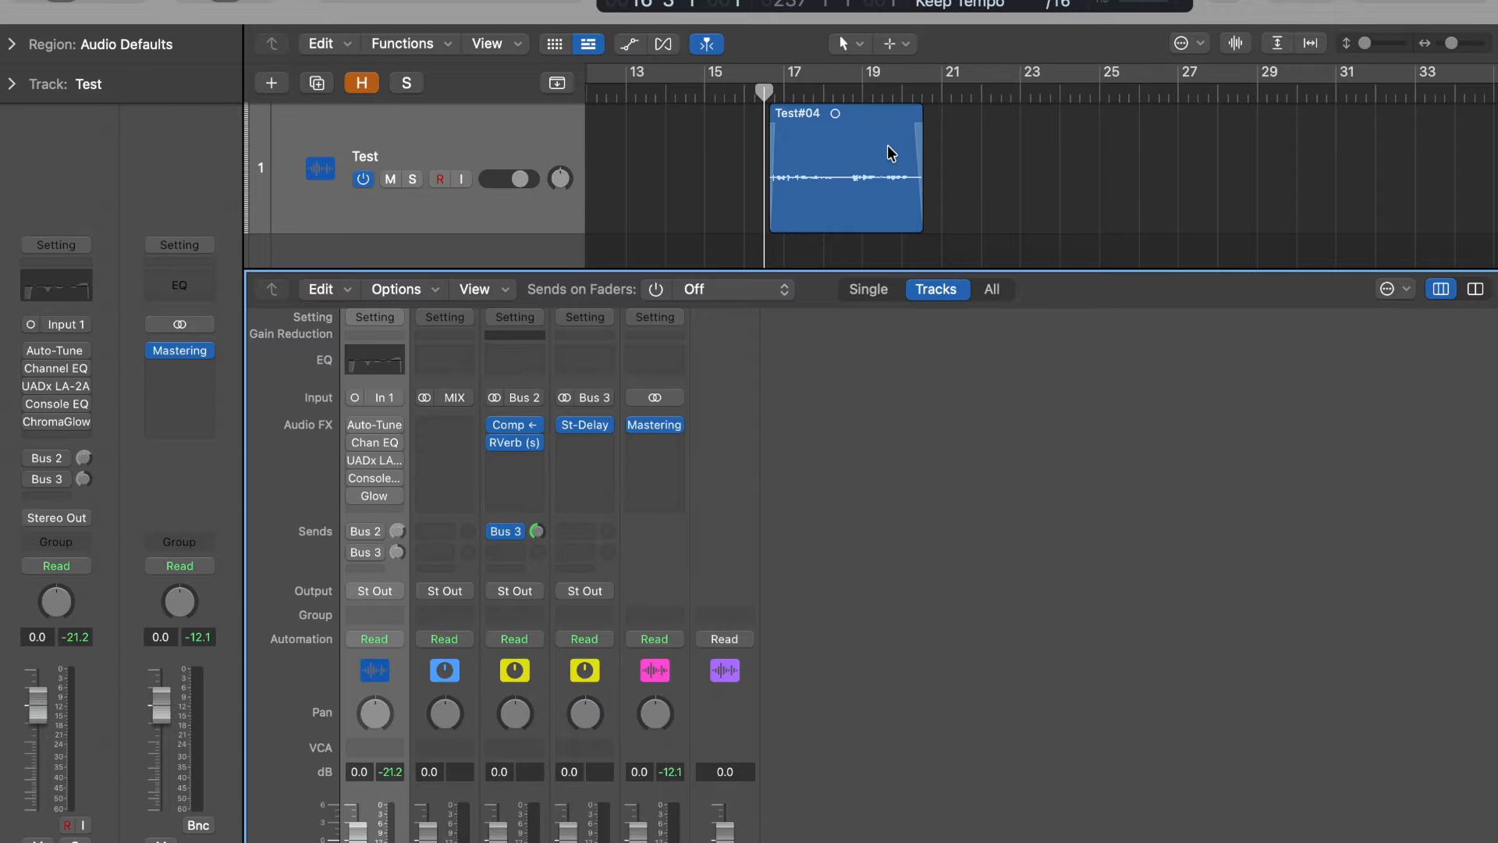
left_click(821, 124)
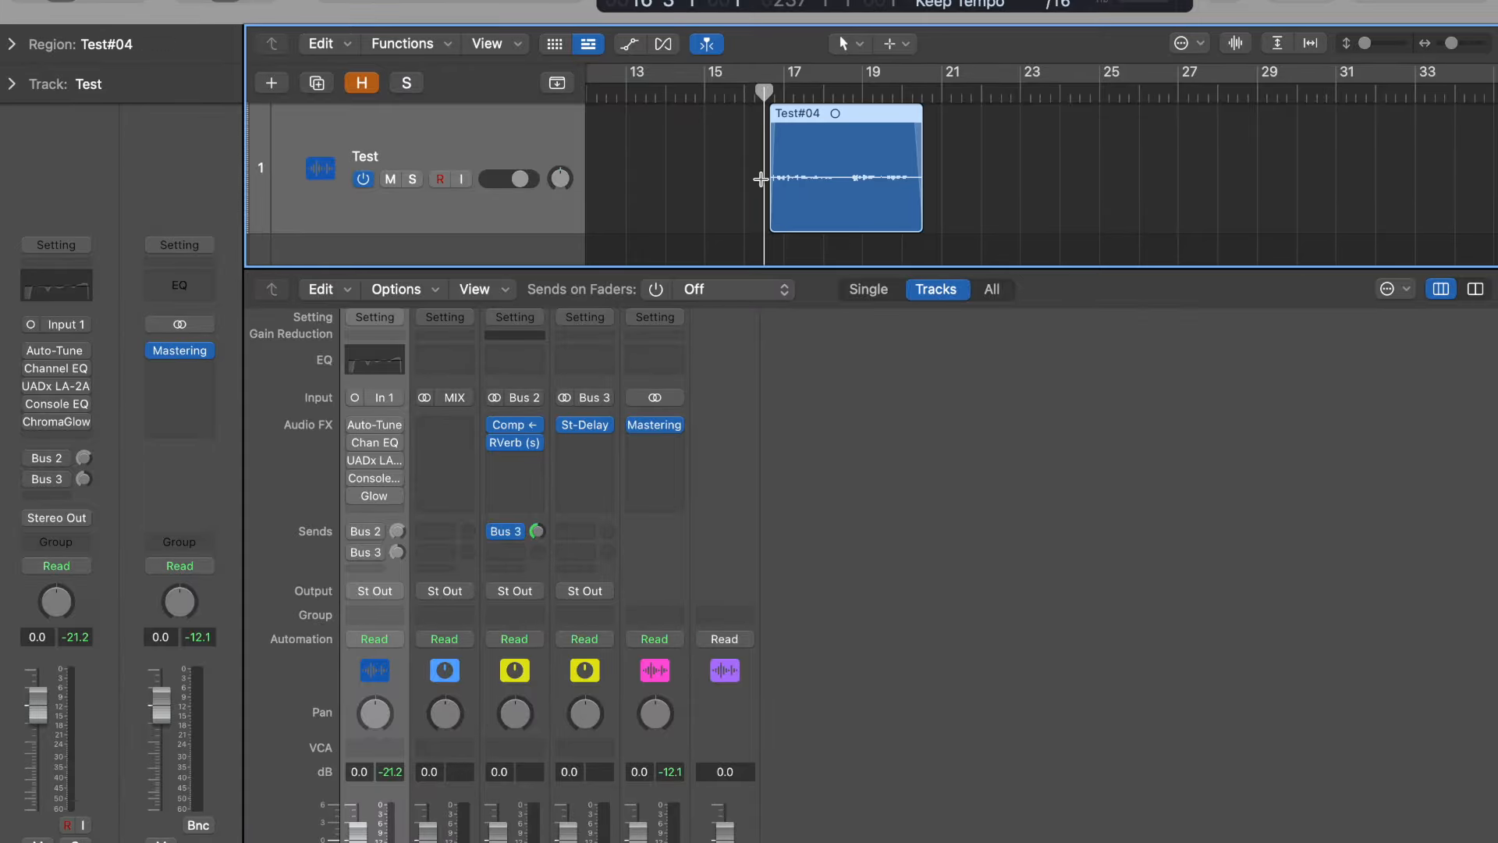
double_click(801, 110)
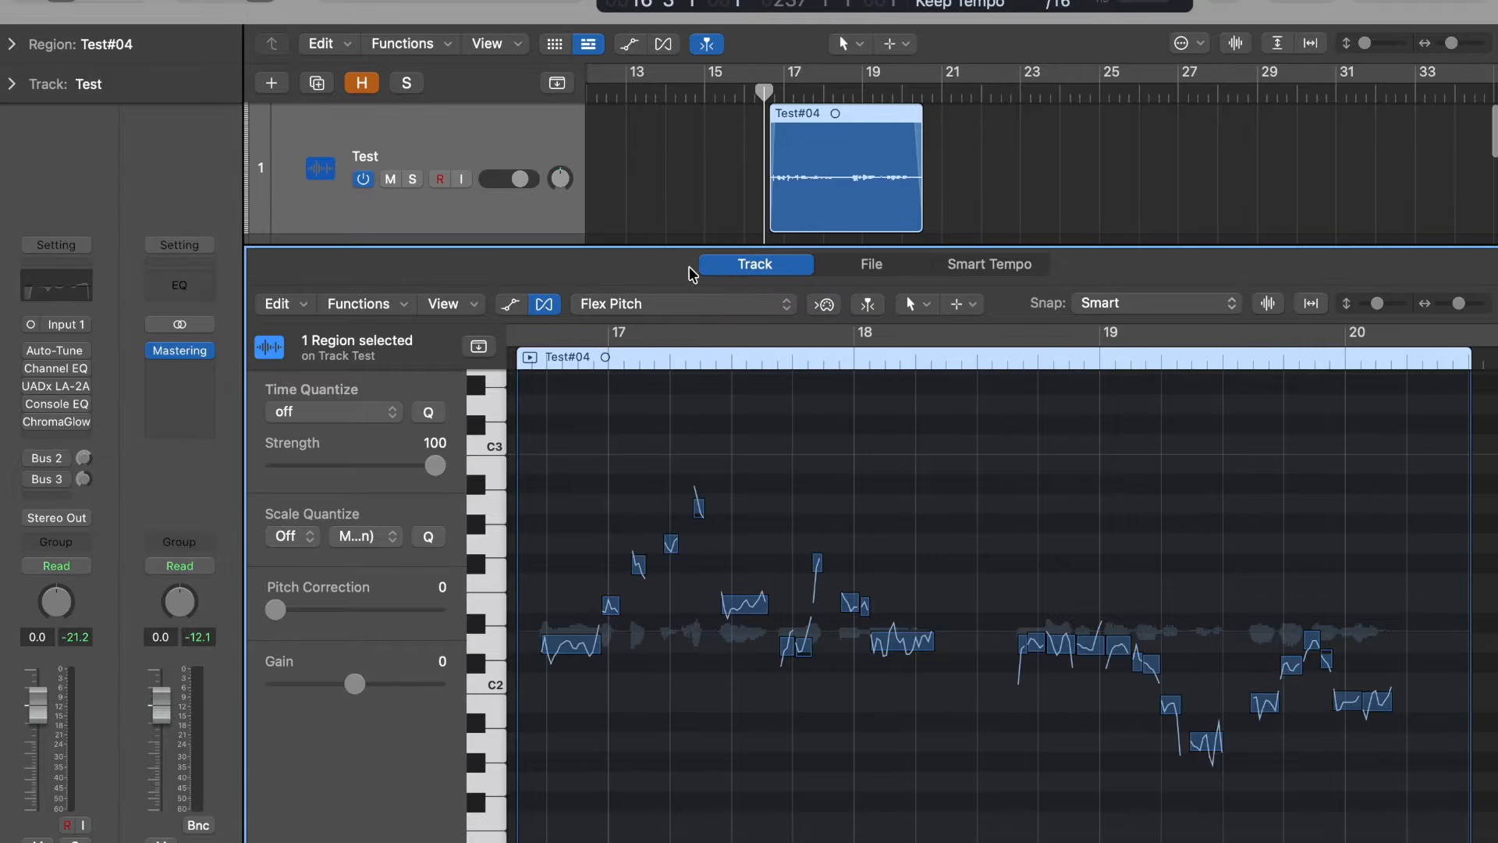
left_click_drag(674, 247, 670, 202)
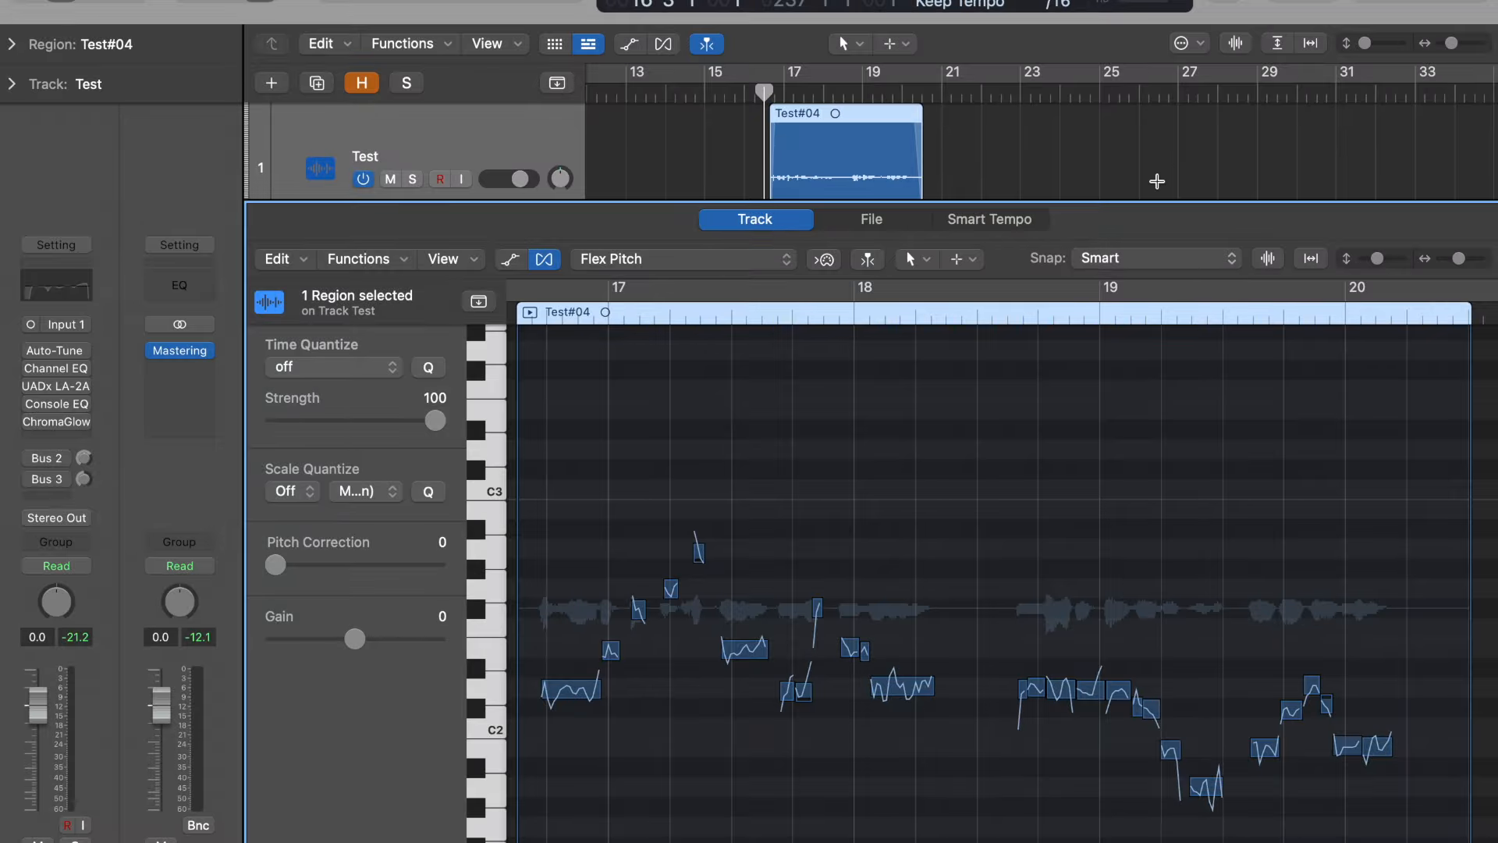
left_click_drag(1150, 201, 1137, 224)
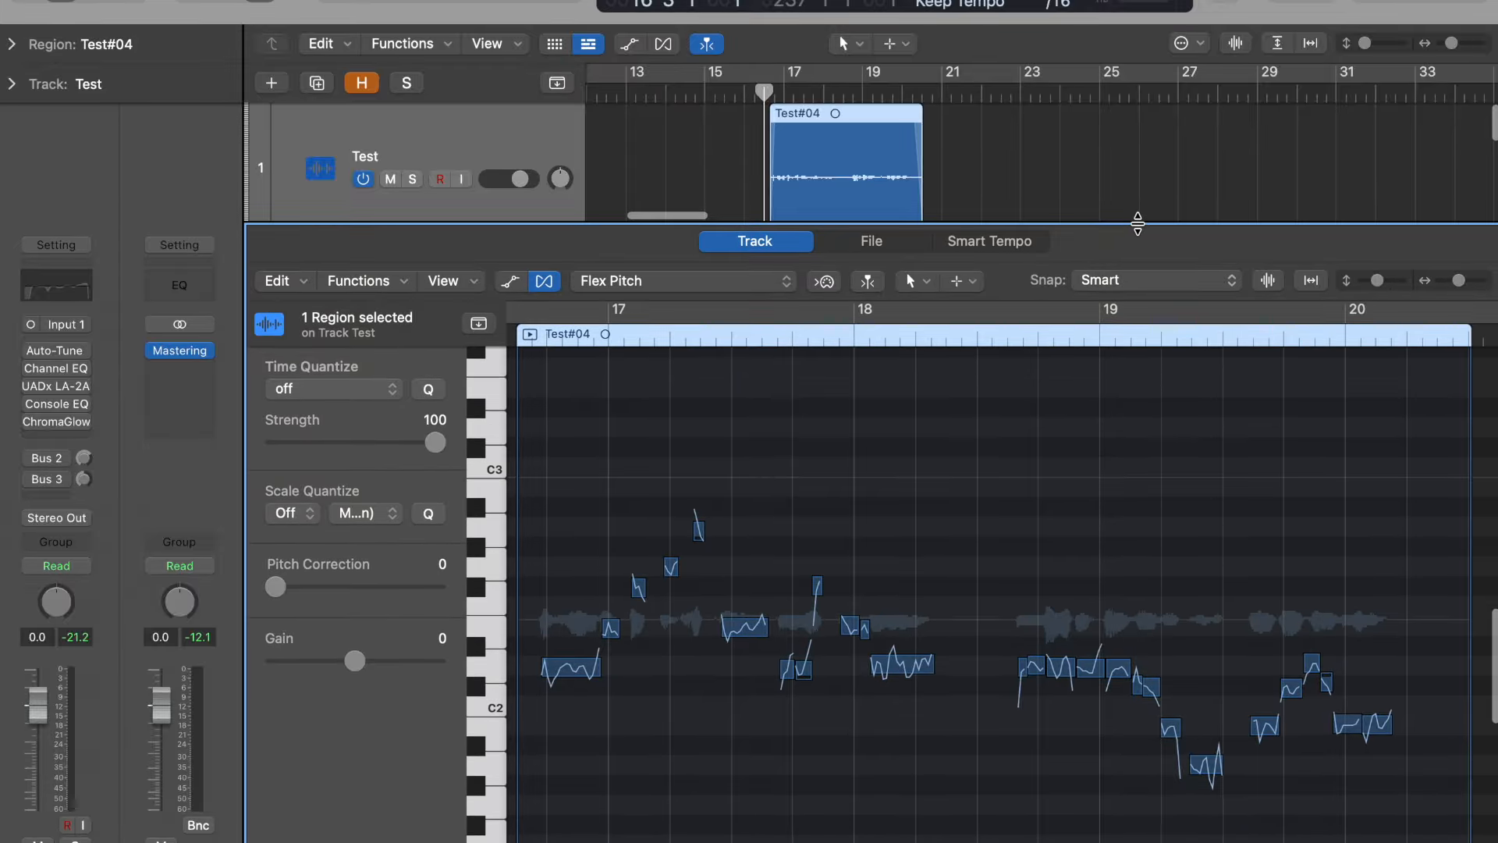
scroll(933, 631, "down", 5)
scroll(934, 630, "up", 4)
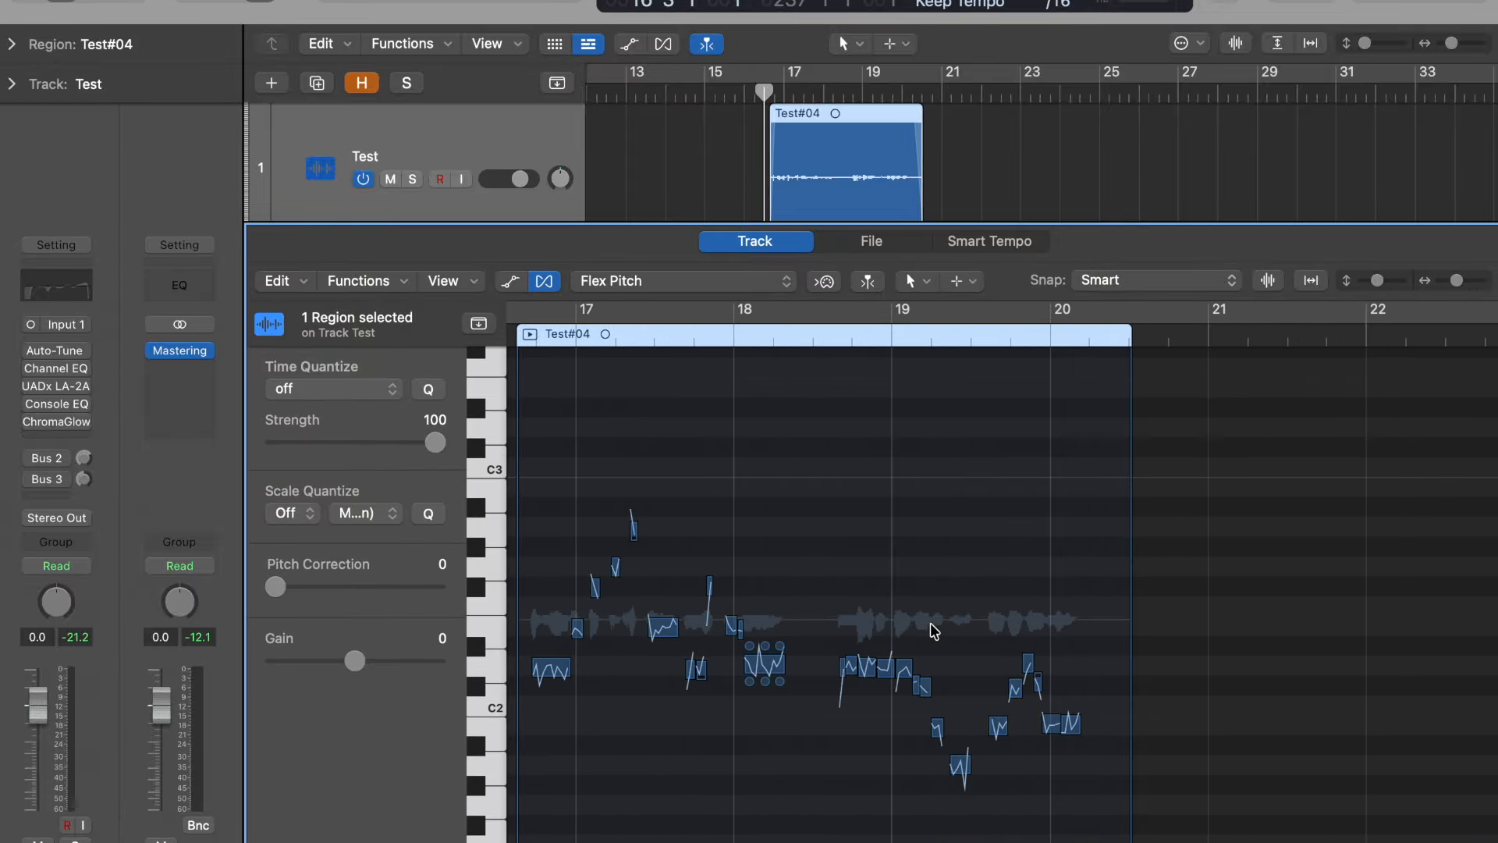
scroll(934, 631, "left", 2)
scroll(933, 631, "up", 3)
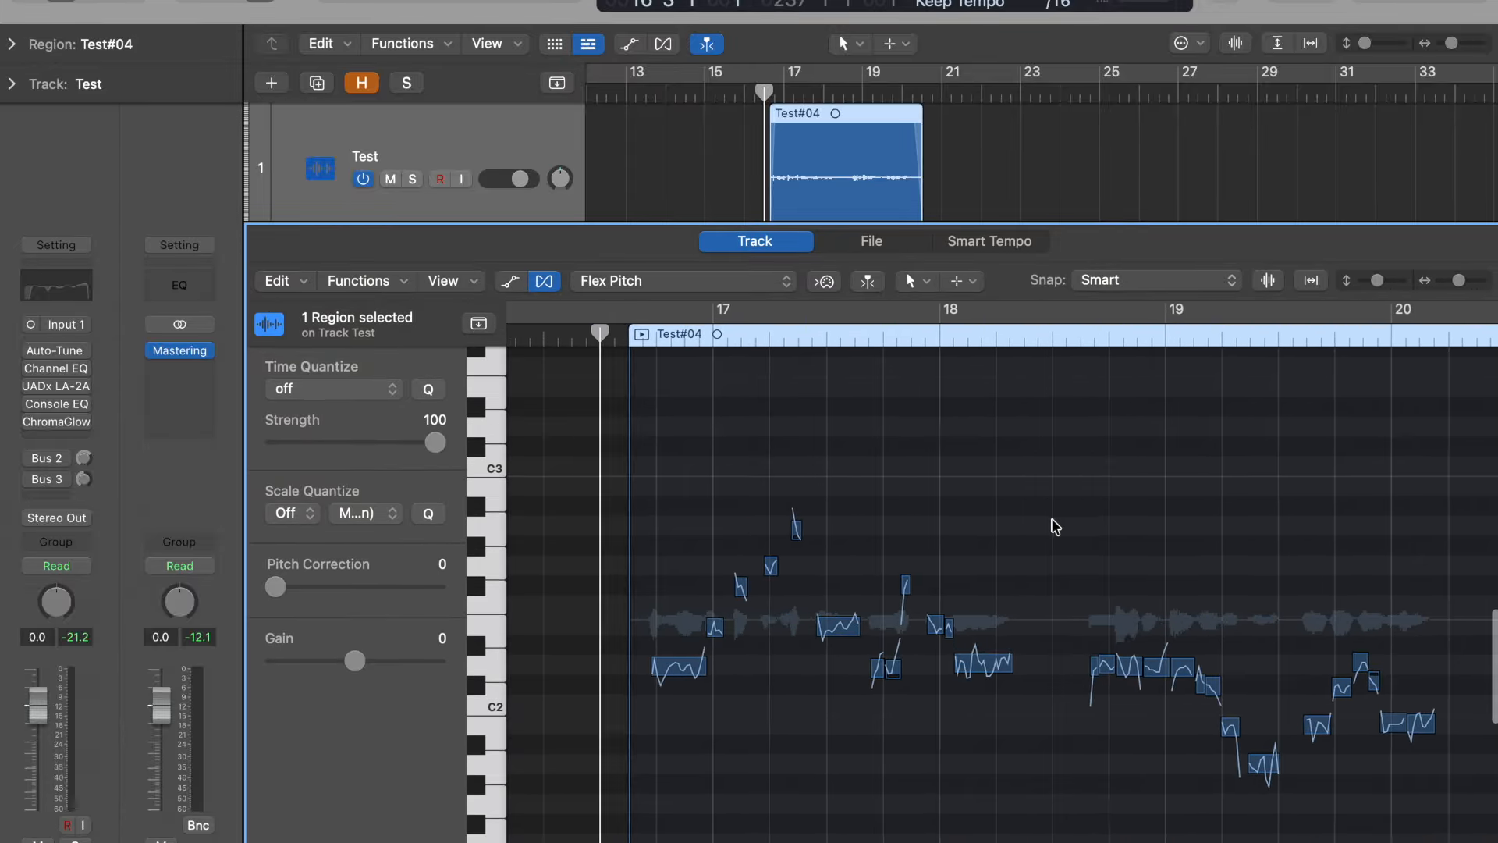
scroll(1055, 526, "right", 1)
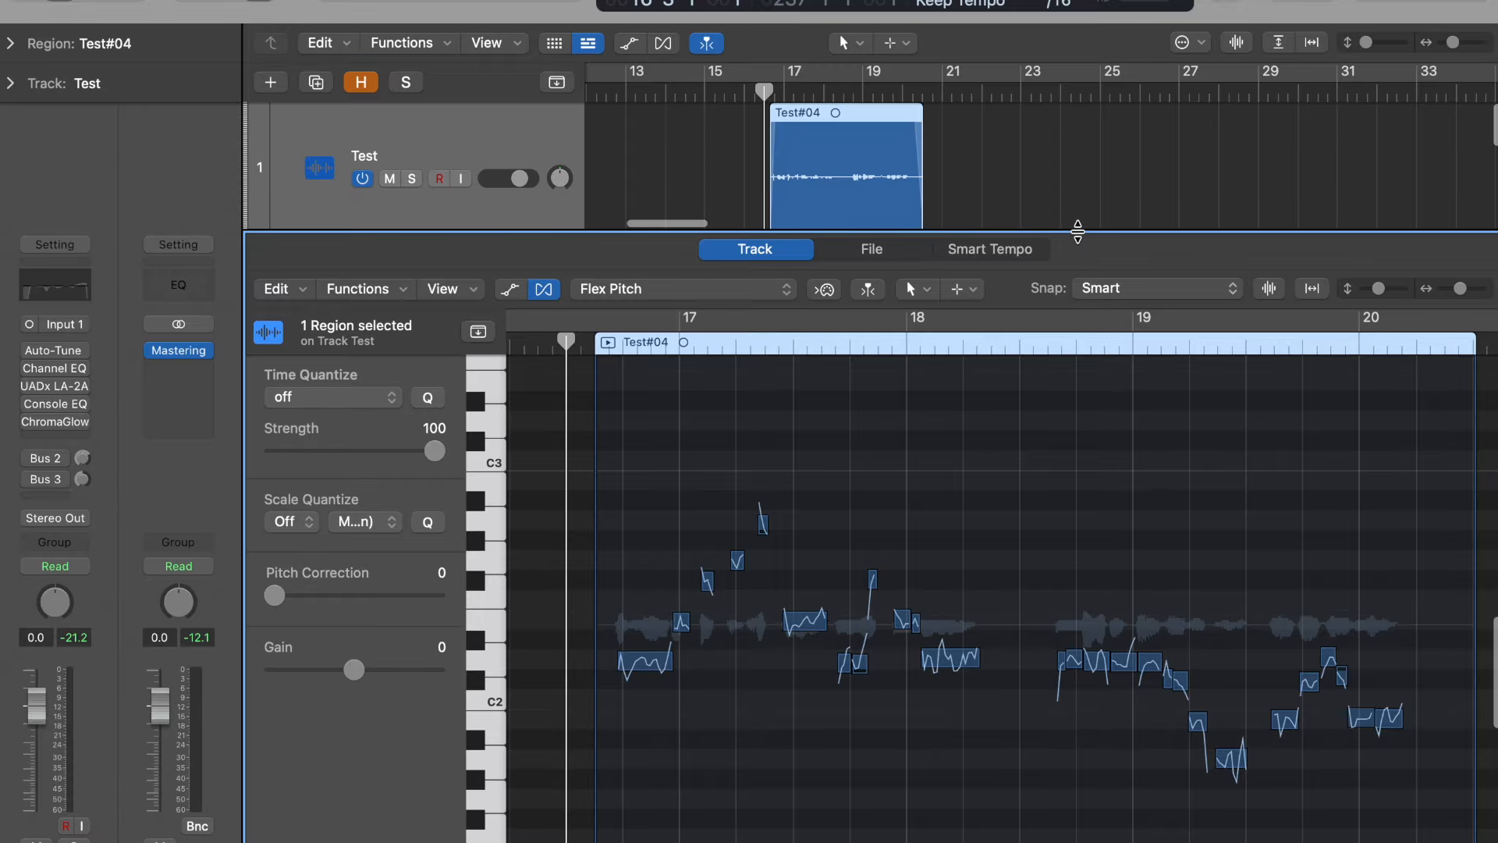
left_click_drag(1078, 231, 1072, 238)
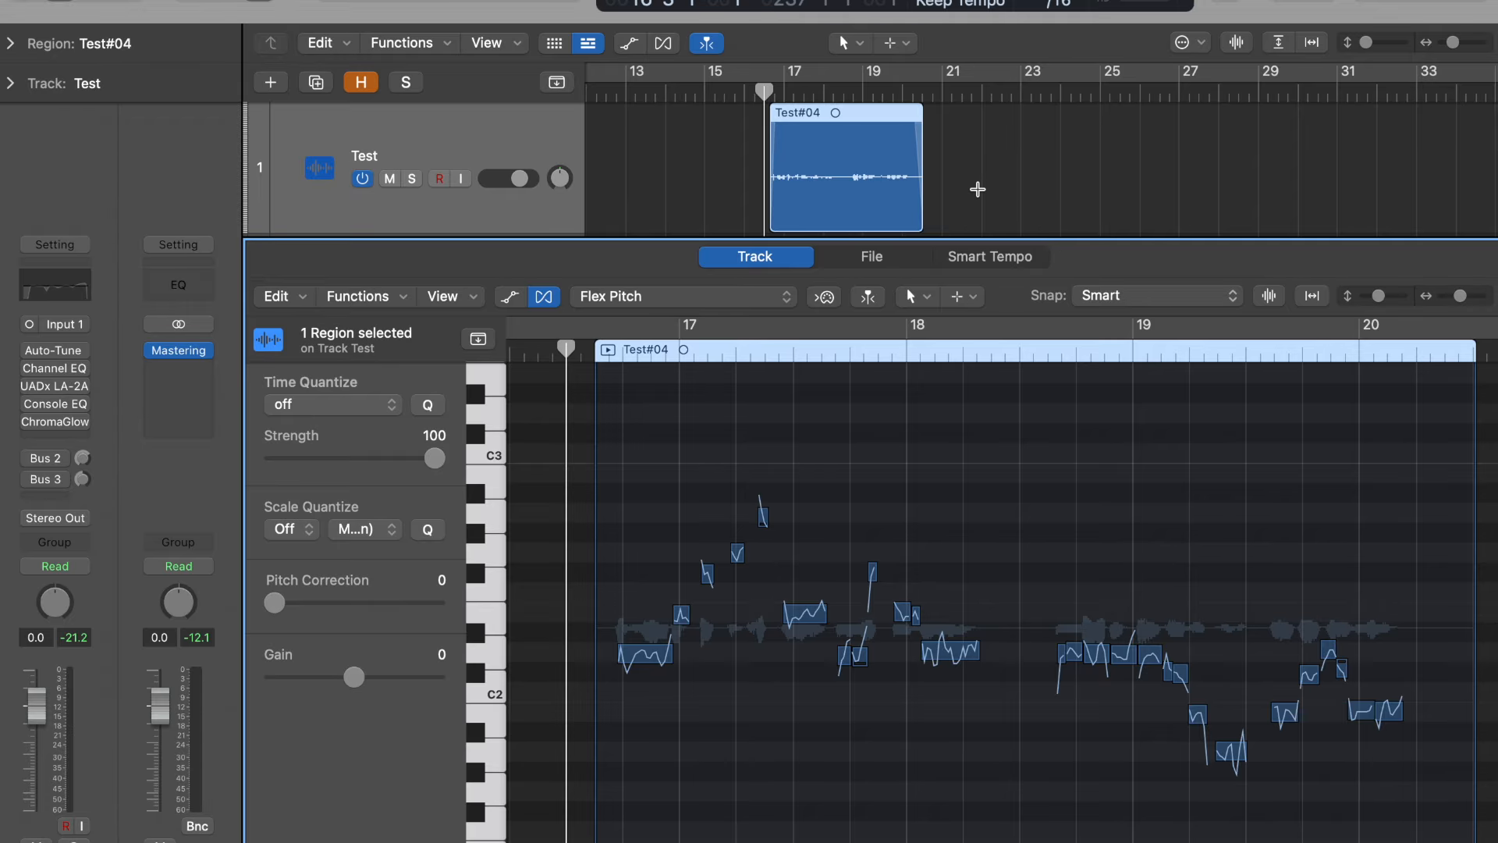
Bring the mixer back, enable Auto-Tune Access on the Test track, inspect its settings and close the plug-in window.
key("x")
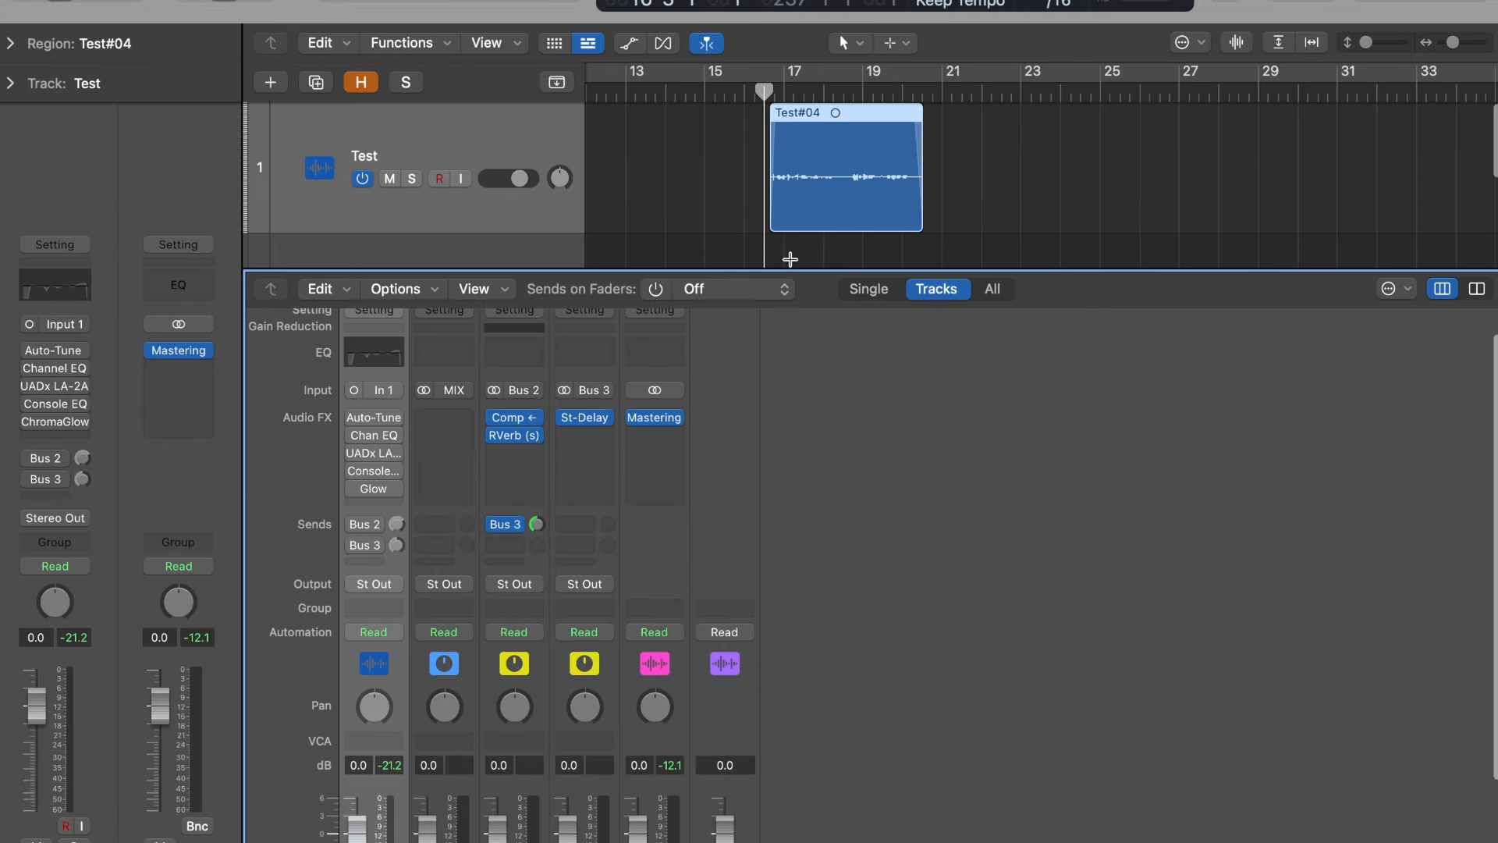
left_click(372, 415)
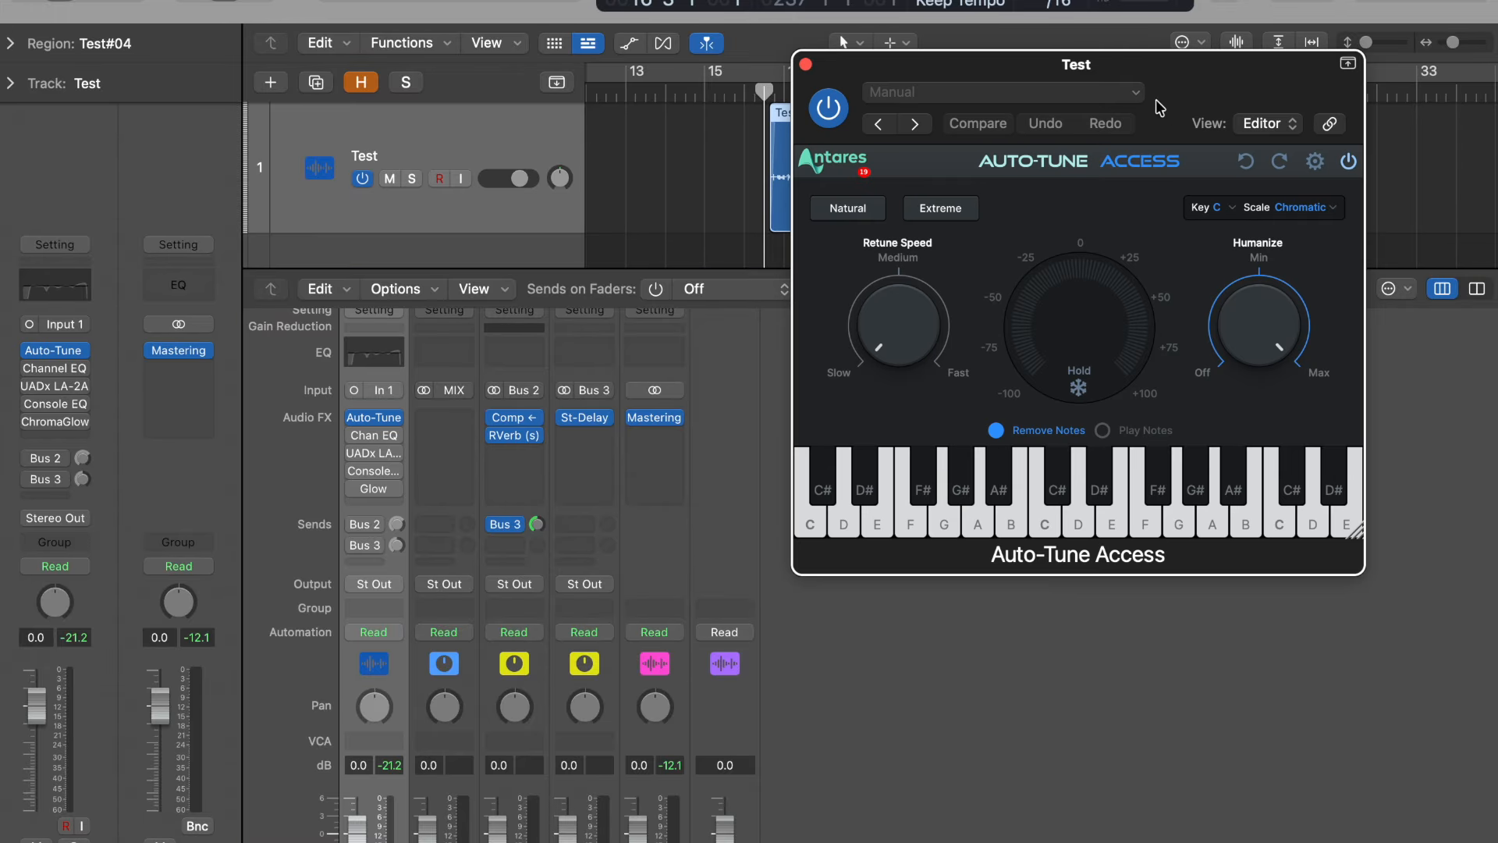
left_click_drag(1187, 88, 846, 179)
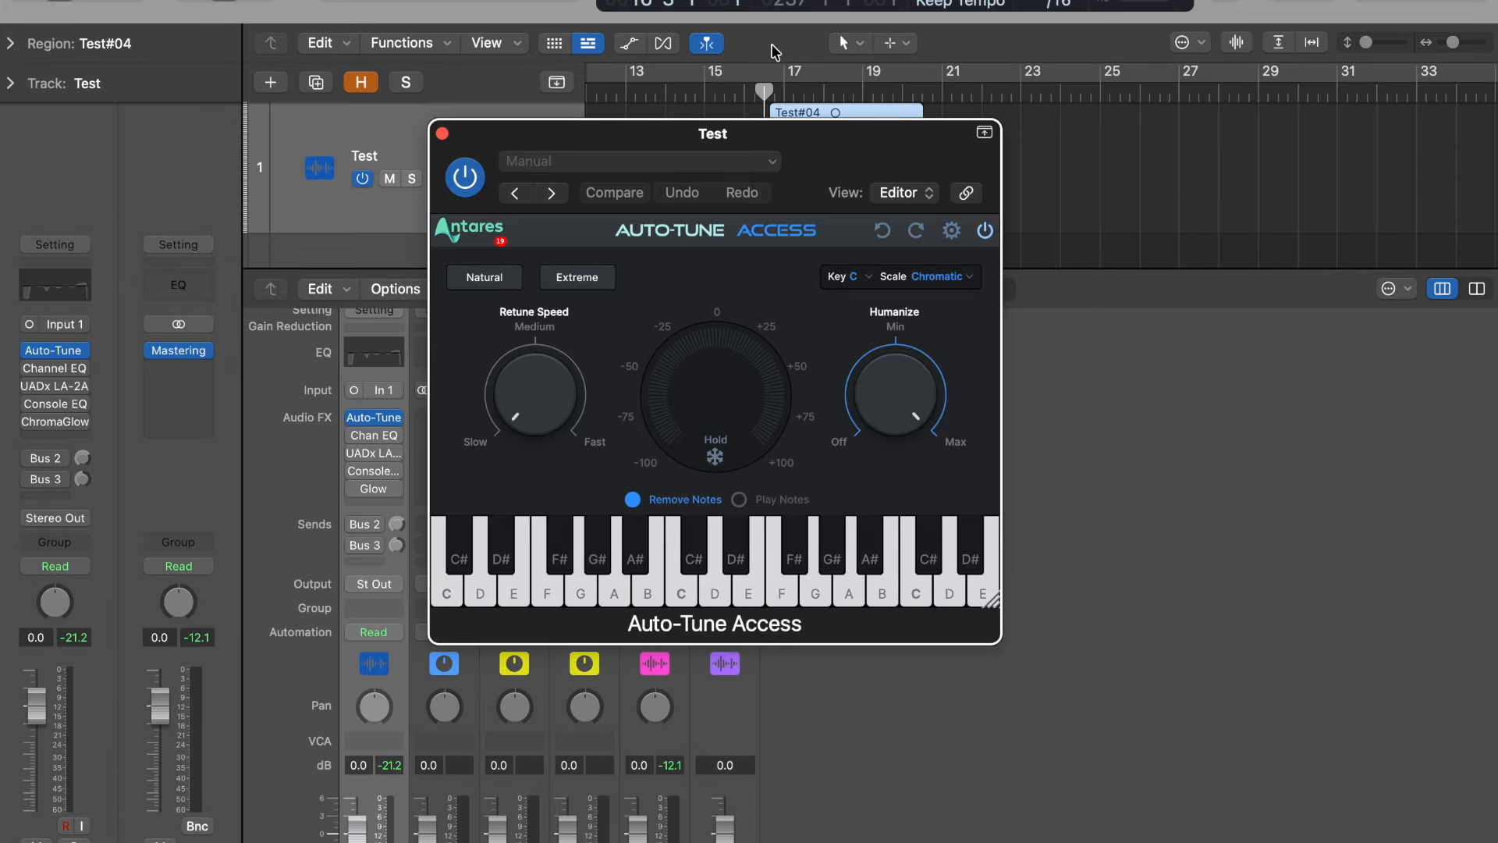
left_click_drag(824, 166, 850, 162)
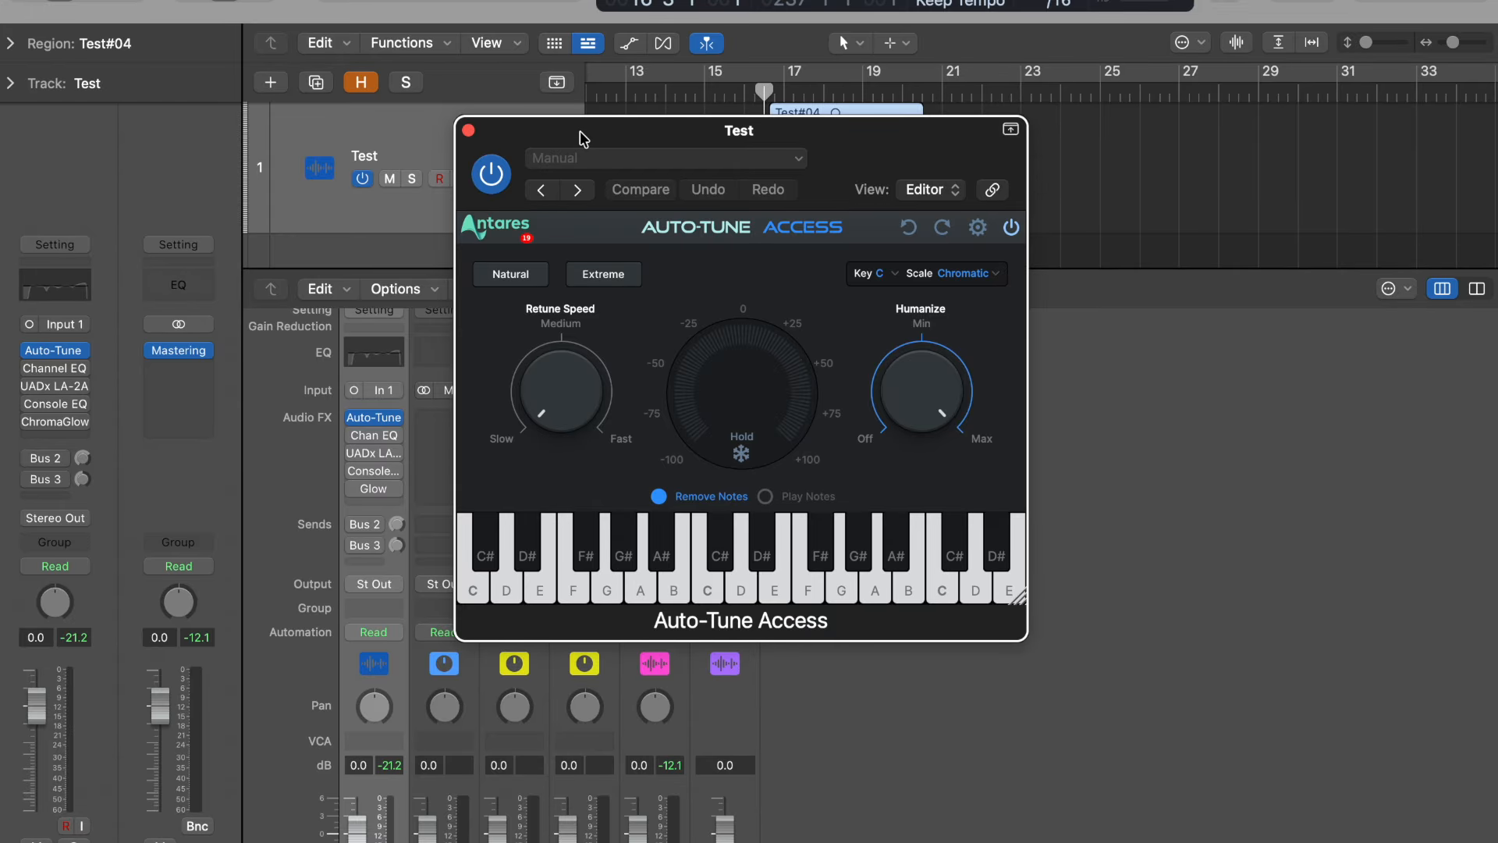
left_click_drag(579, 138, 602, 139)
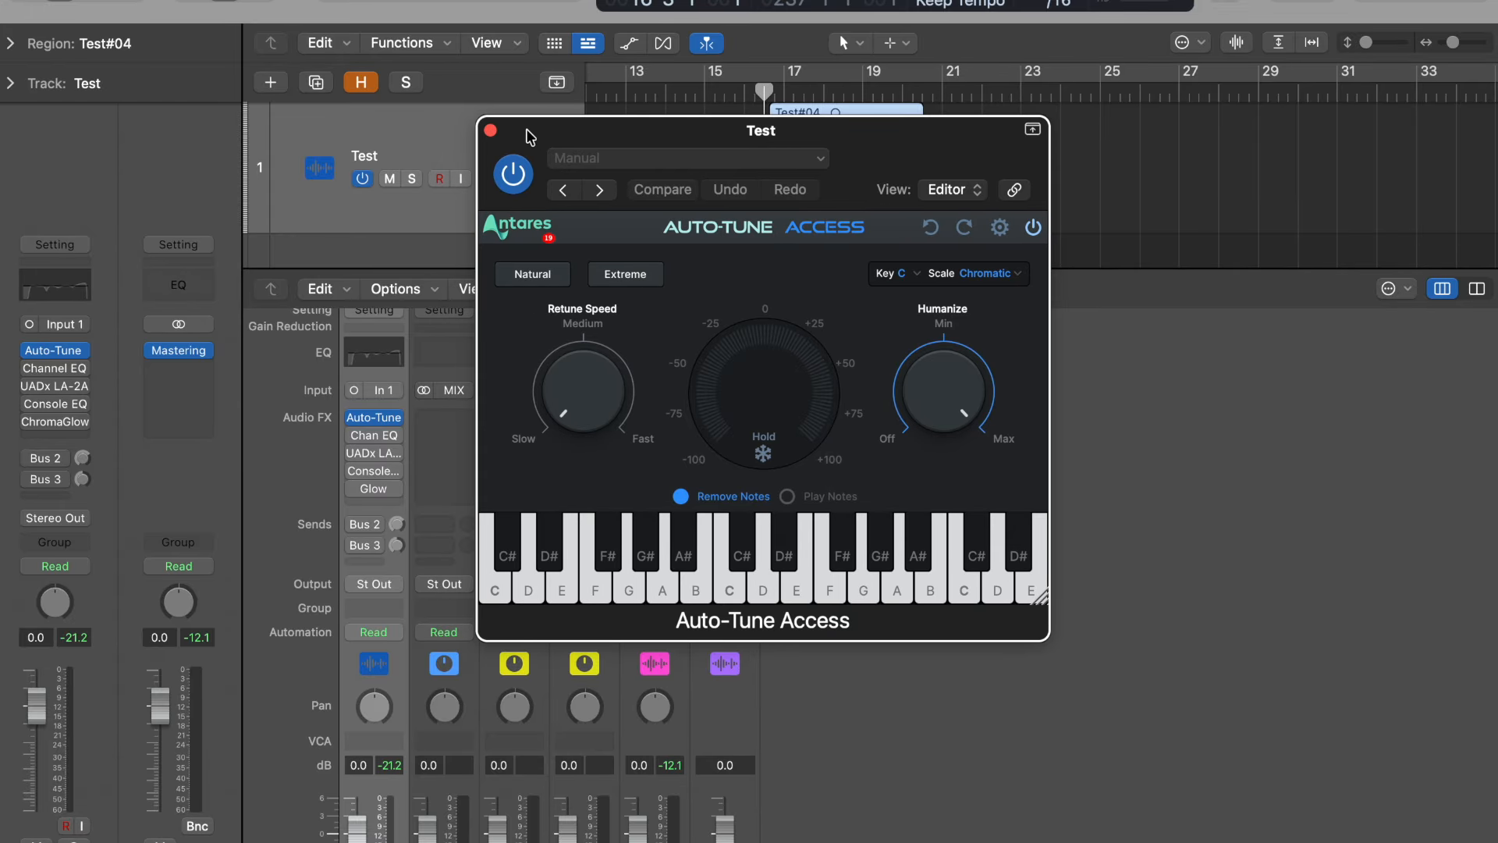
left_click(490, 131)
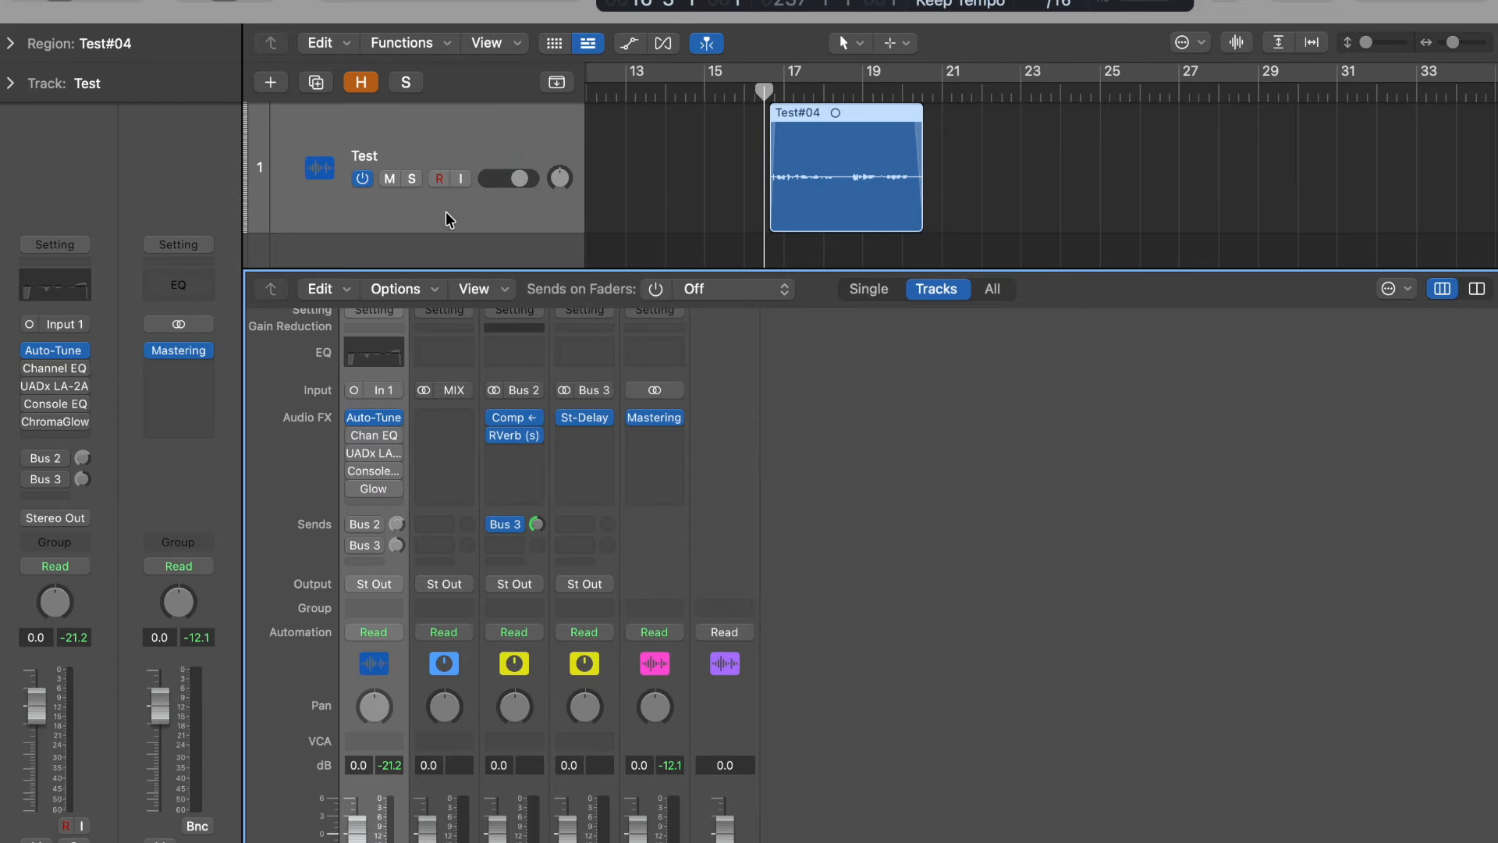
Enable the Channel EQ on the Test track and open its window to inspect the curve.
left_click(352, 433)
left_click(376, 433)
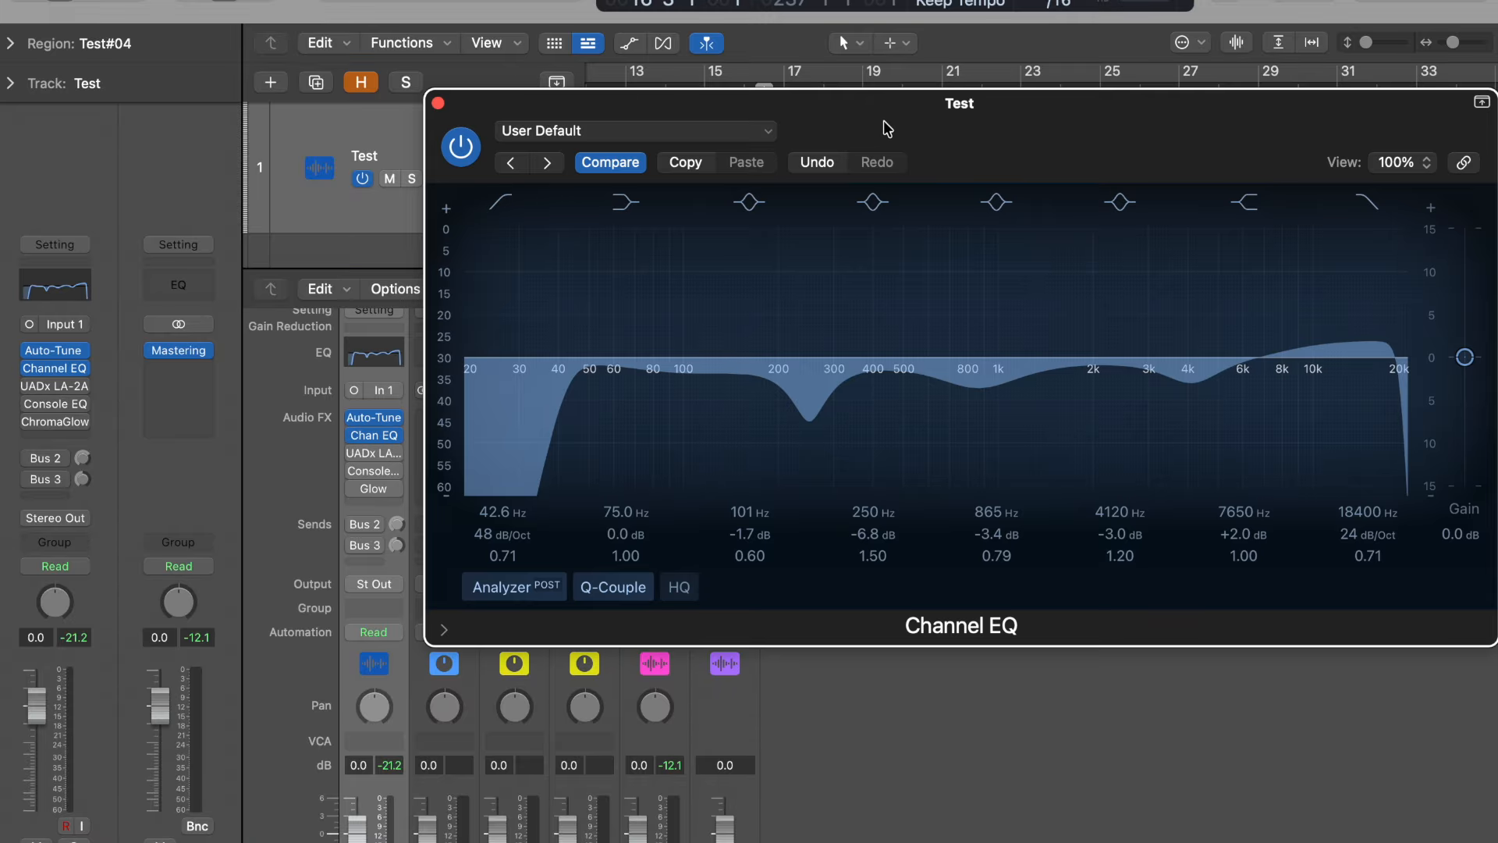
left_click_drag(884, 121, 693, 131)
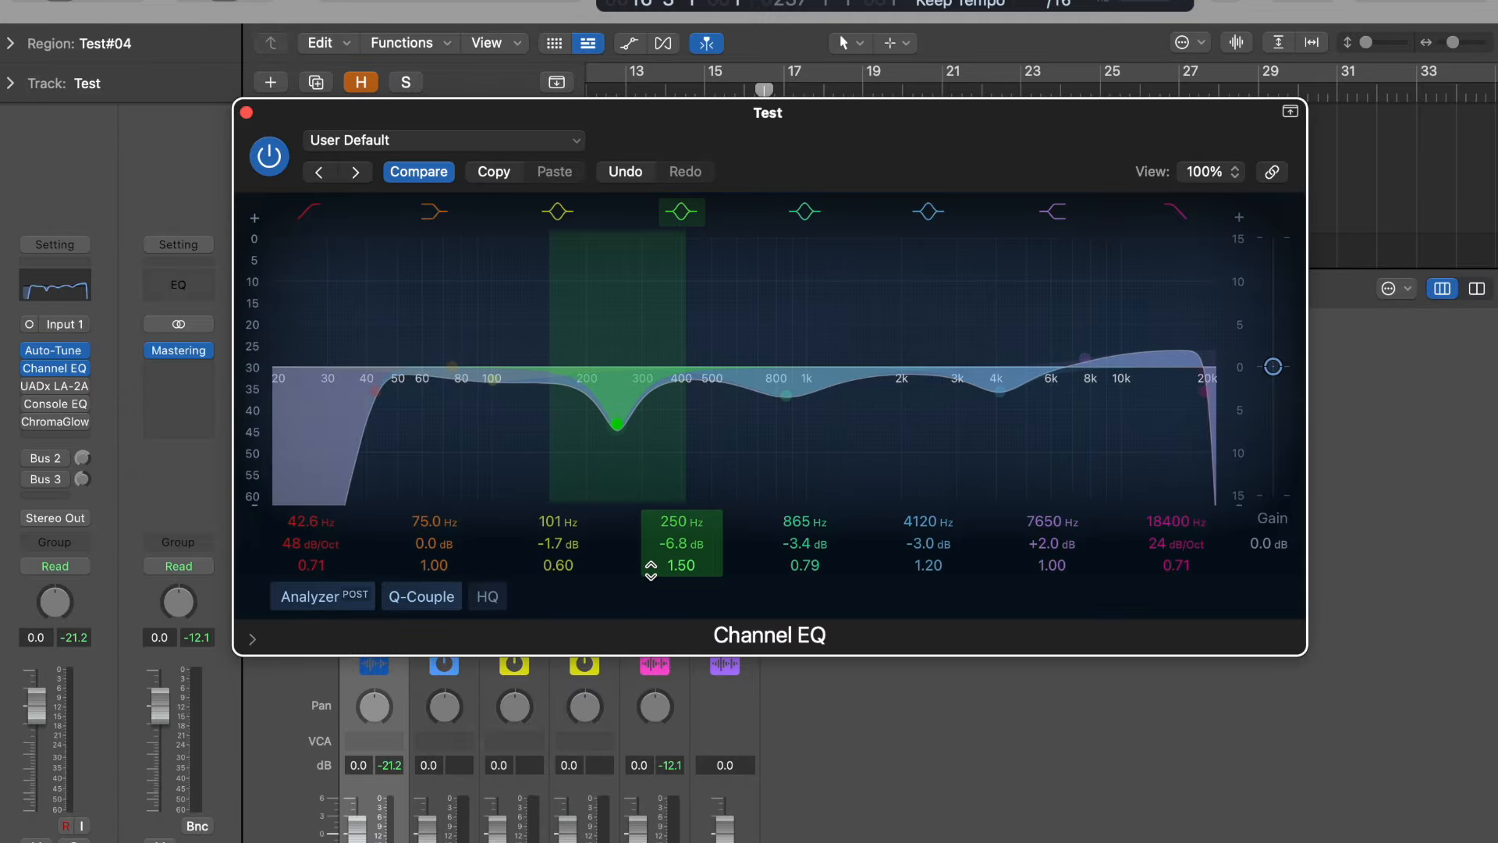
left_click_drag(295, 116, 289, 114)
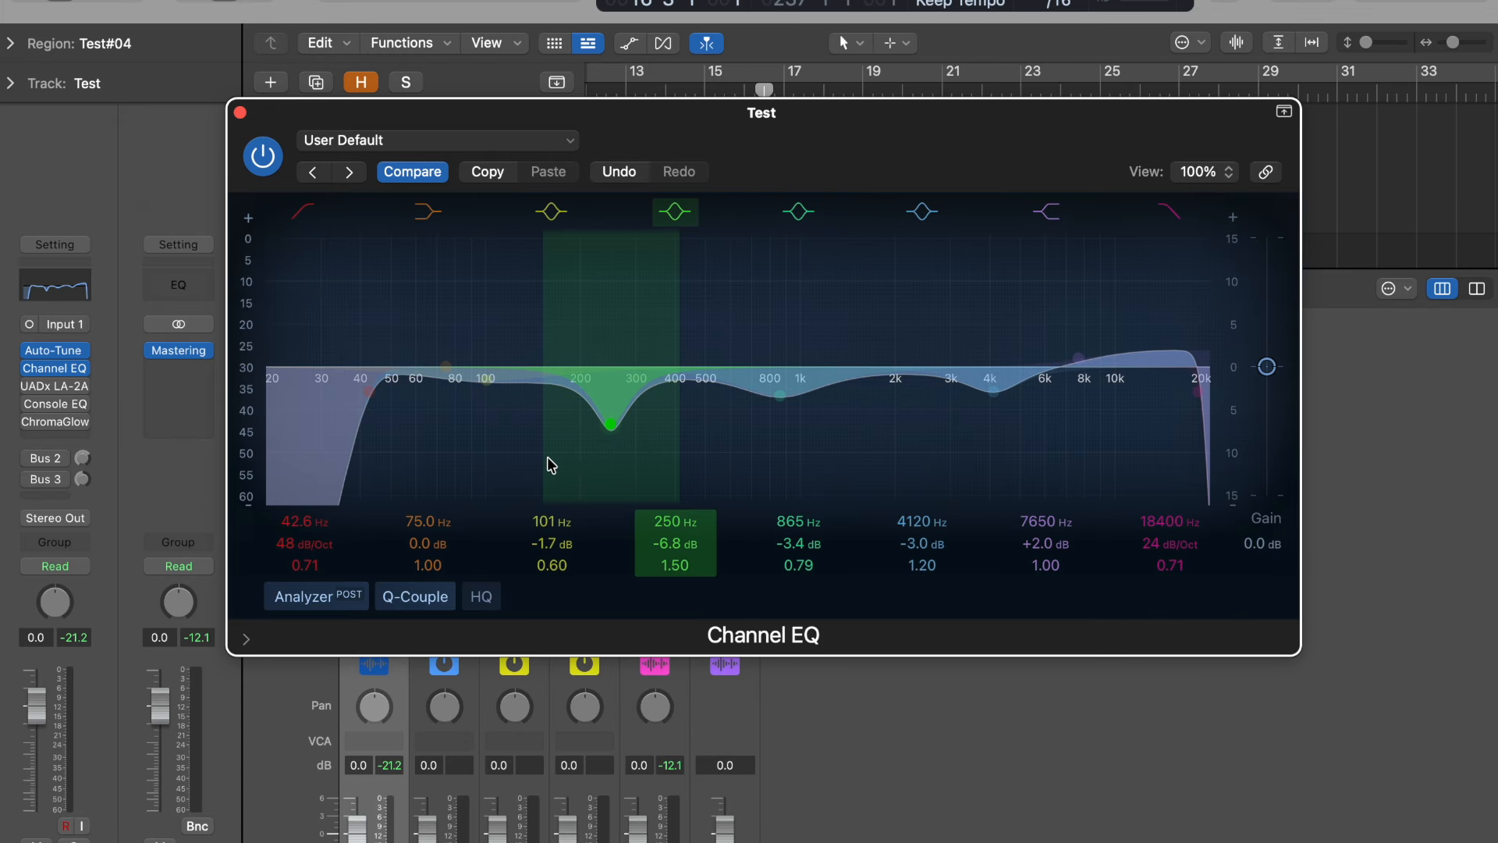
left_click_drag(832, 157, 847, 146)
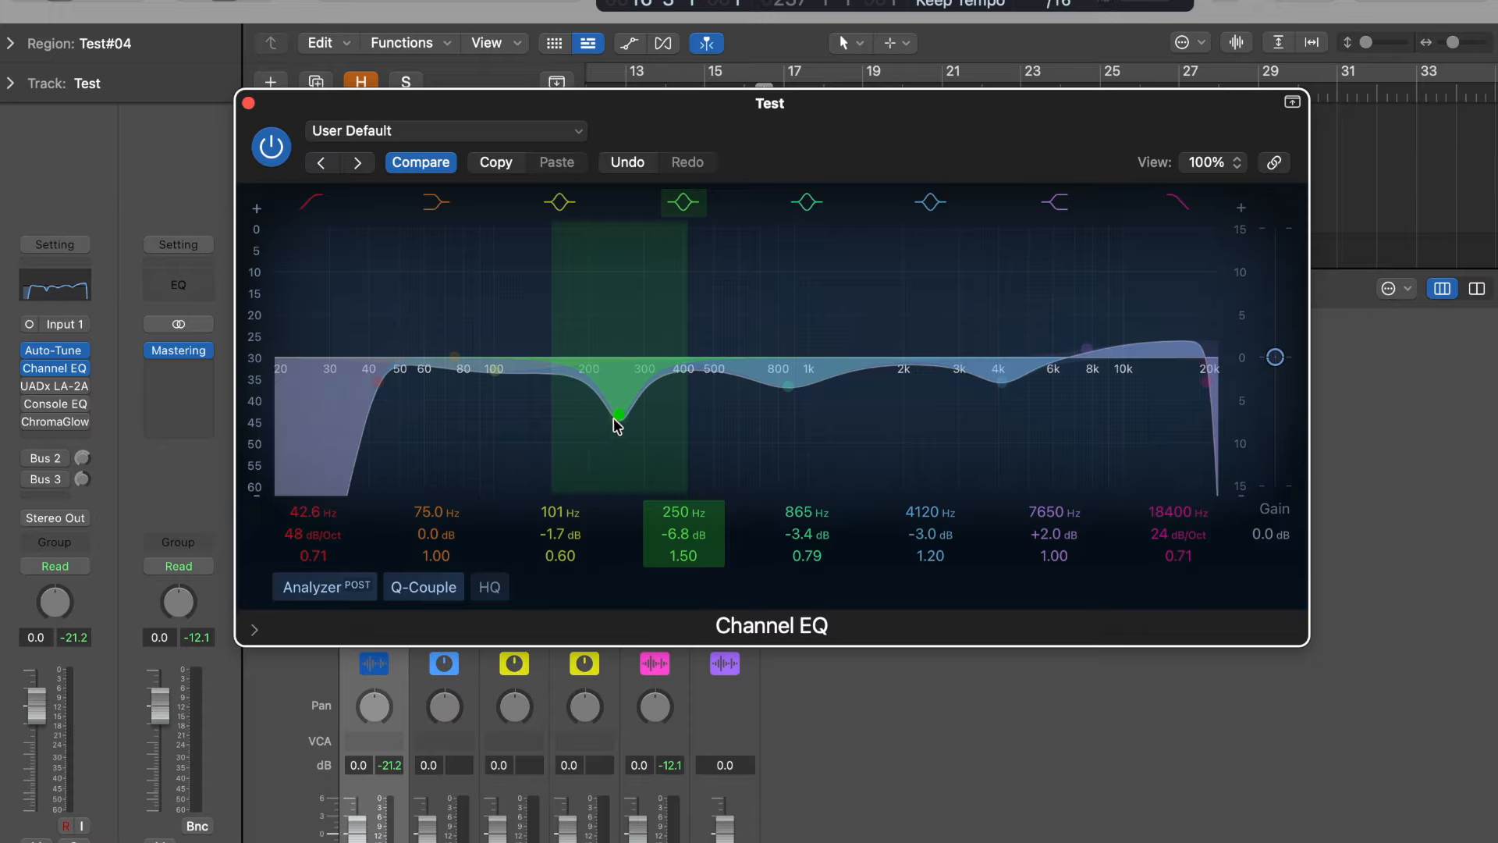
Adjust three Channel EQ cuts to 238 Hz at -6.5 dB, 840 Hz at -3.7 dB and 3980 Hz at -3.1 dB, and close it.
left_click_drag(617, 424, 612, 421)
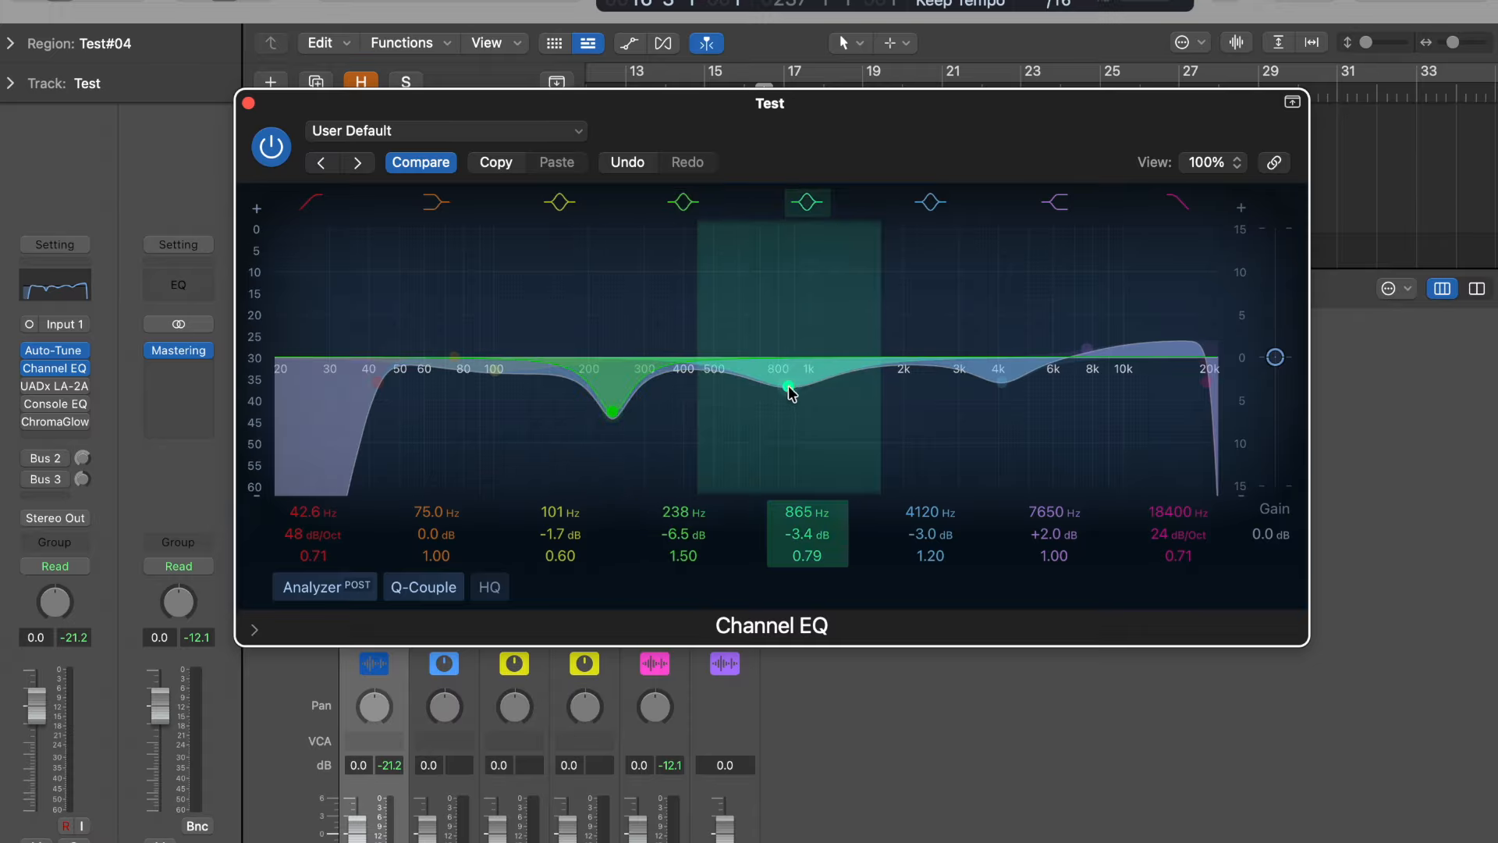
left_click_drag(791, 392, 793, 390)
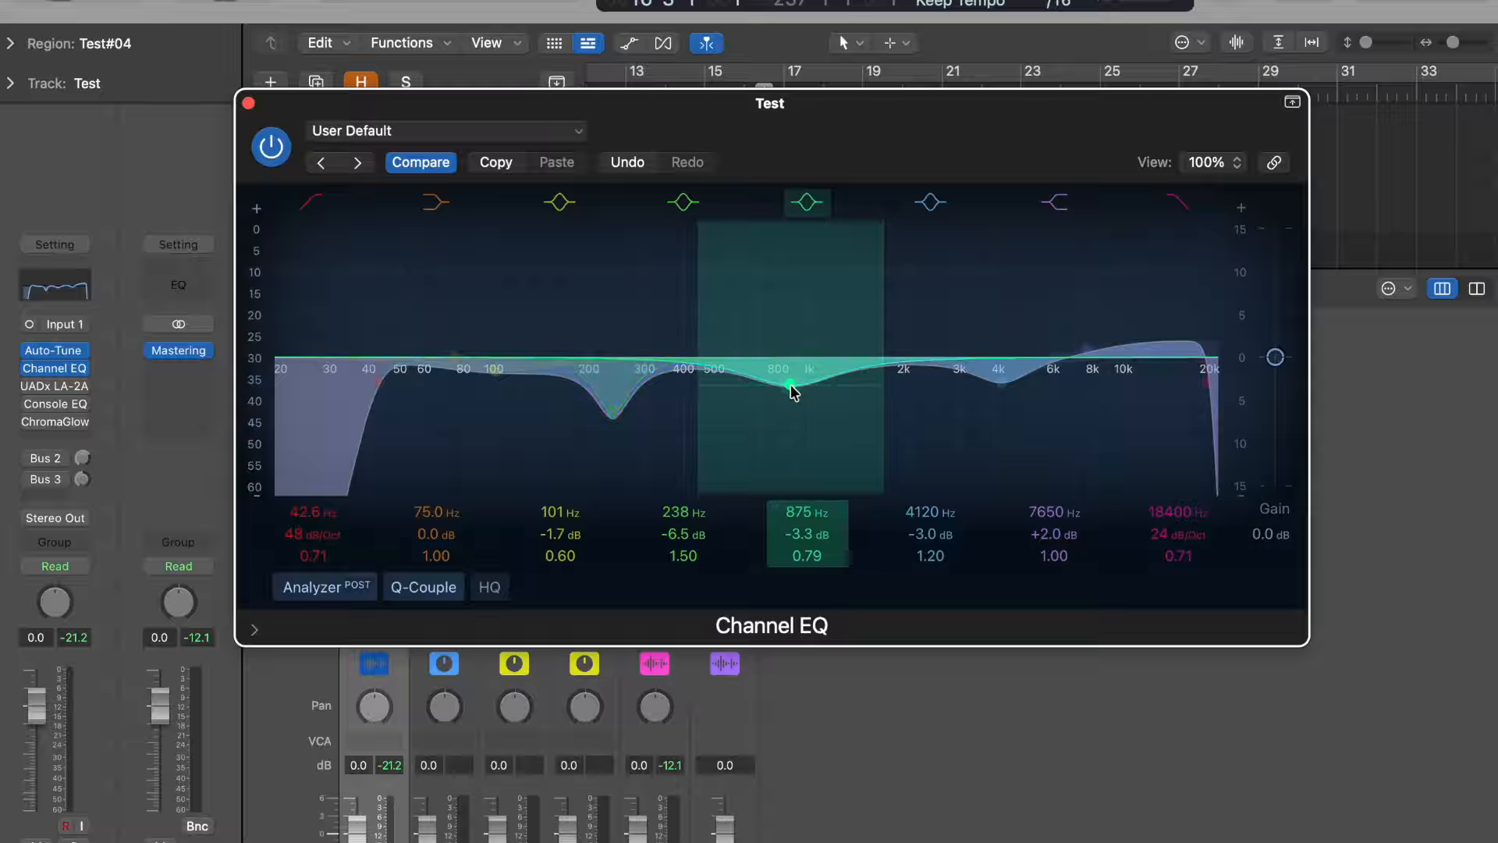
left_click_drag(1007, 391, 1003, 390)
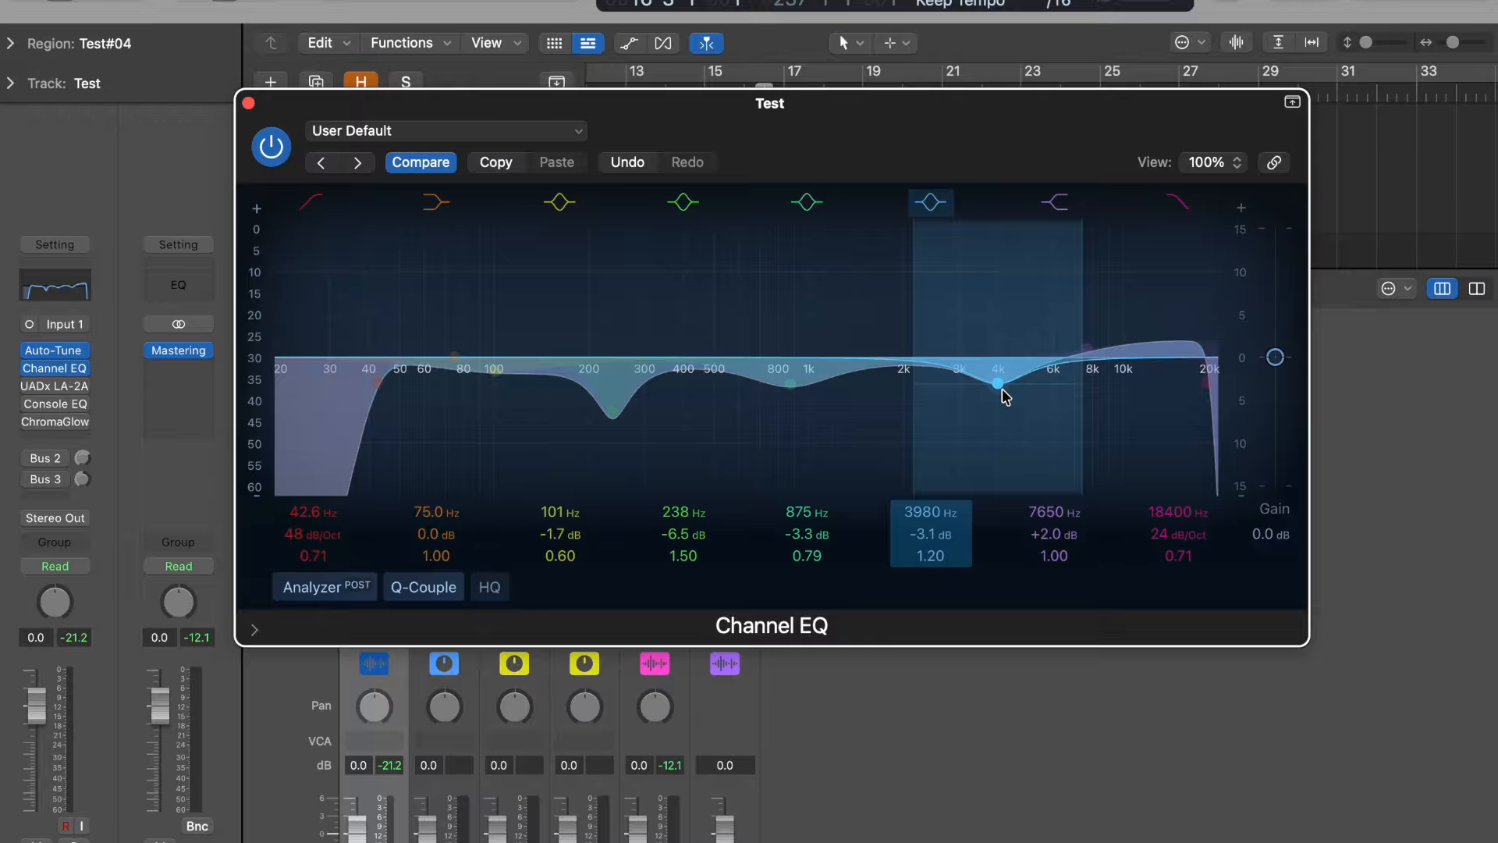
left_click_drag(793, 391, 788, 398)
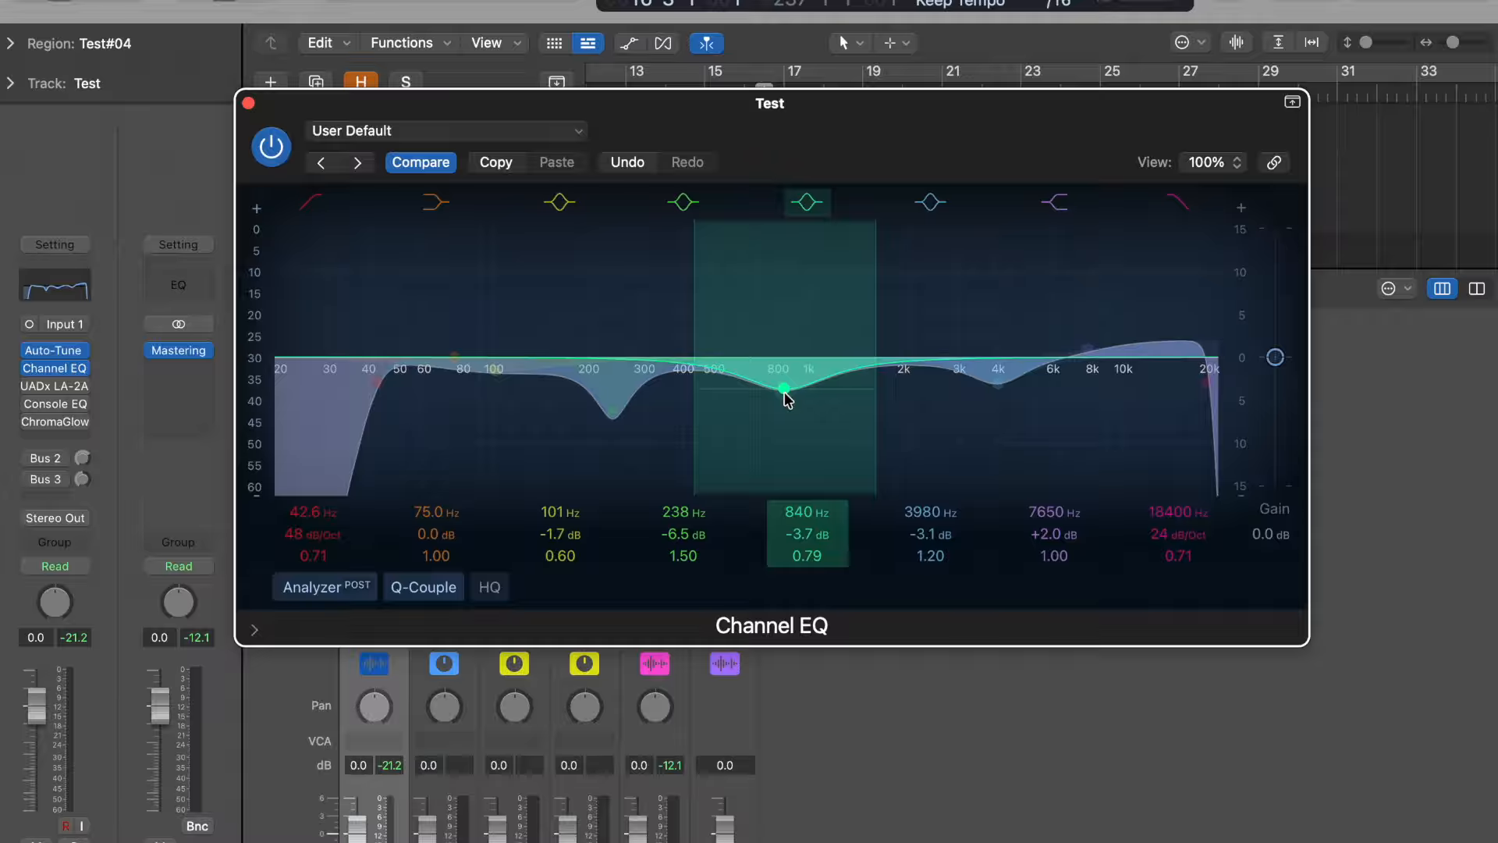
left_click_drag(827, 123, 876, 136)
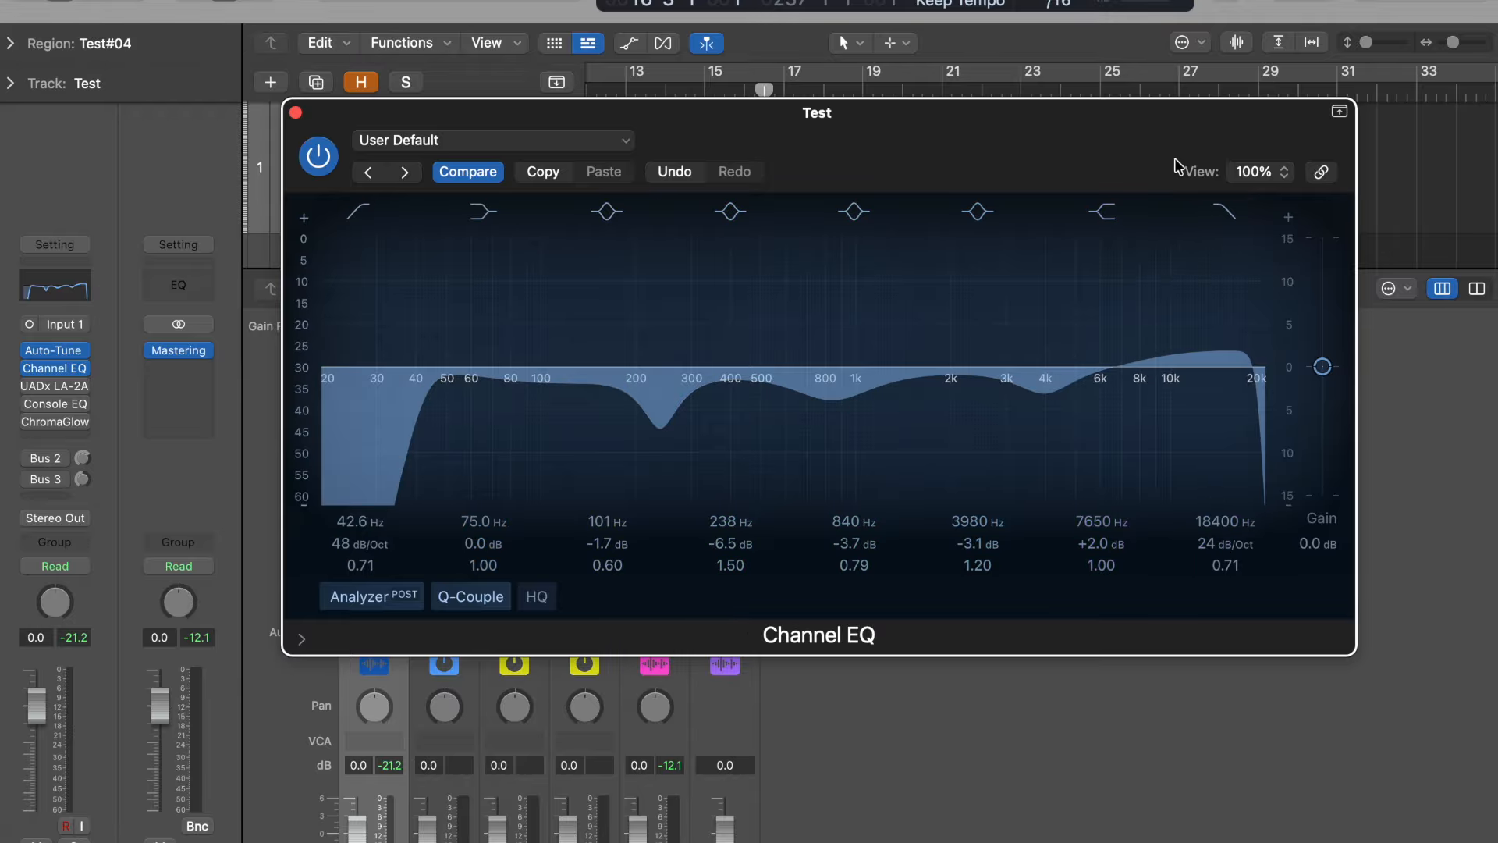
left_click_drag(1125, 140, 1128, 144)
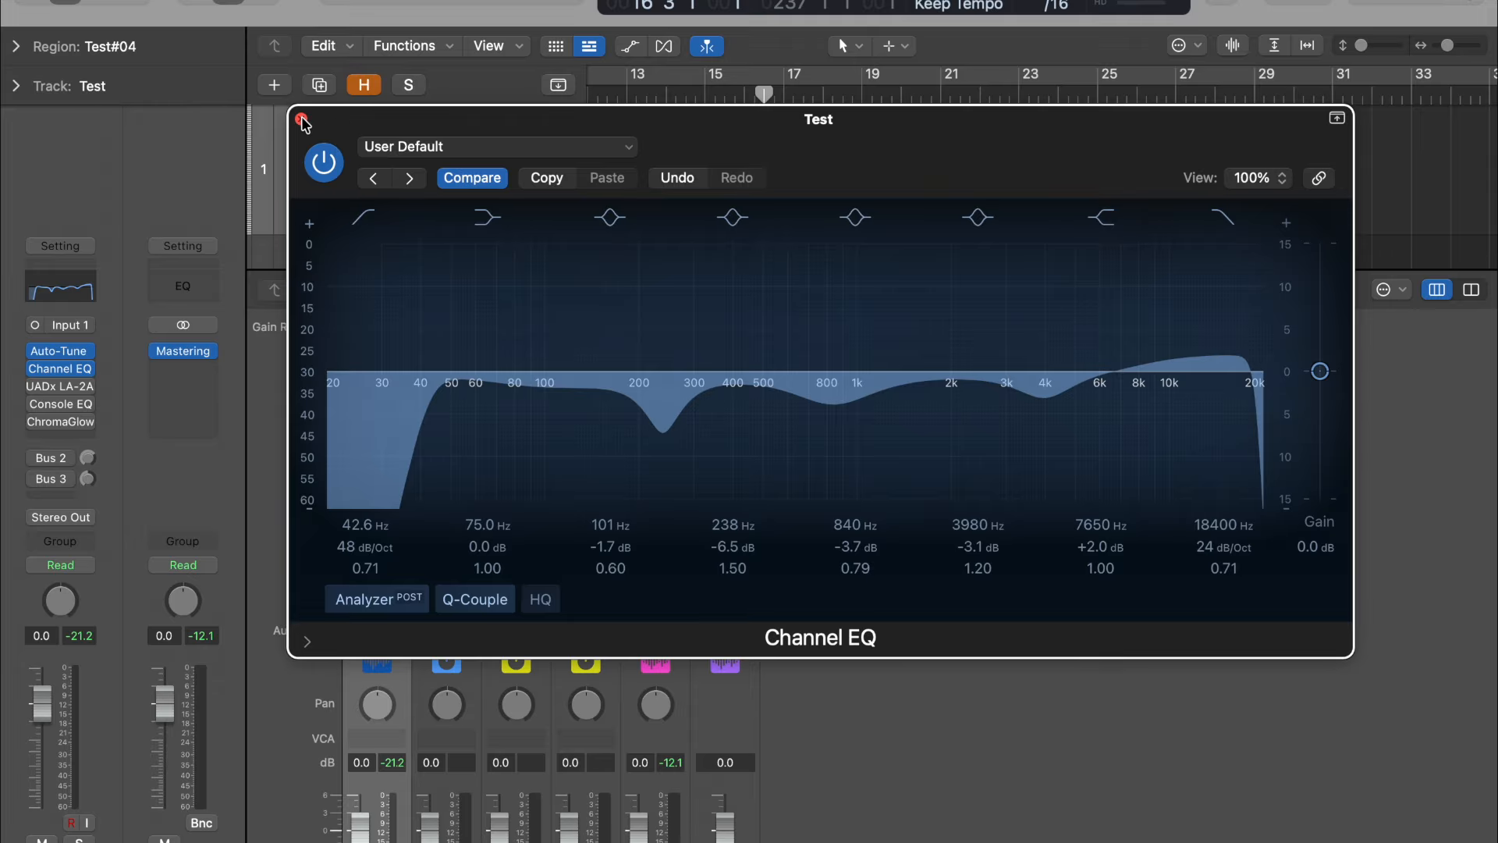
left_click(302, 122)
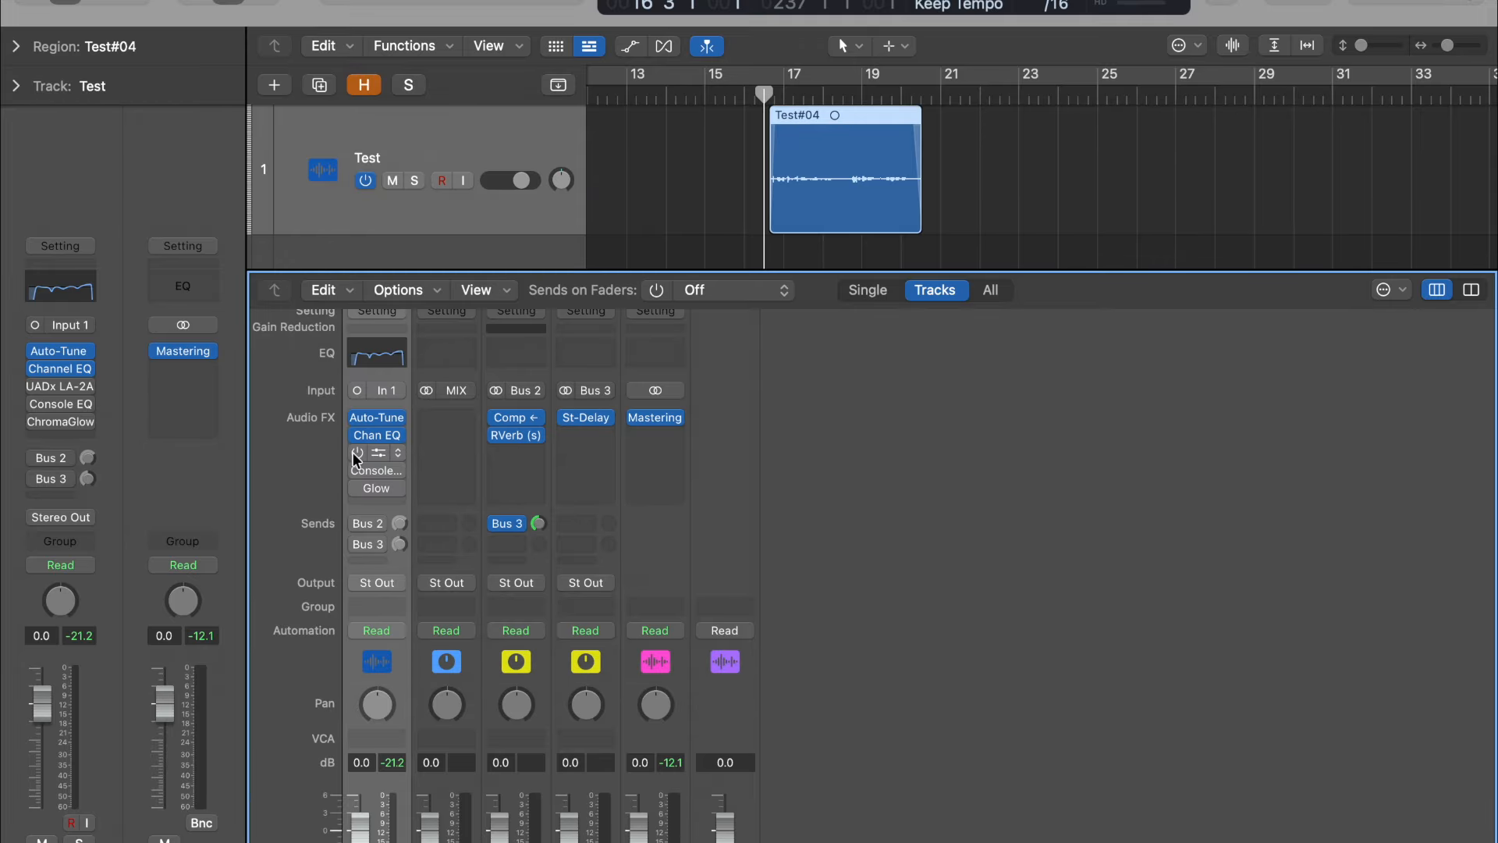
Open the UADx LA-2A compressor on the Test track and enable it.
left_click(377, 456)
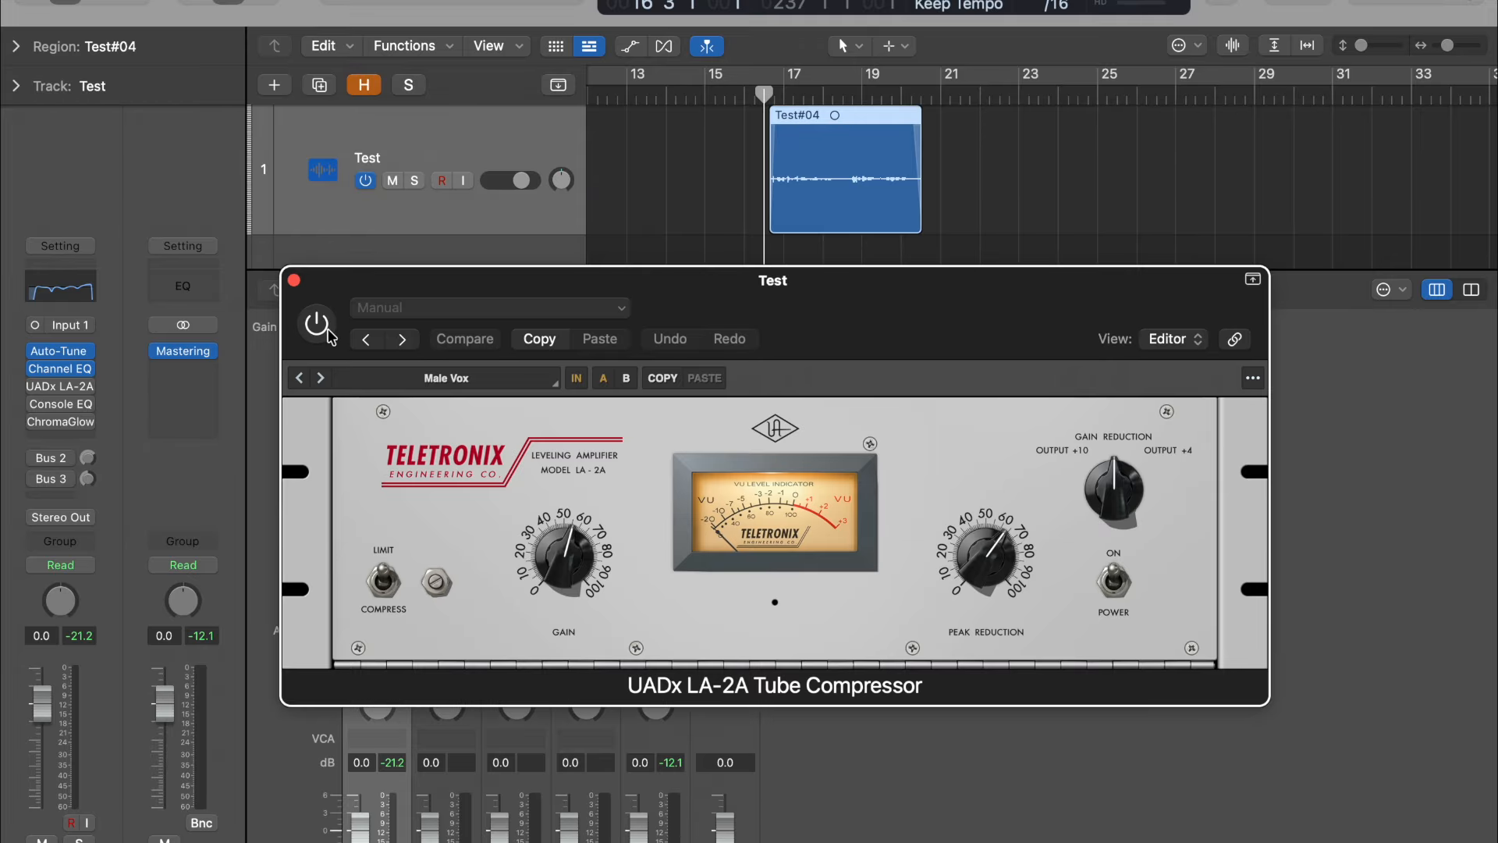
left_click_drag(669, 289, 667, 214)
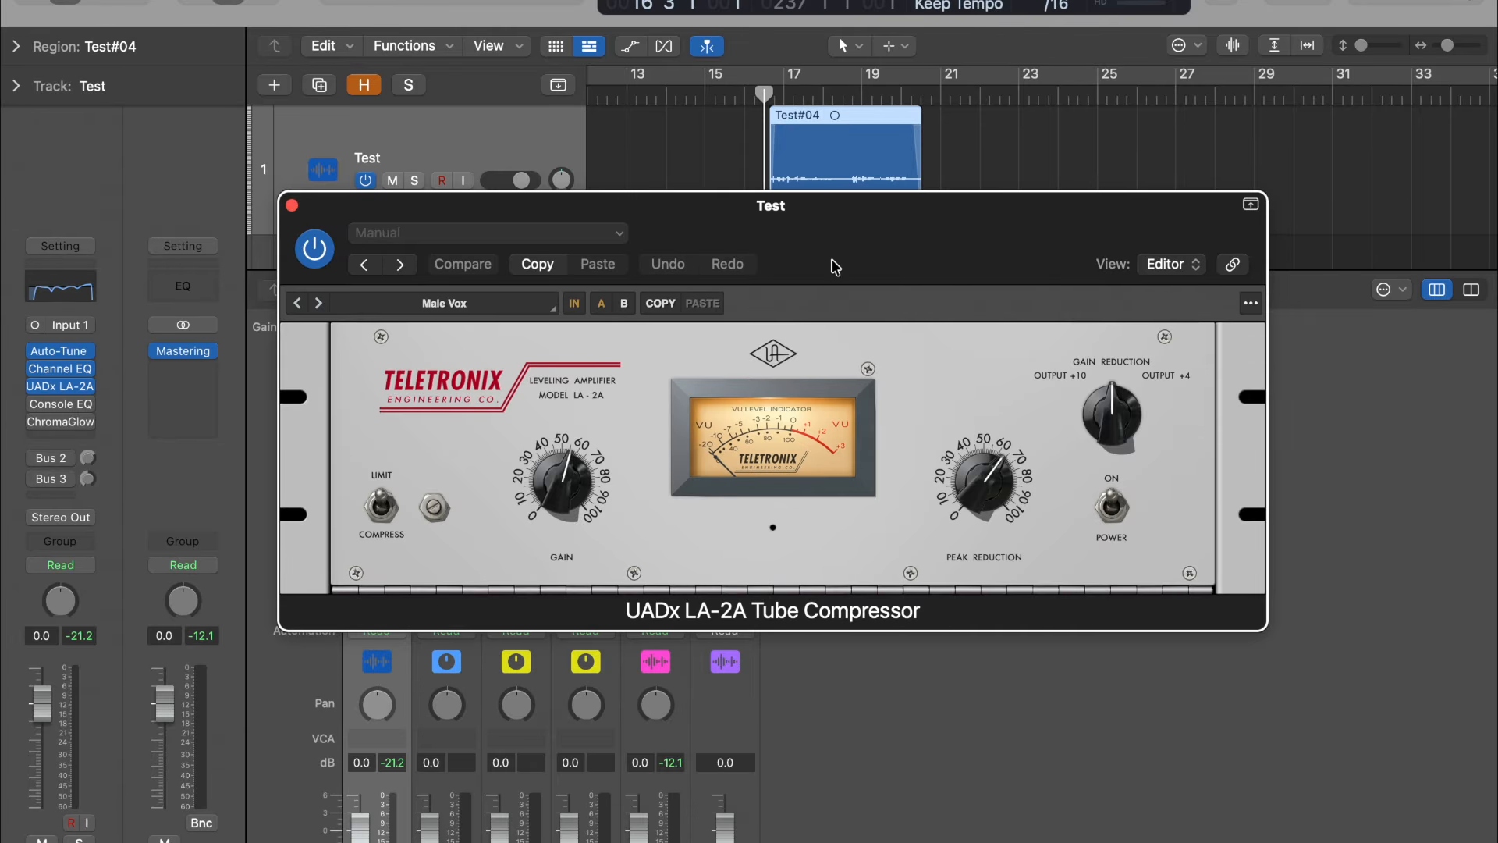
Examine the UADx LA-2A compressor's settings and close its window.
left_click_drag(836, 261, 816, 241)
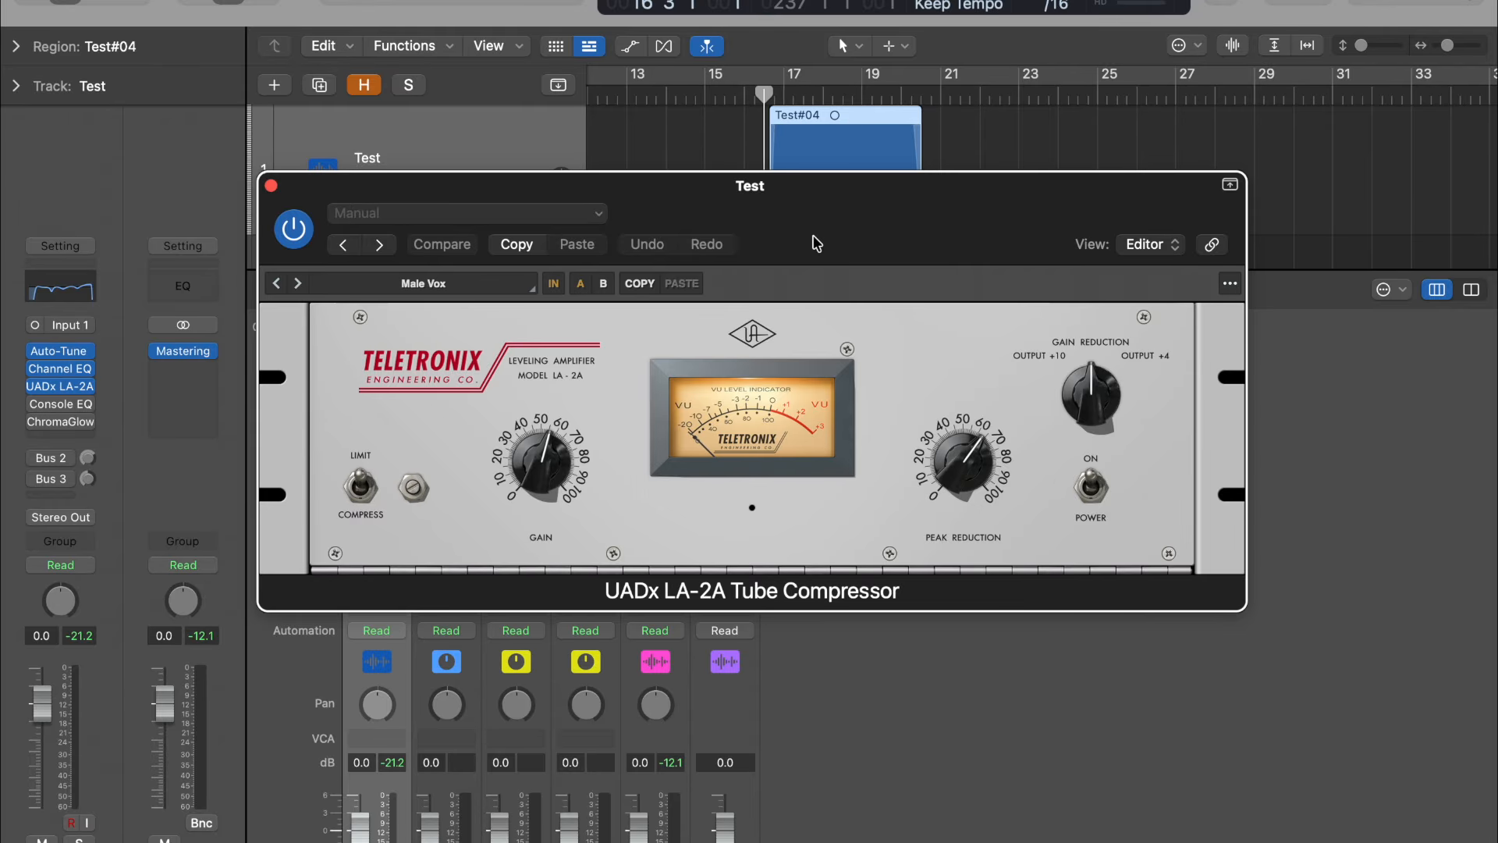
left_click_drag(816, 244, 856, 245)
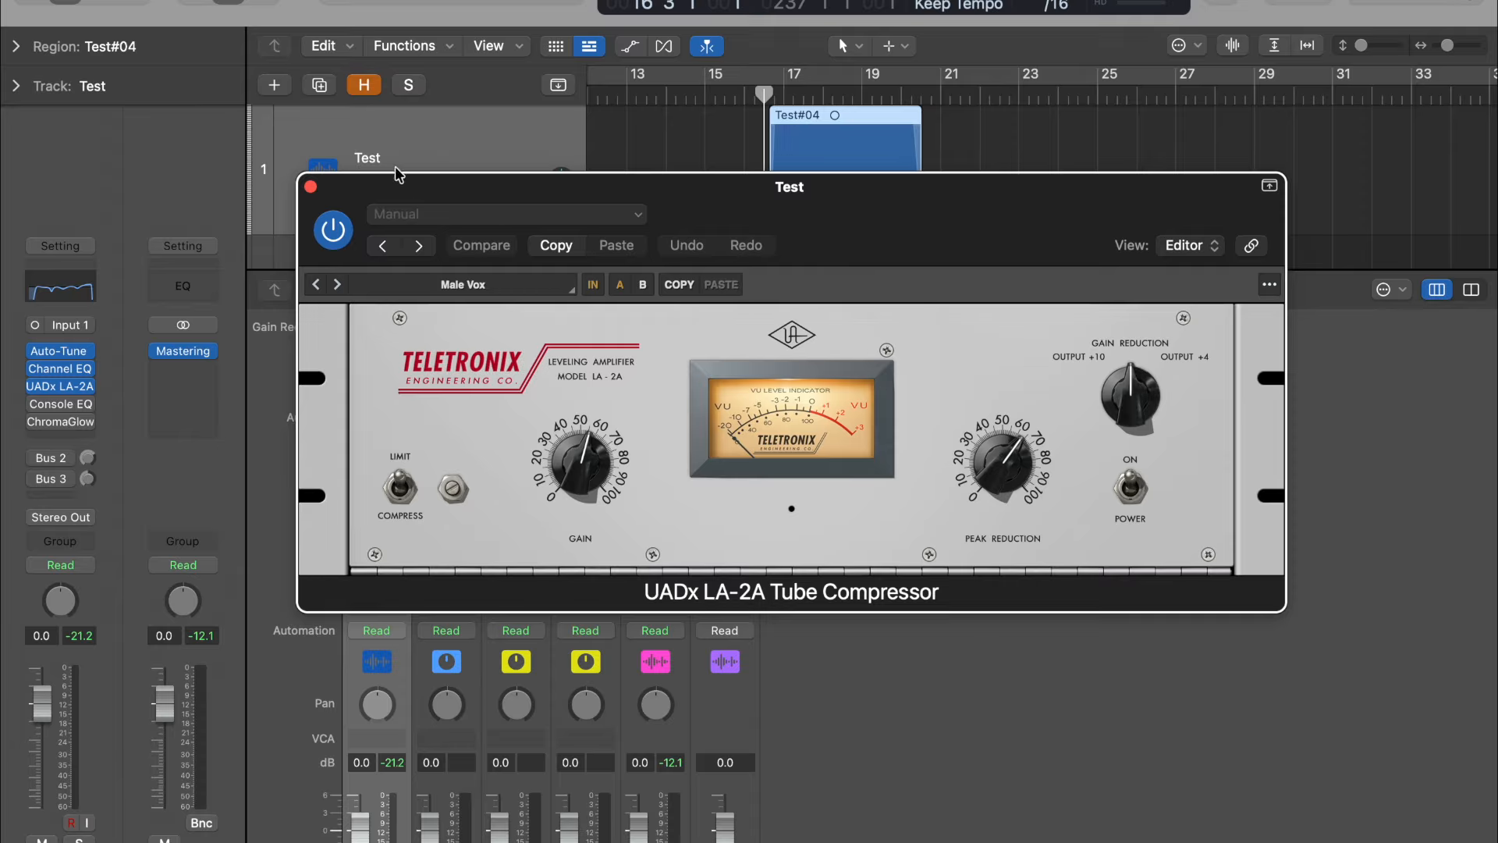
left_click(311, 188)
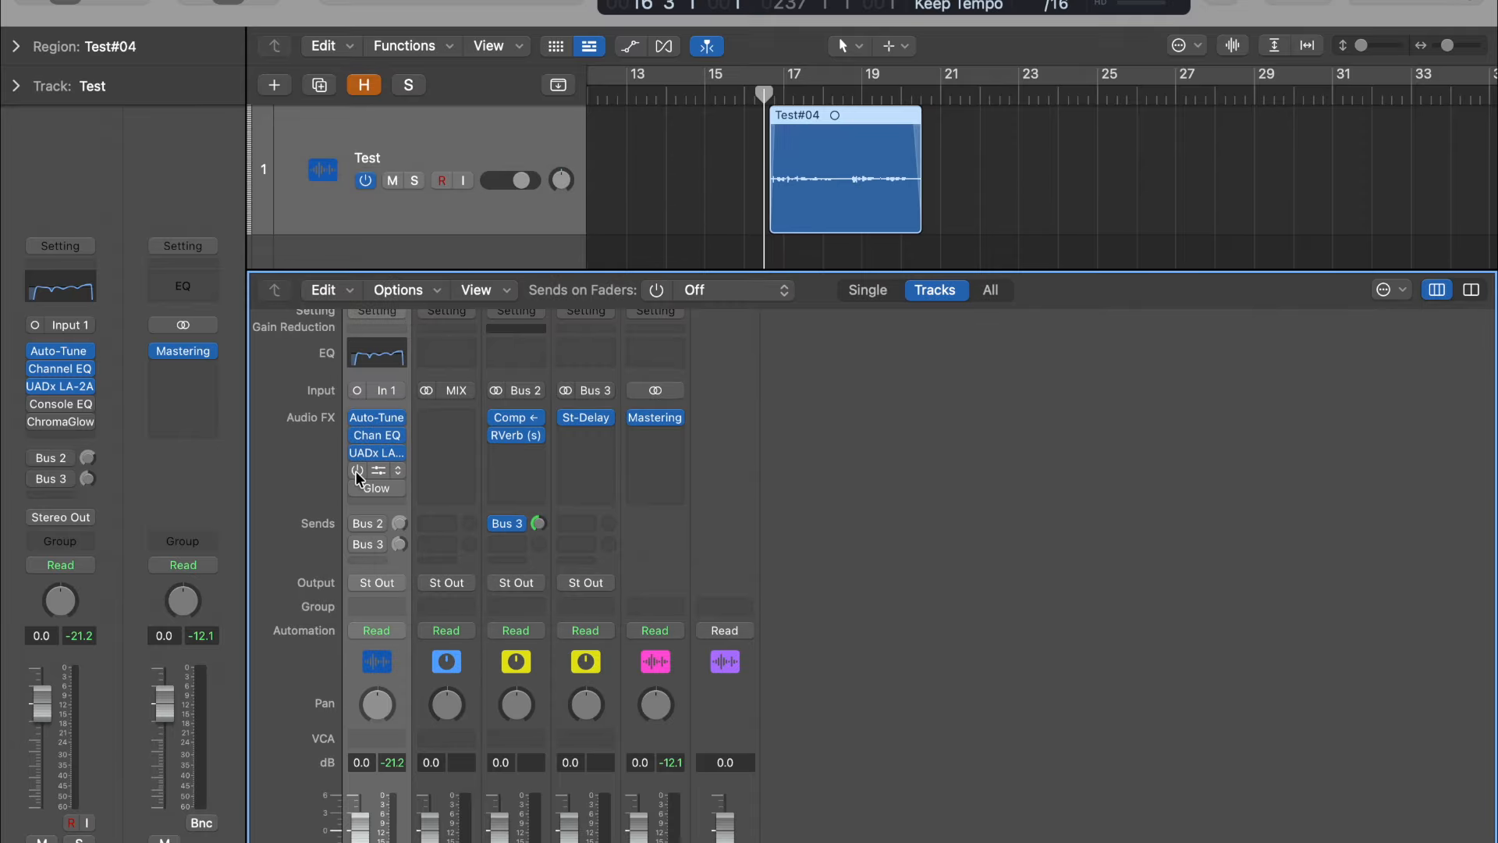
Enable the Vintage Console EQ on the Test track and open its window.
left_click(378, 469)
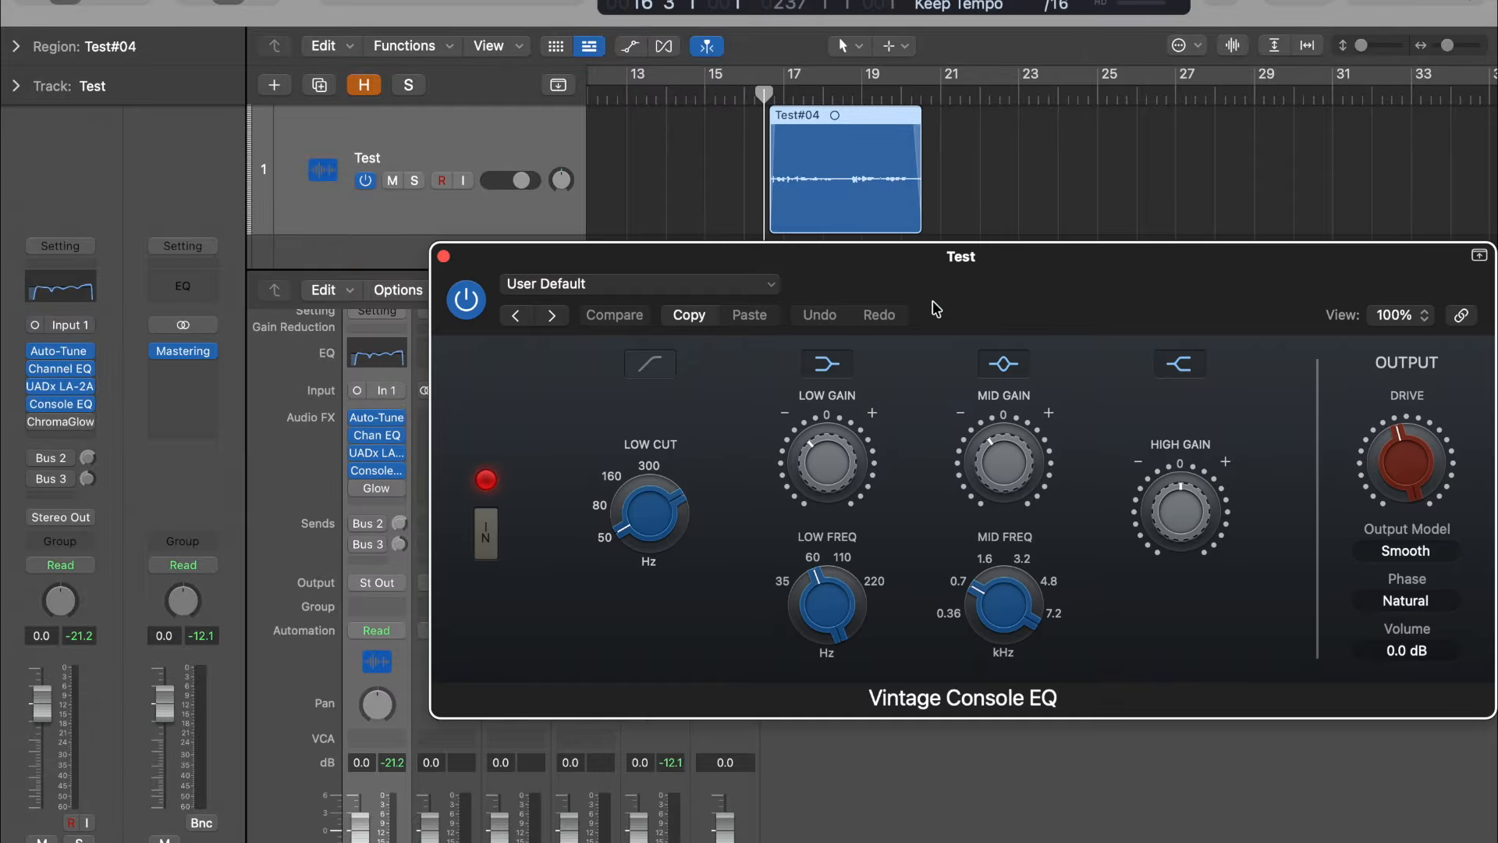
left_click_drag(947, 300, 891, 292)
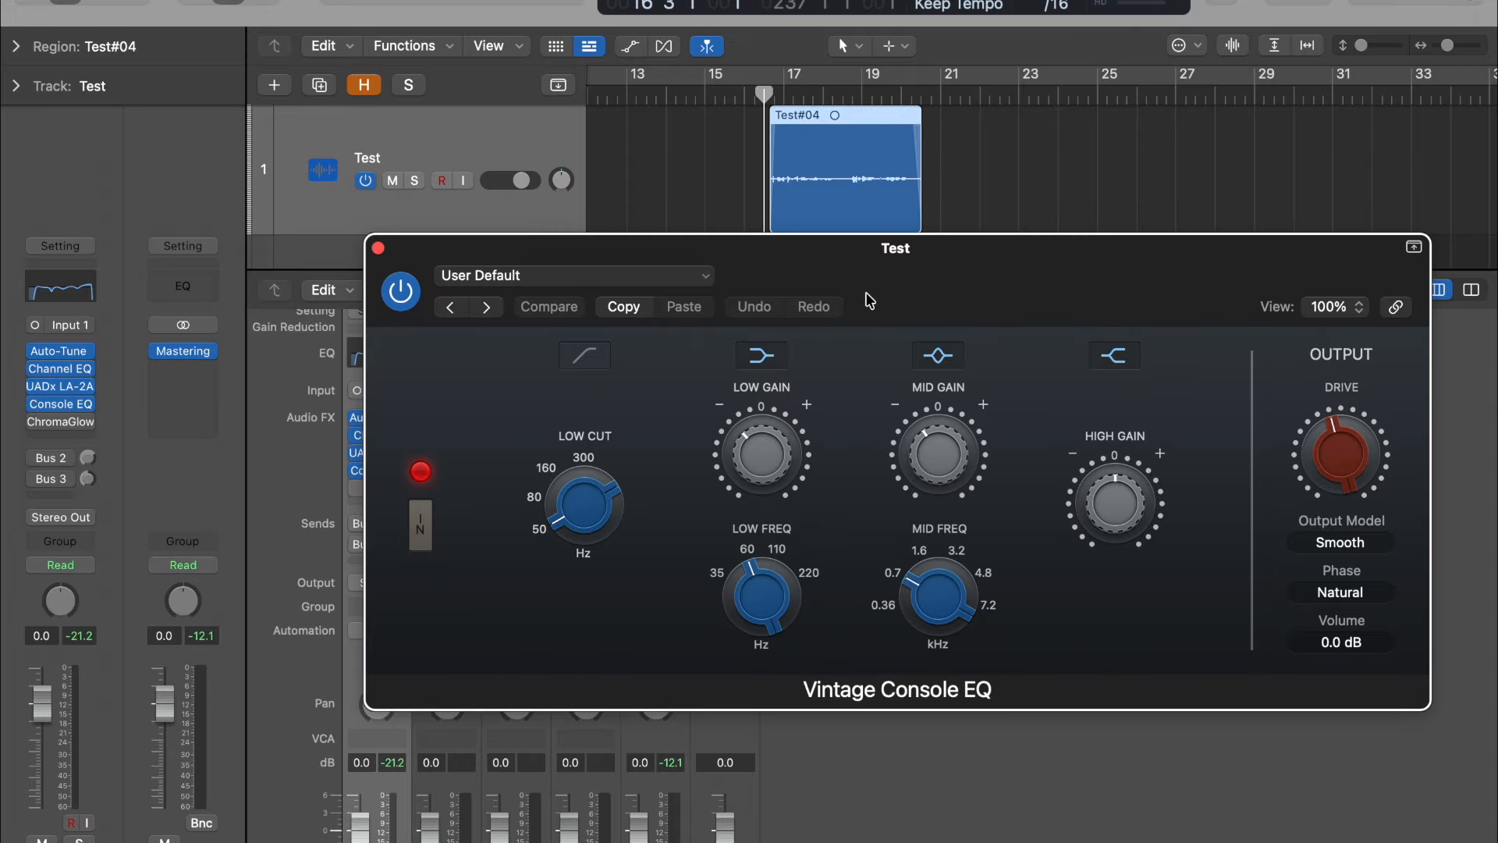
left_click_drag(870, 300, 912, 293)
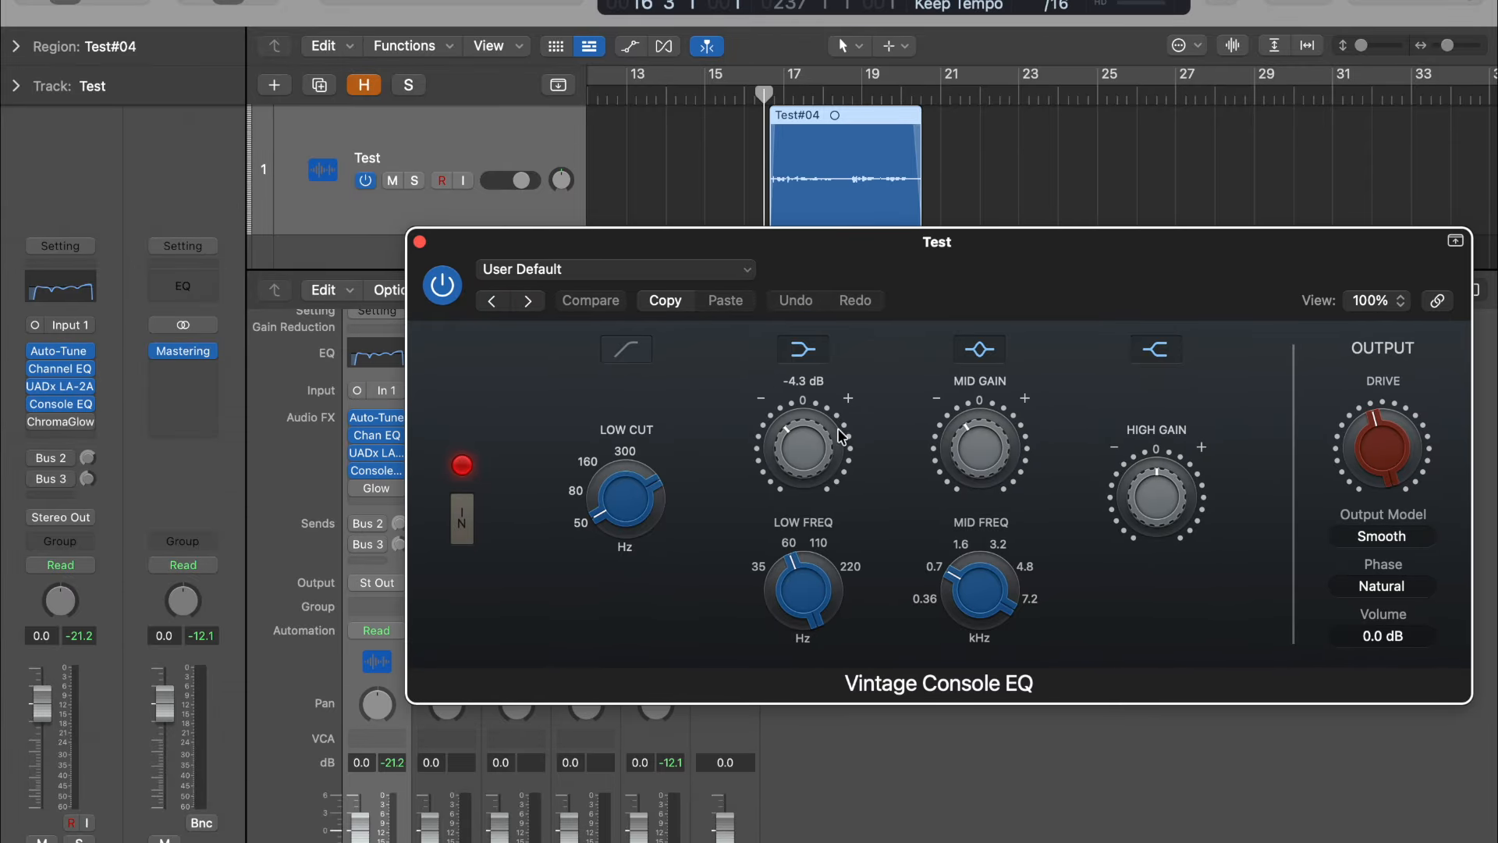
Examine the low and mid gain and frequency settings of the Vintage Console EQ and close its window.
mouse_move(977, 392)
left_click_drag(1045, 283, 980, 282)
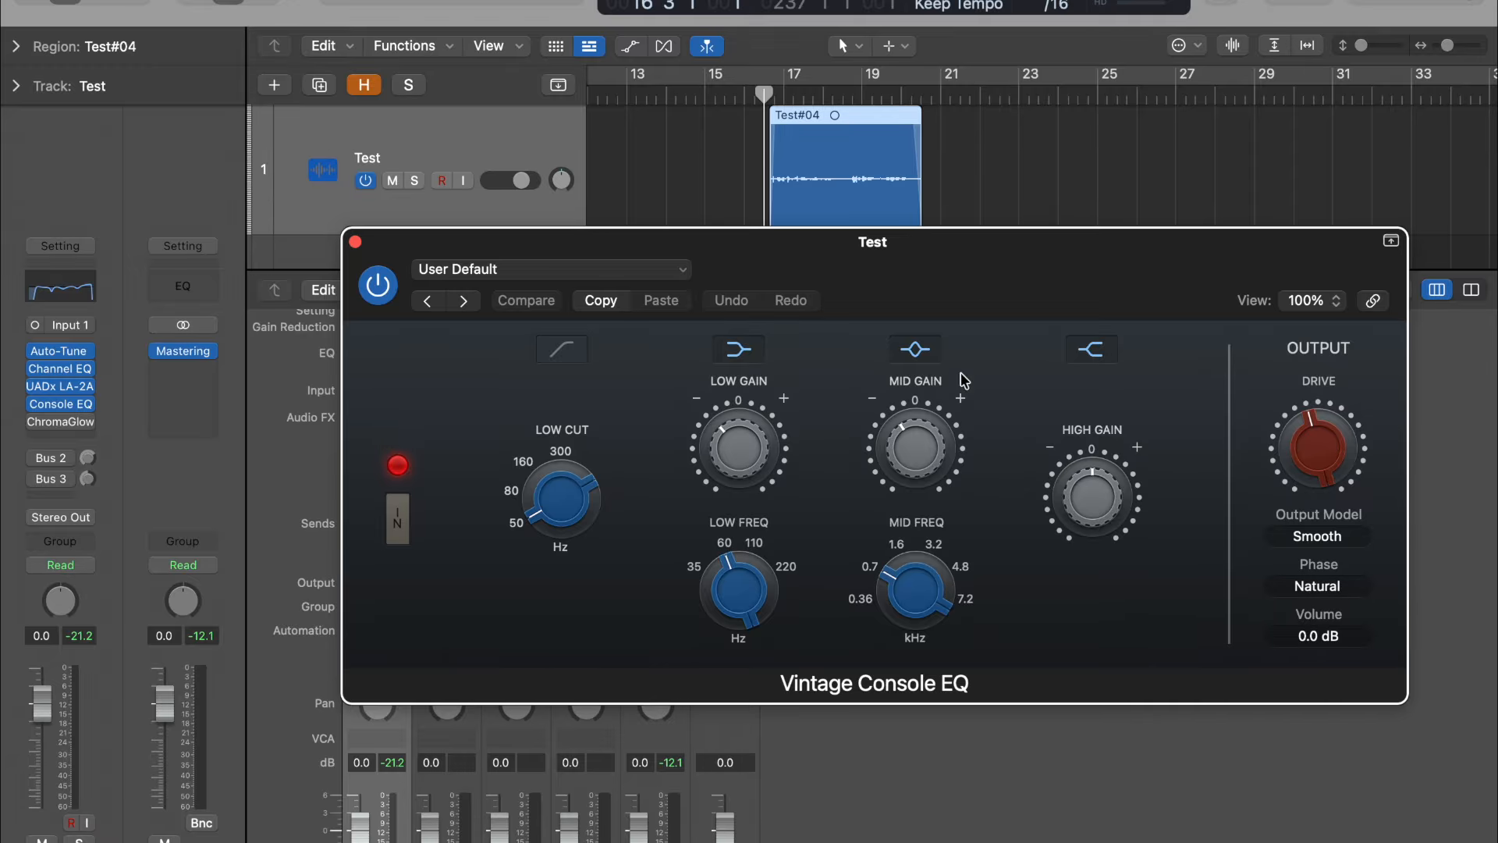
mouse_move(728, 556)
mouse_move(892, 554)
left_click_drag(850, 272, 804, 271)
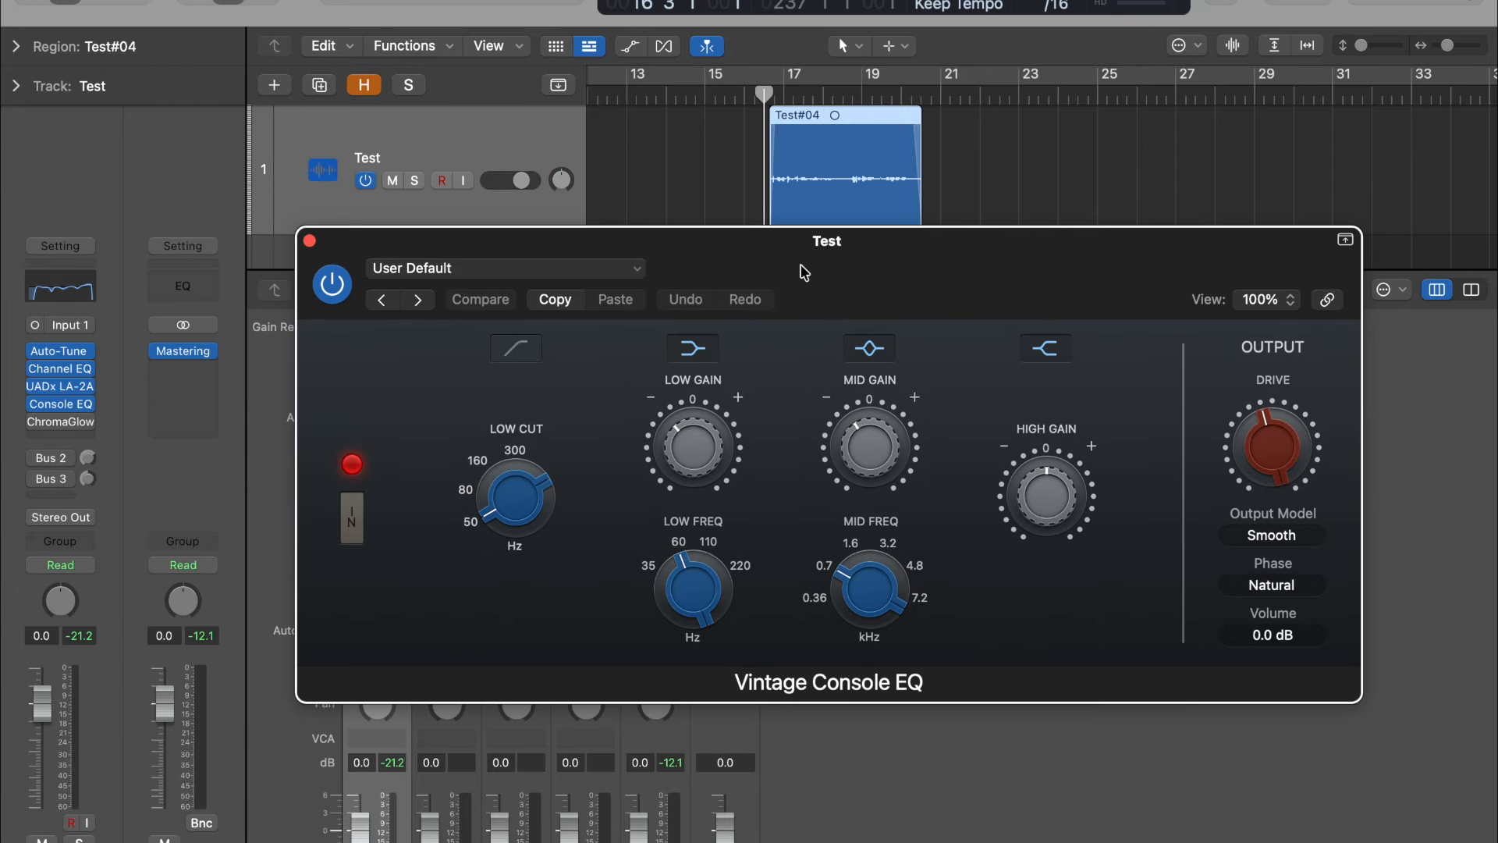
left_click(310, 241)
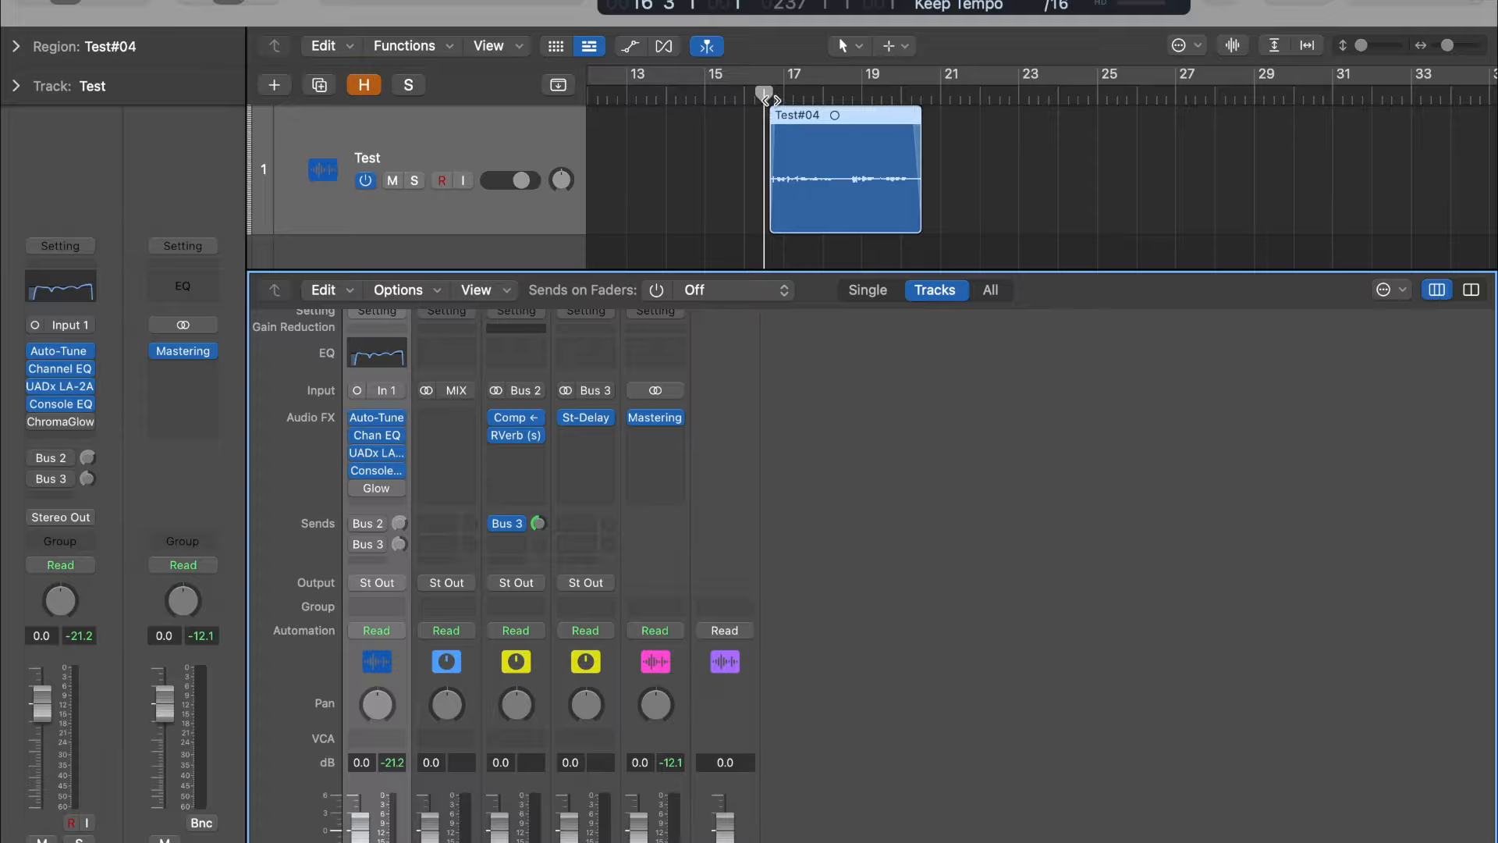
Enable ChromaGlow on the Test track and open its window, placing it clear of the Test#04 region.
left_click_drag(766, 96, 773, 98)
mouse_move(394, 478)
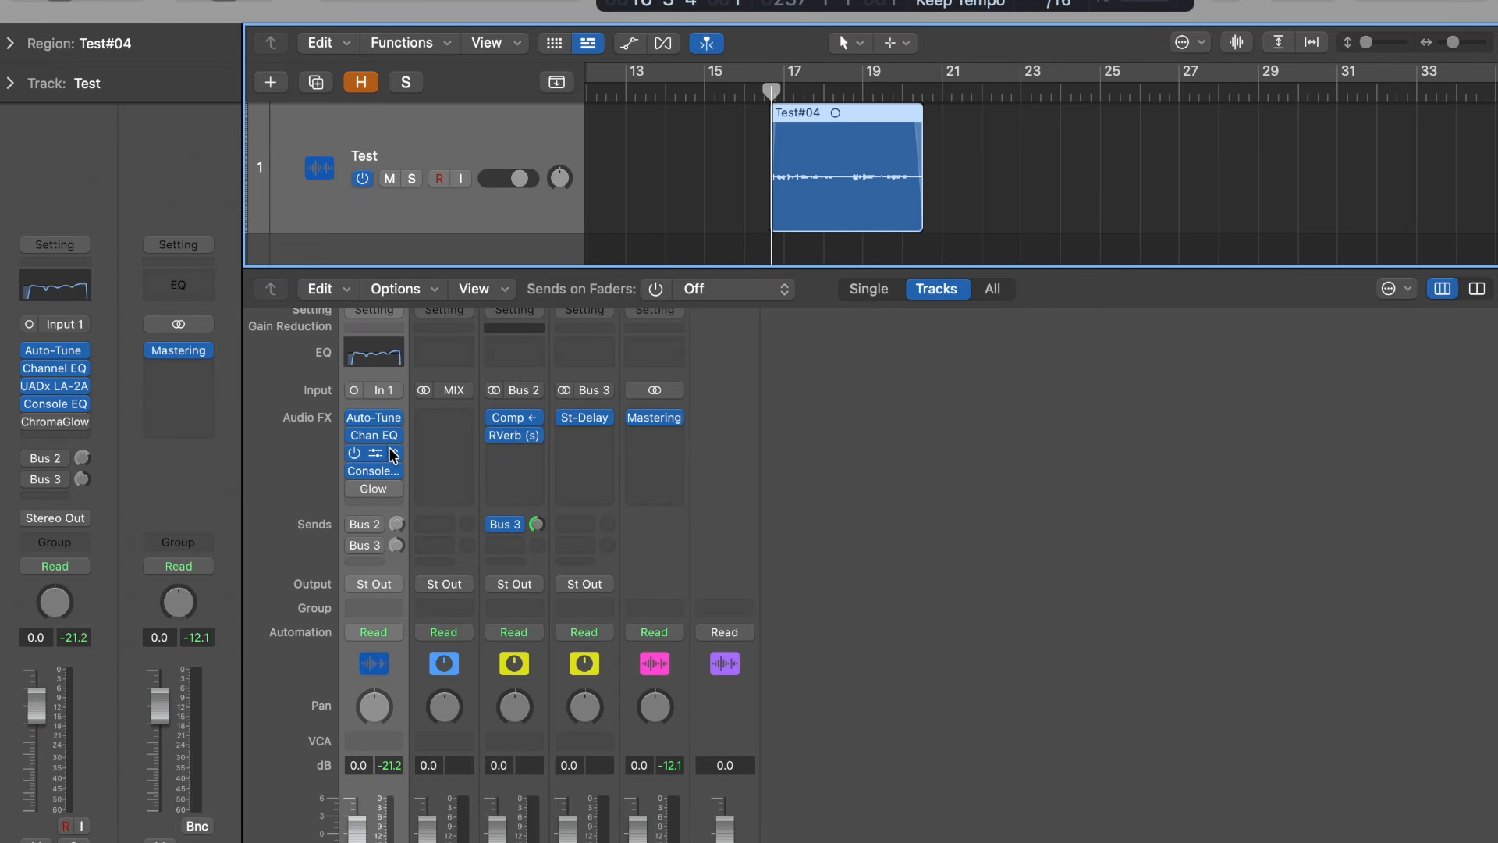
left_click(355, 489)
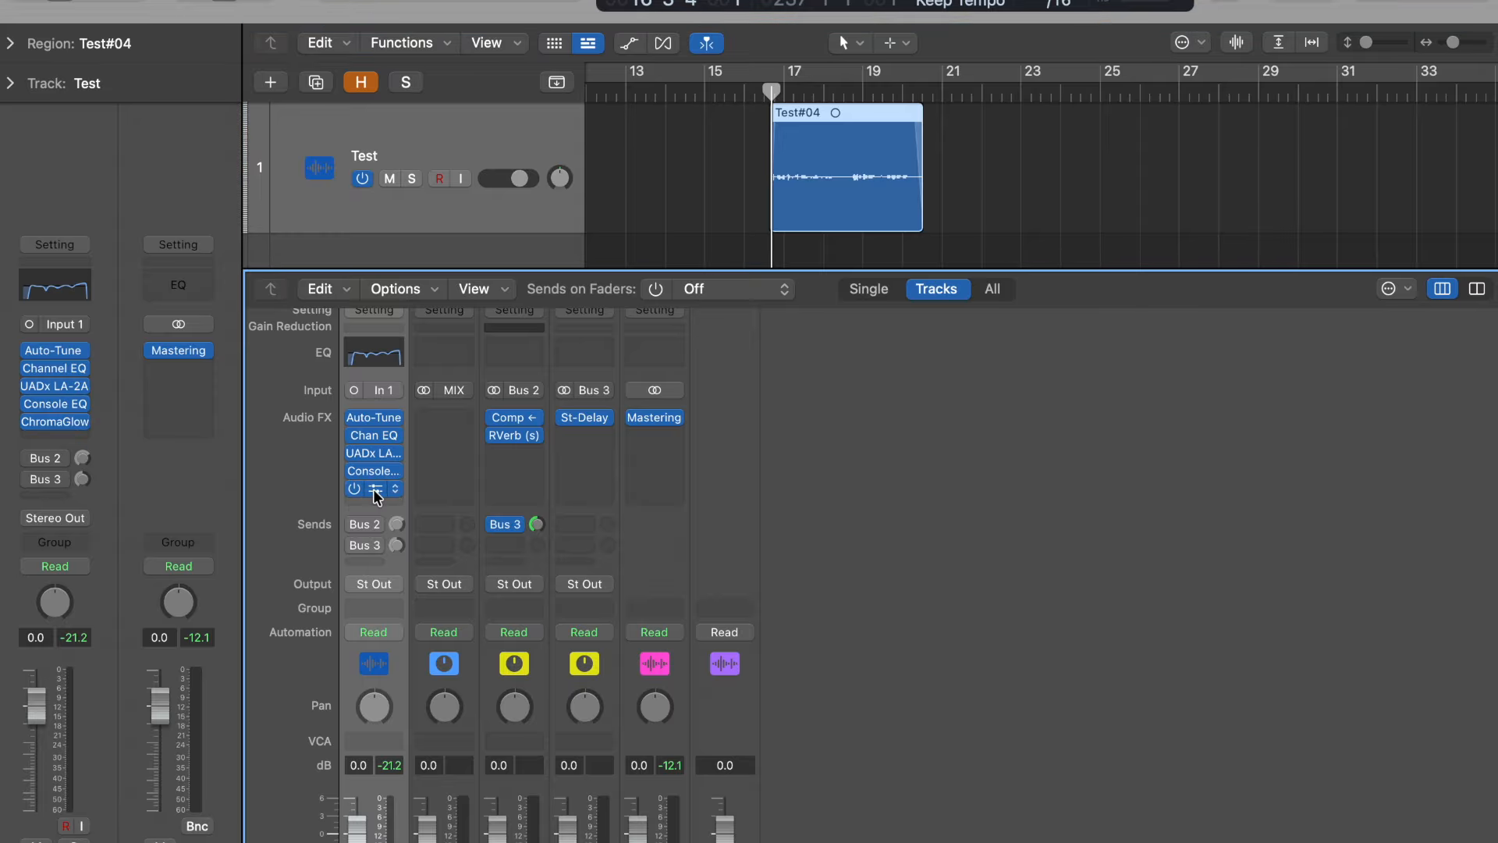
left_click(373, 489)
left_click_drag(941, 278, 816, 218)
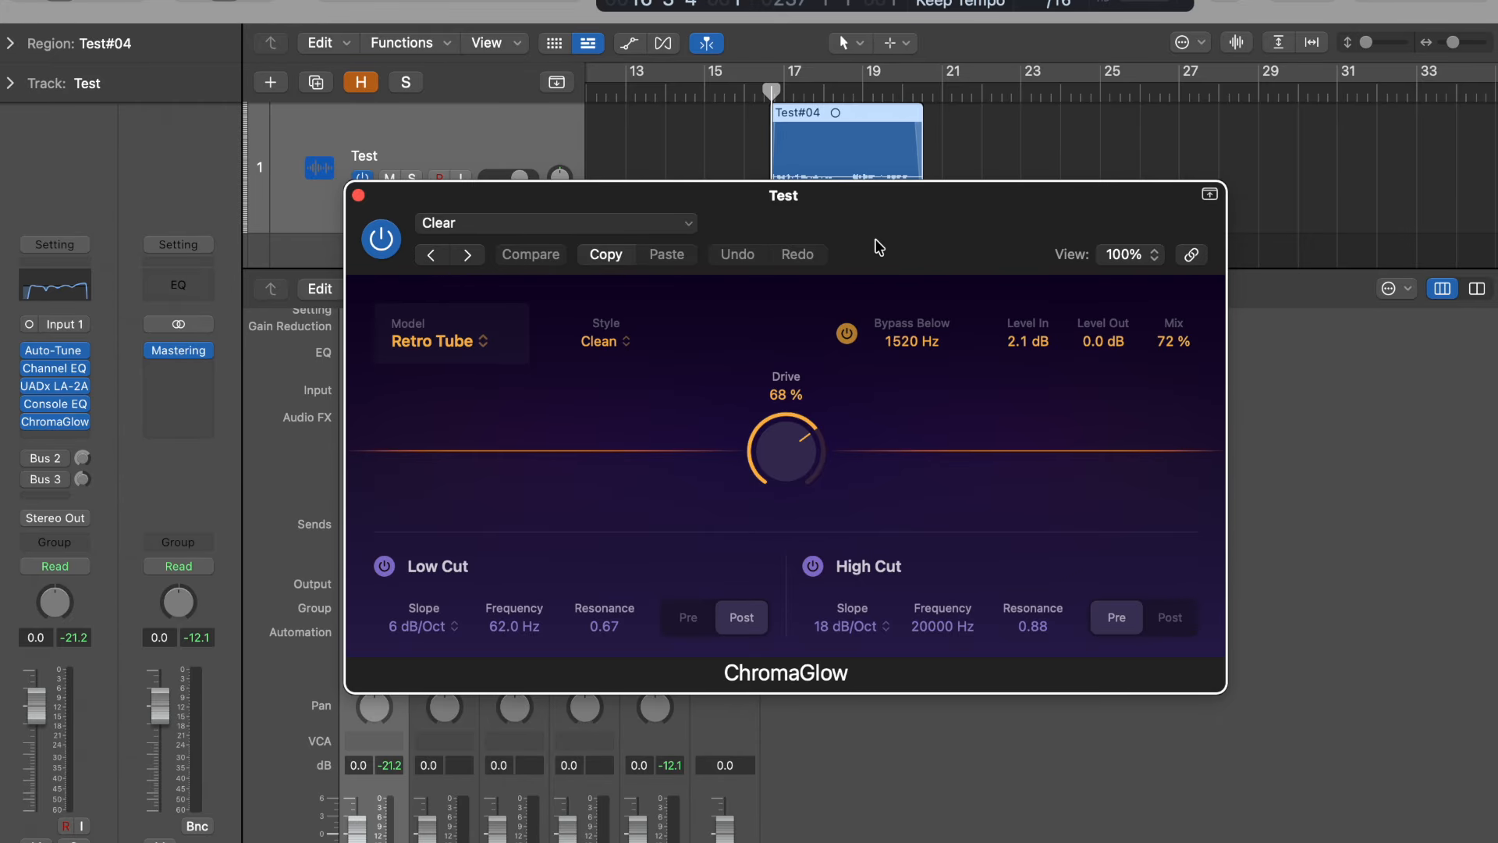
left_click_drag(880, 247, 892, 394)
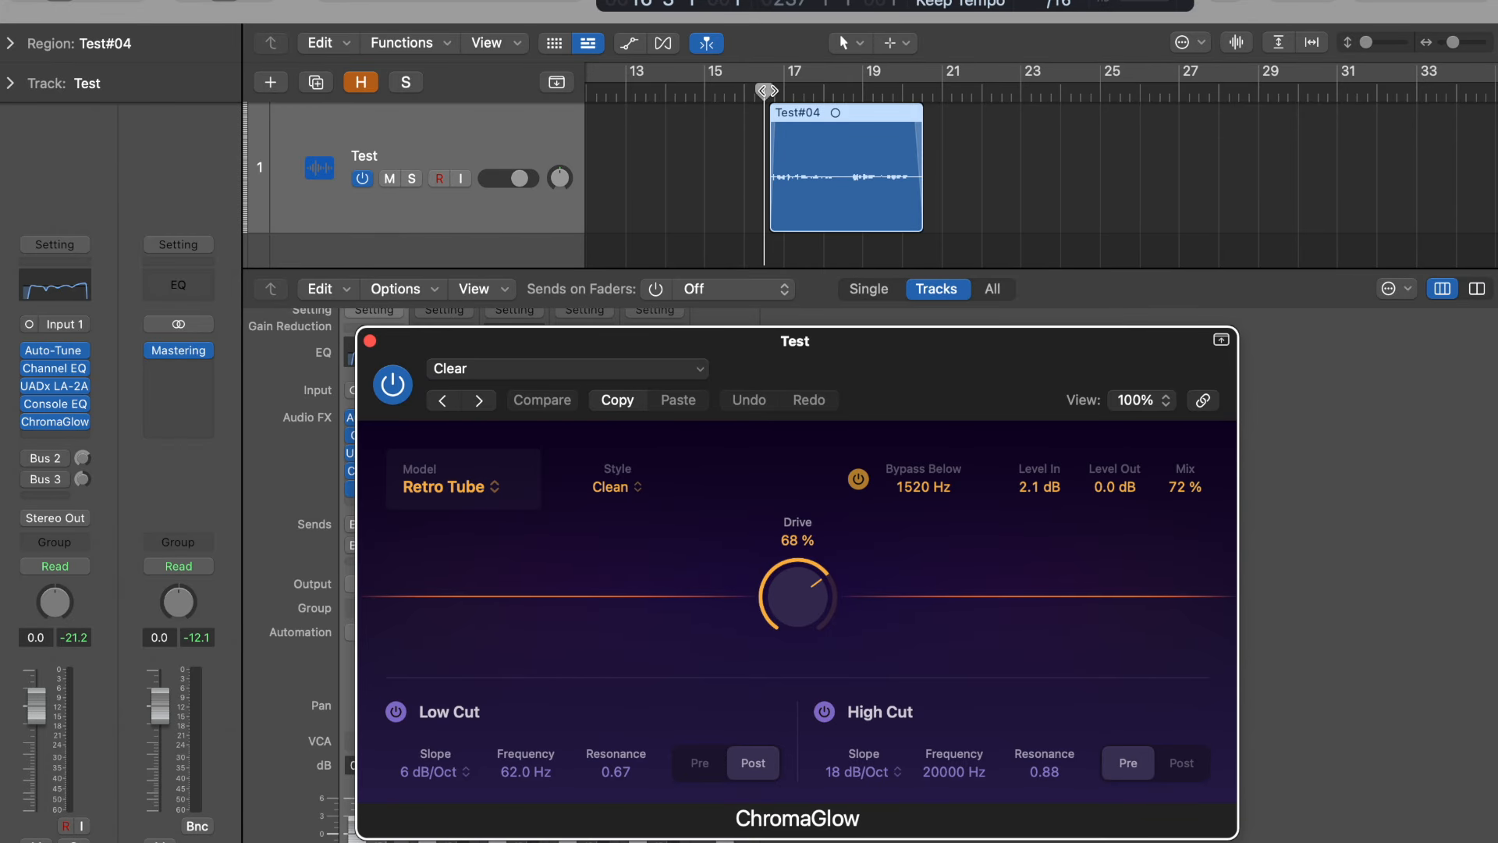
Place the playhead exactly at the start of the Test#04 region.
left_click(773, 92)
scroll(773, 90, "up", 3)
scroll(773, 91, "up", 2)
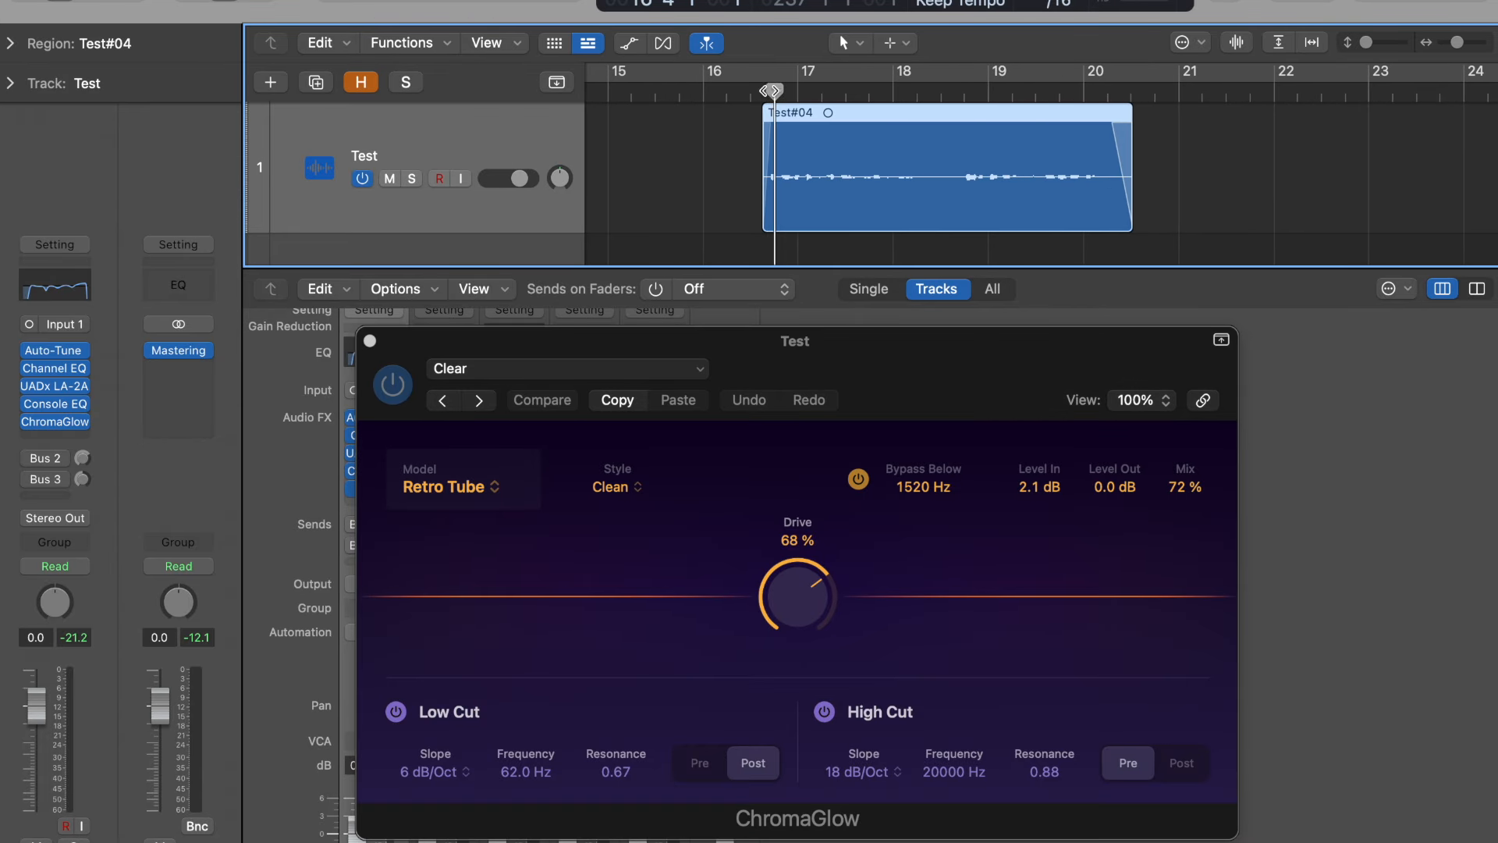
left_click(752, 91)
left_click_drag(765, 90, 764, 90)
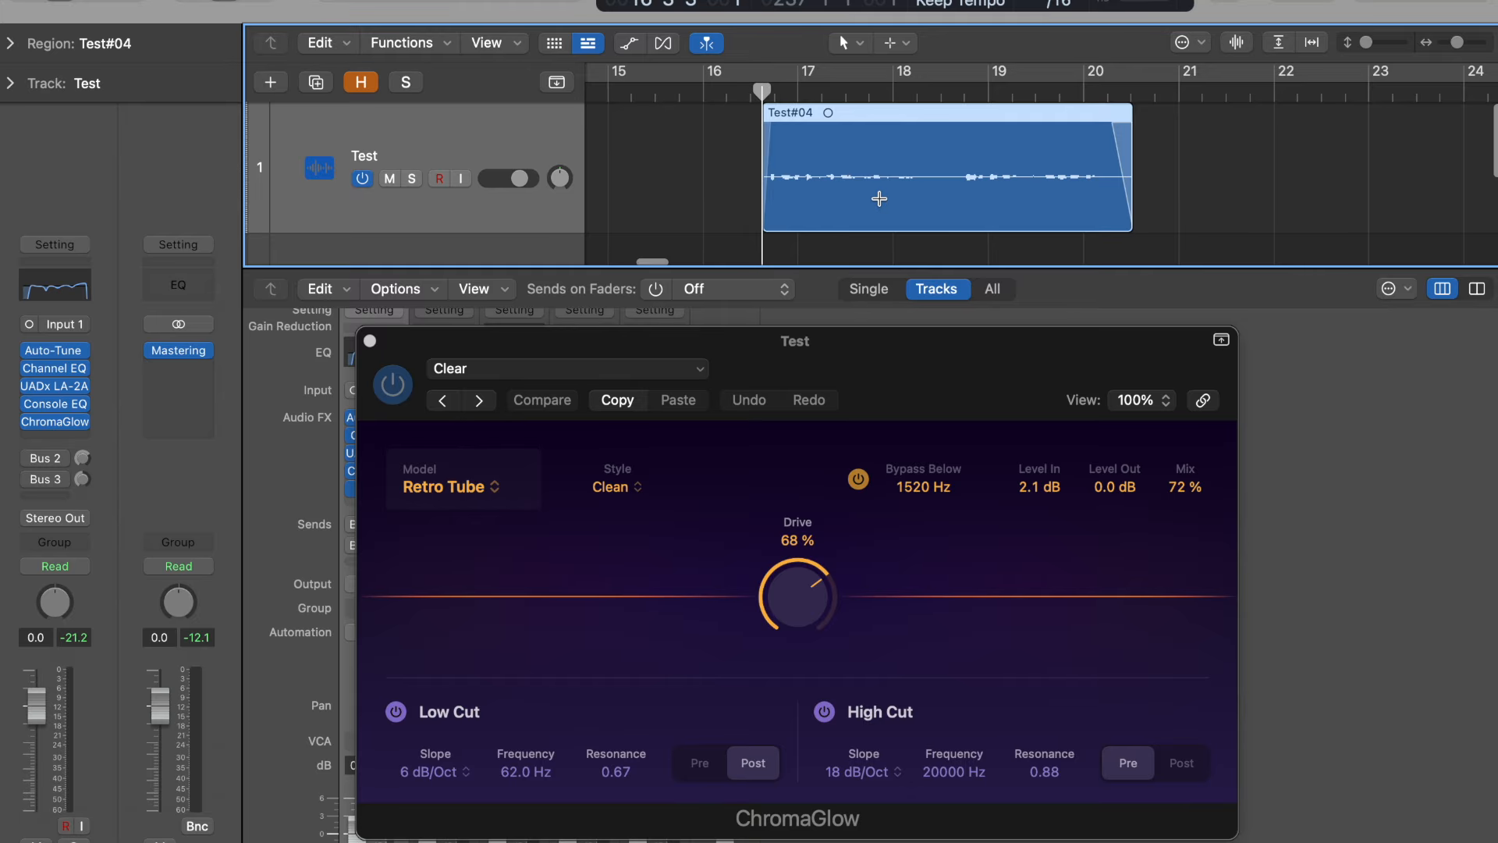
key("cmd+Left")
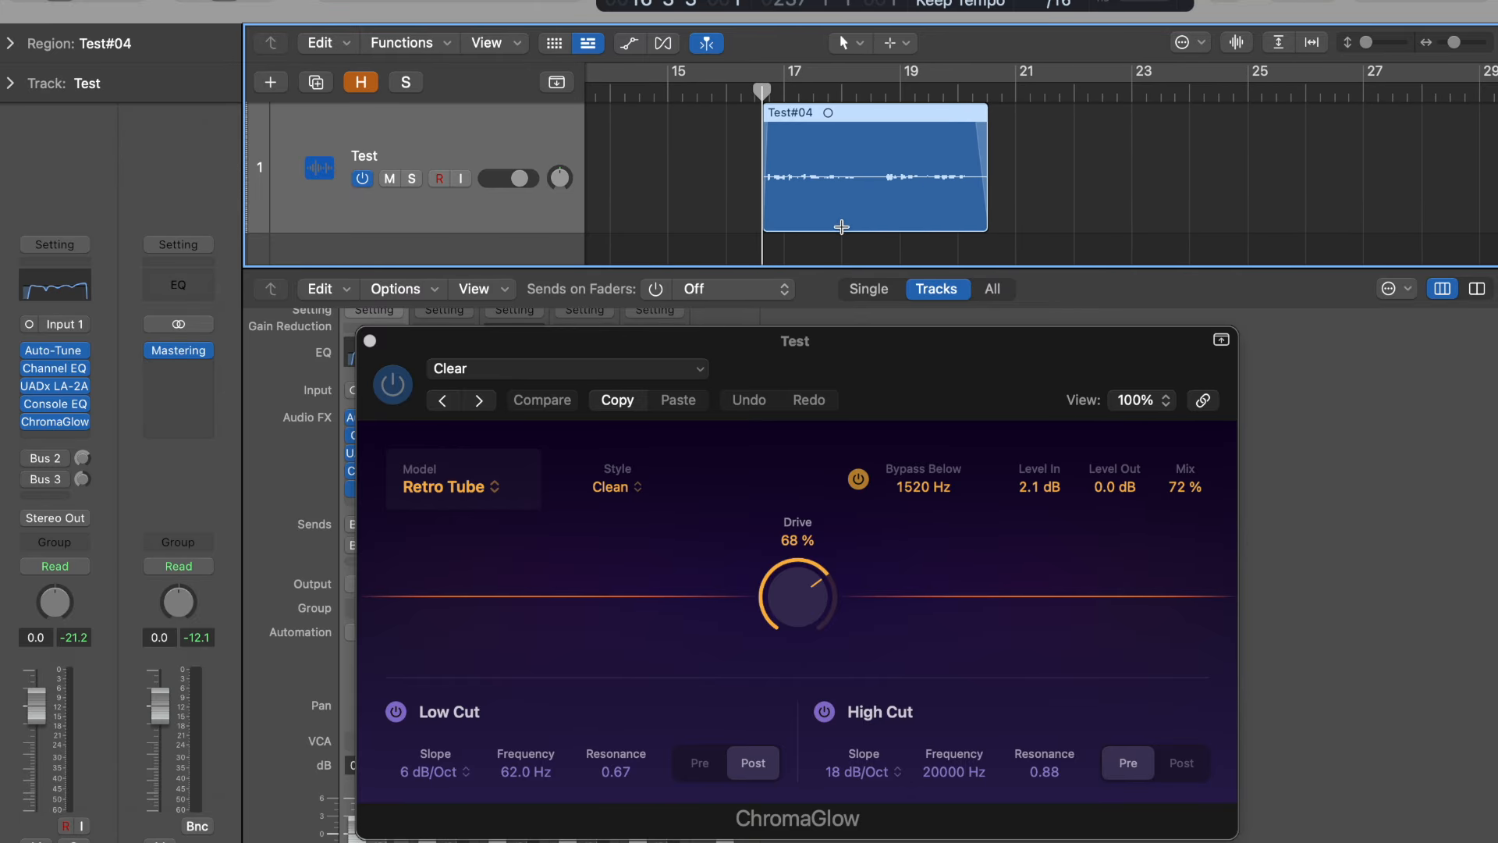
Examine ChromaGlow's model, drive, Bypass Below and level settings.
left_click(903, 379)
left_click_drag(903, 378, 893, 359)
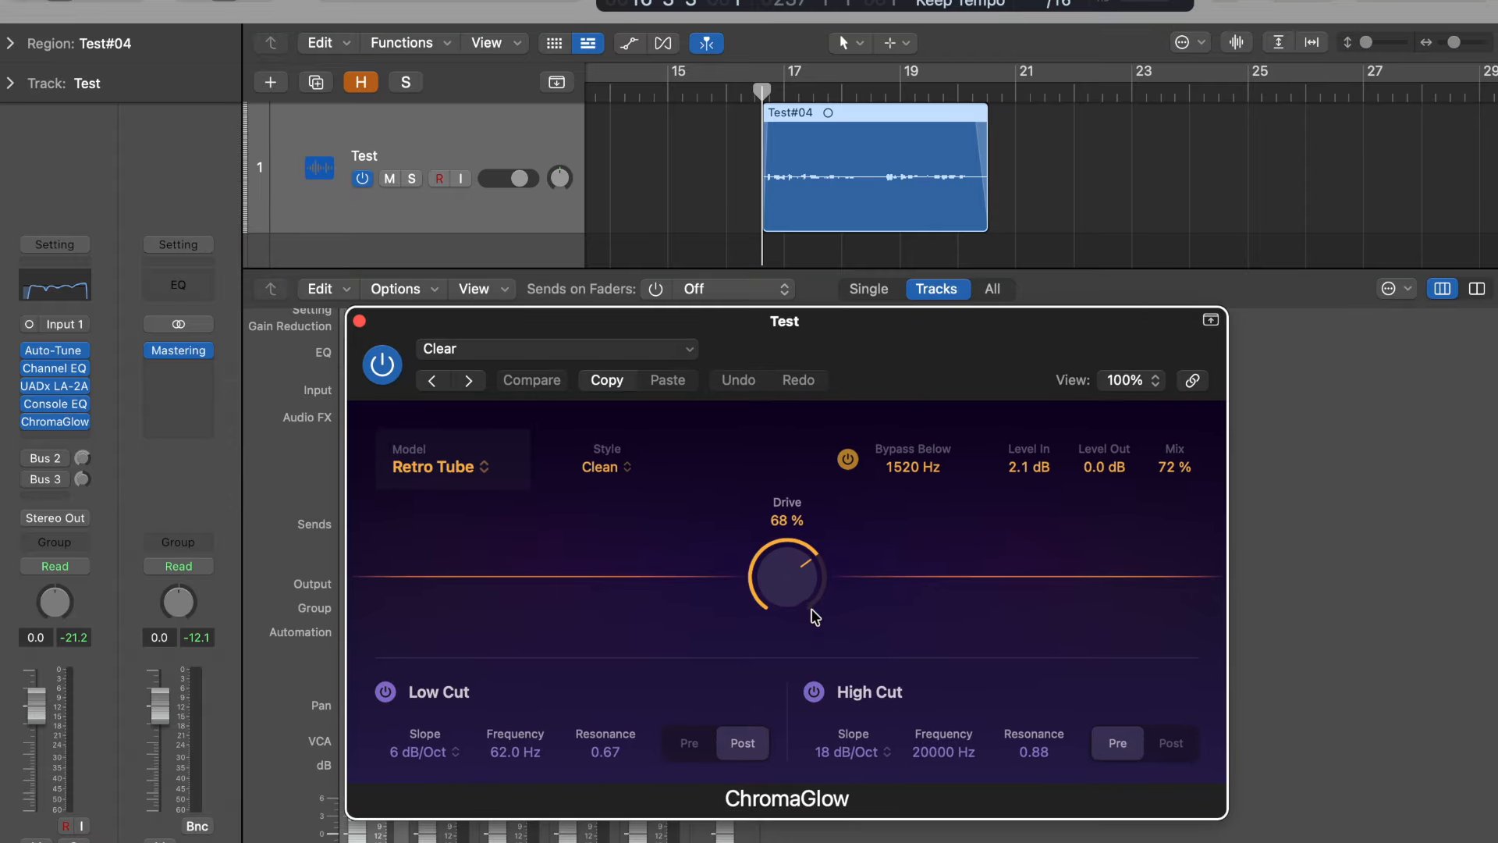
left_click_drag(983, 359, 985, 358)
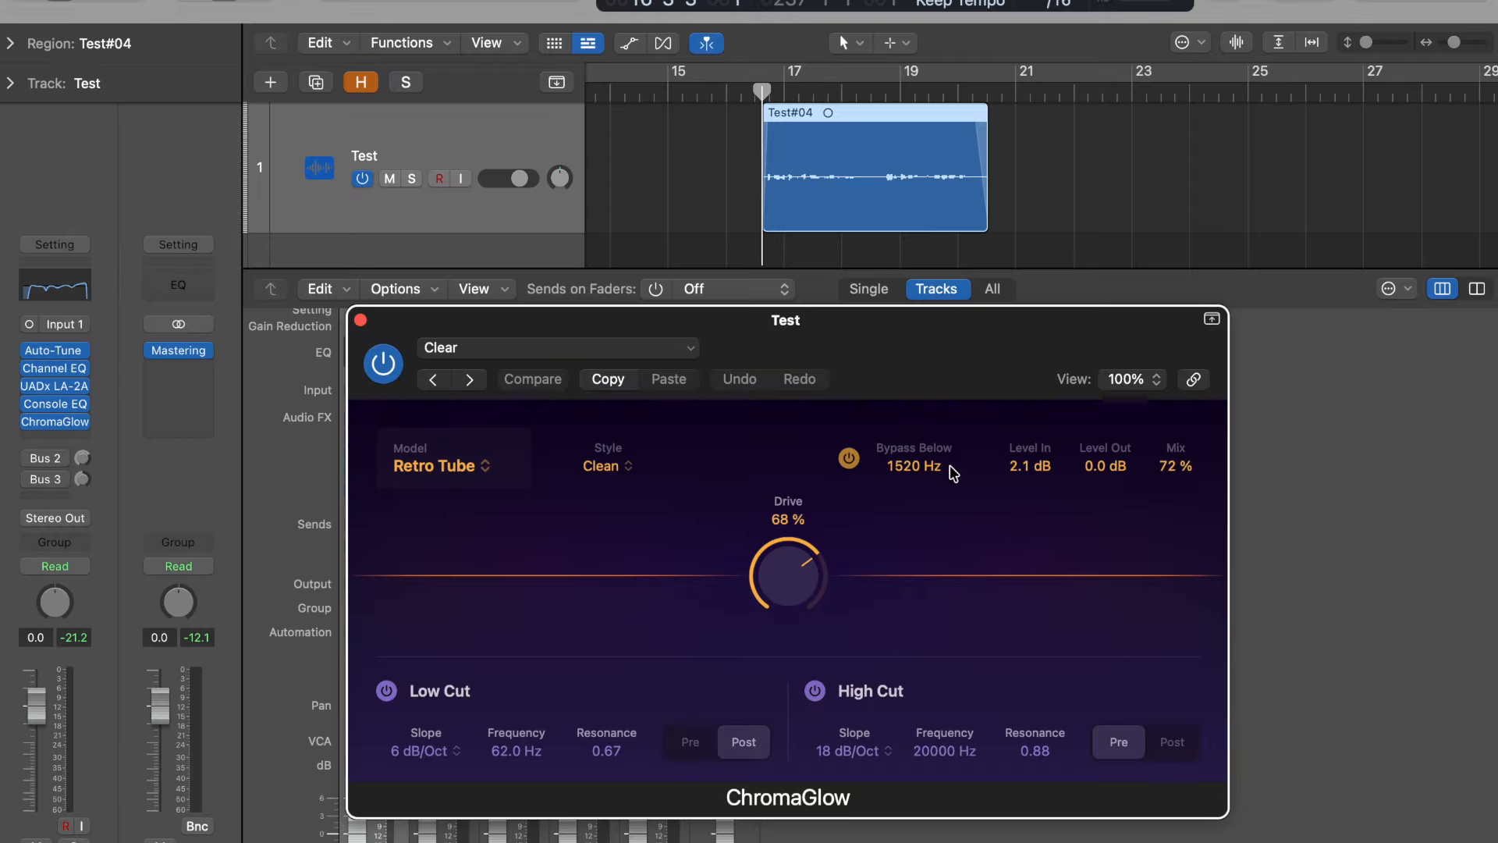
left_click_drag(982, 384, 960, 366)
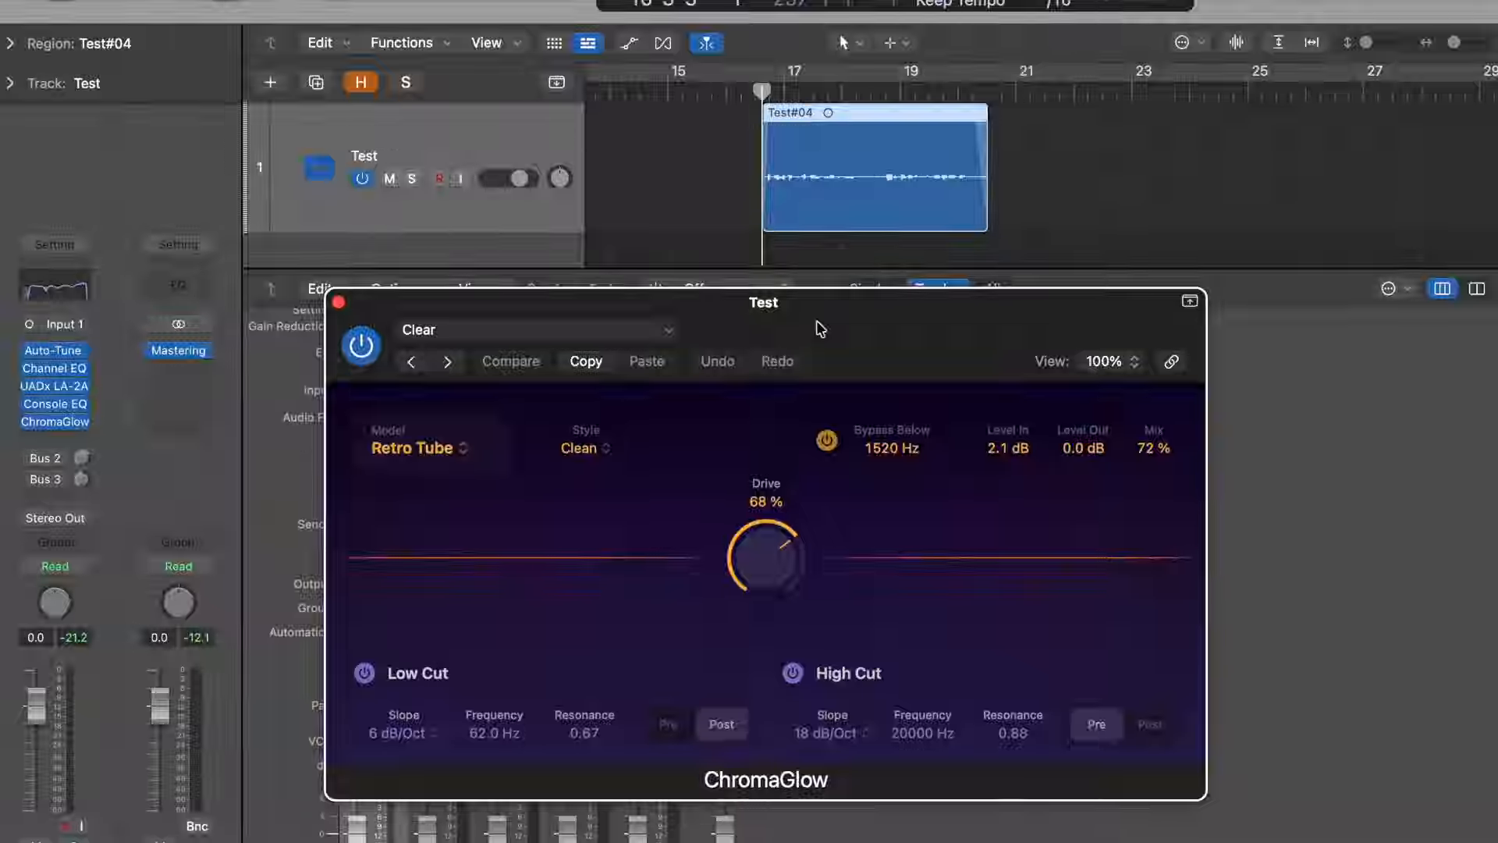
Audition the Test#04 region through the full effects chain, ending with the playhead back at its start and ChromaGlow closed.
key("space")
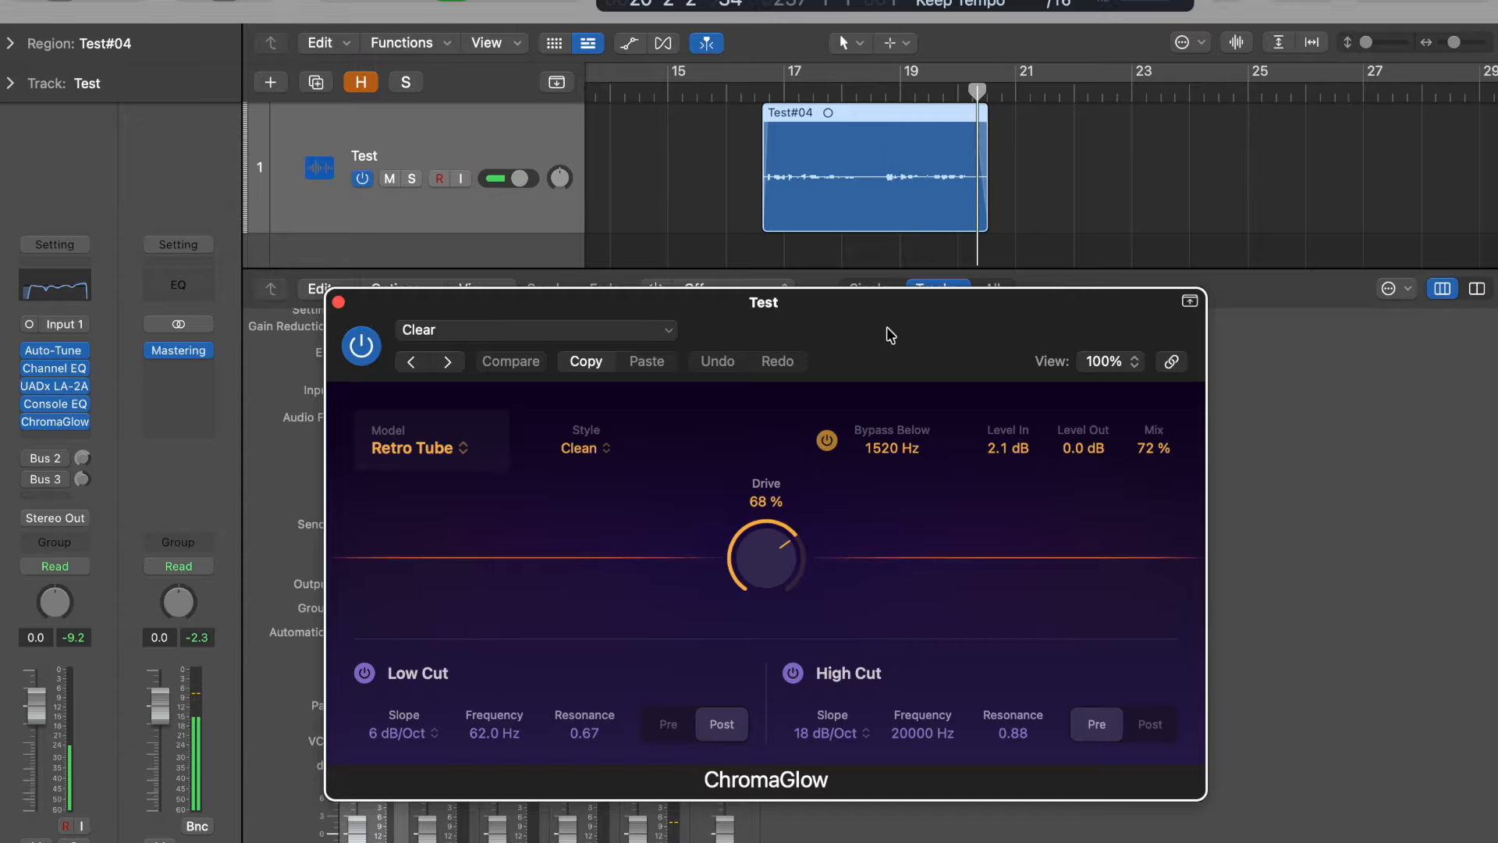
left_click(756, 100)
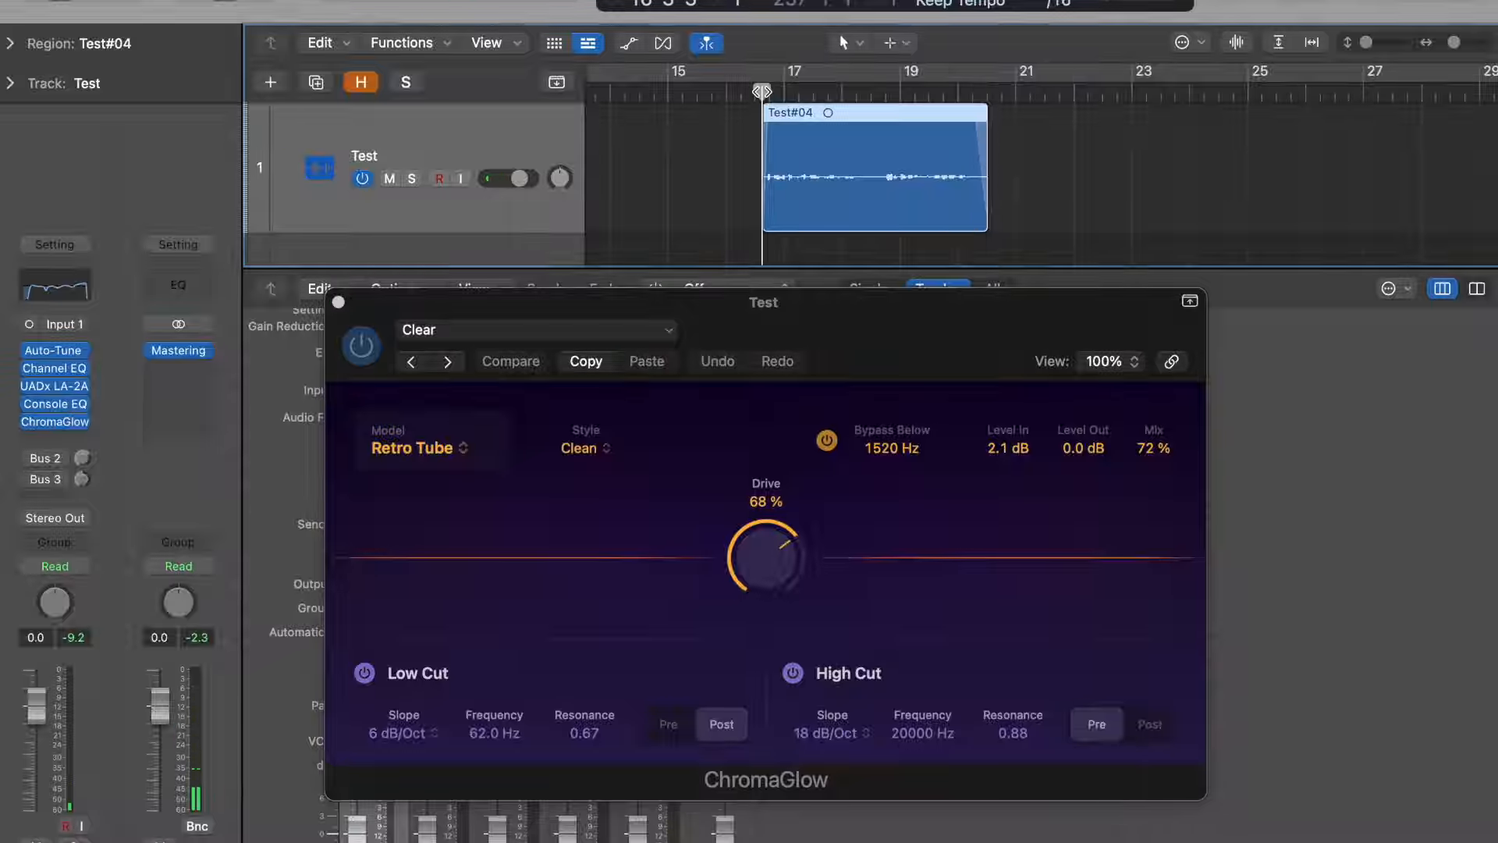
left_click(337, 303)
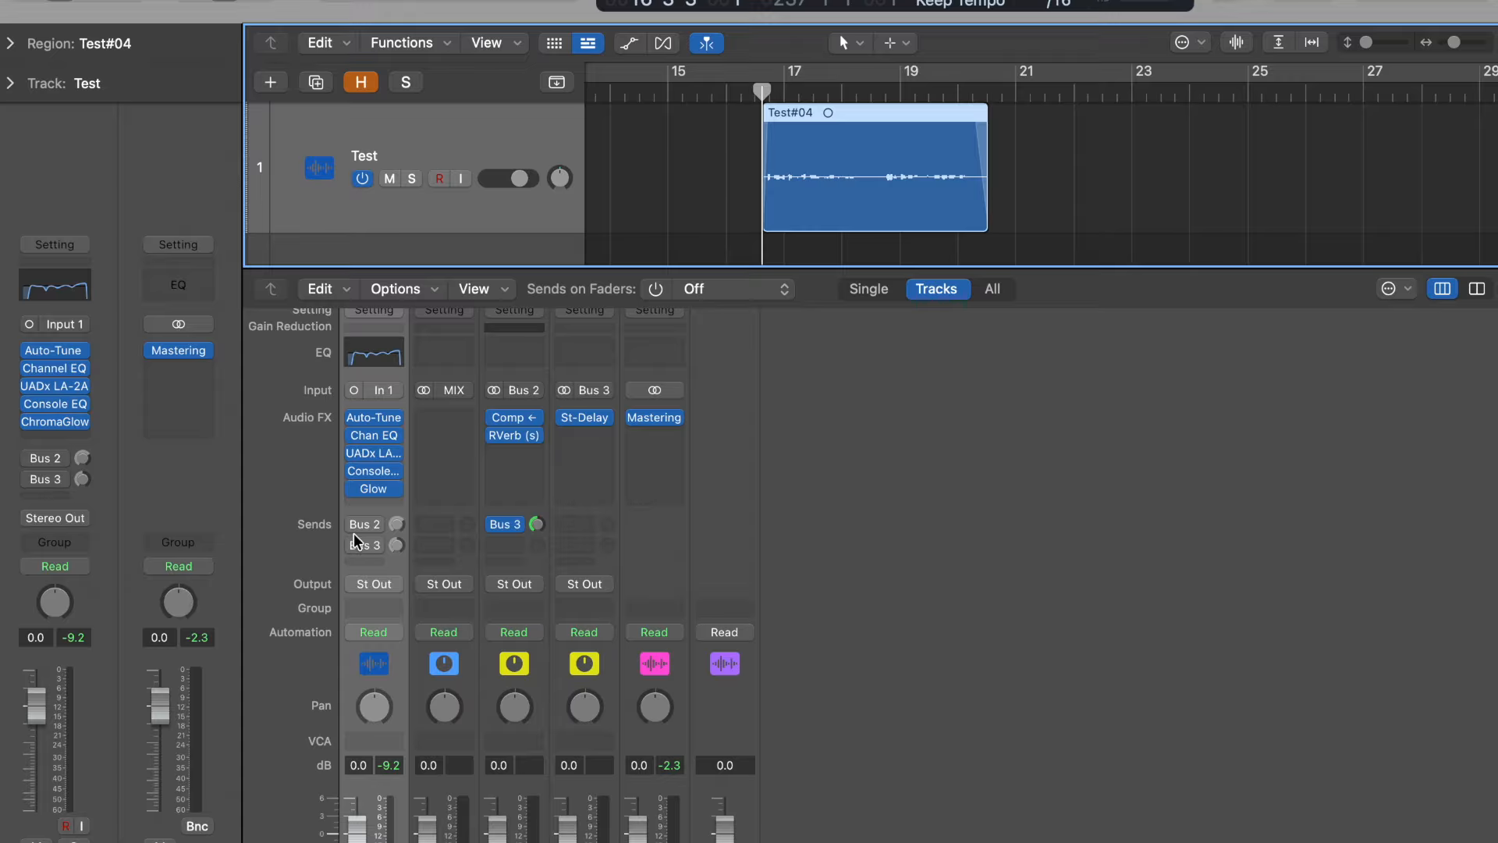
Look over the effects, sends, outputs and faders of the mixer's channel strips.
scroll(610, 647, "down", 4)
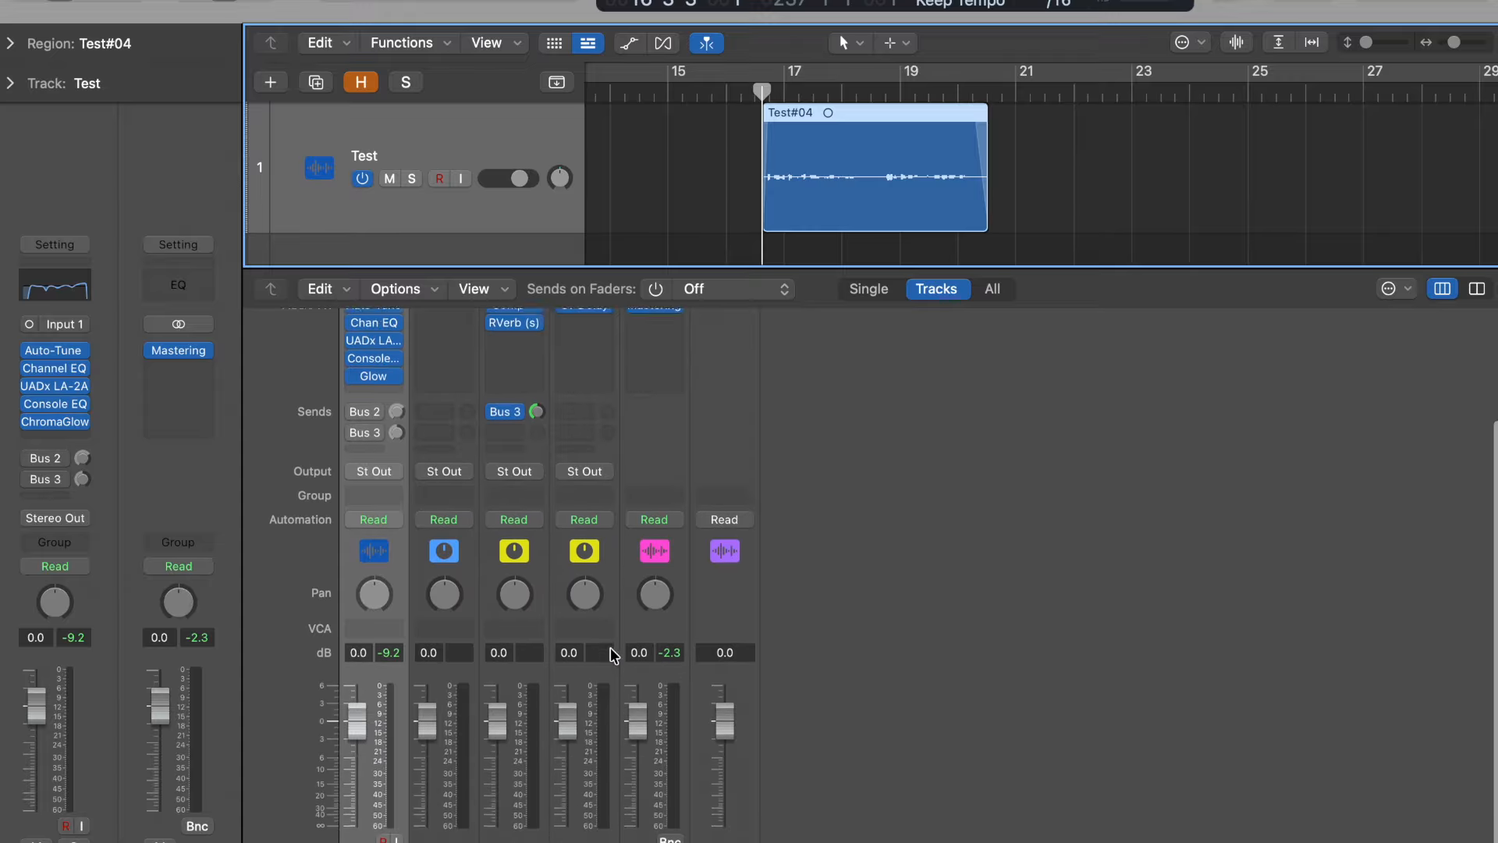
scroll(610, 648, "up", 4)
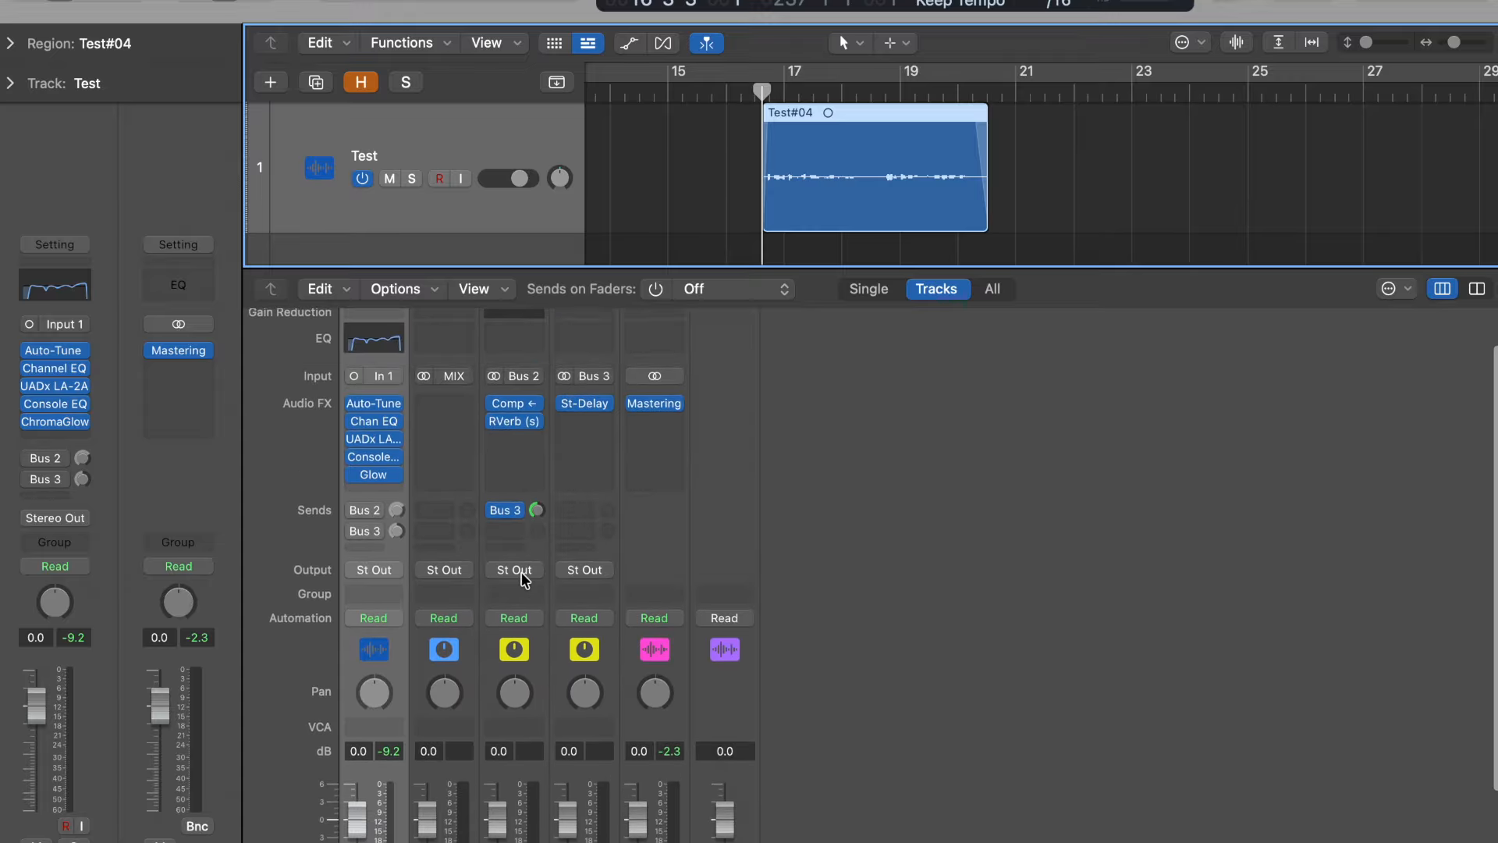
scroll(923, 621, "down", 5)
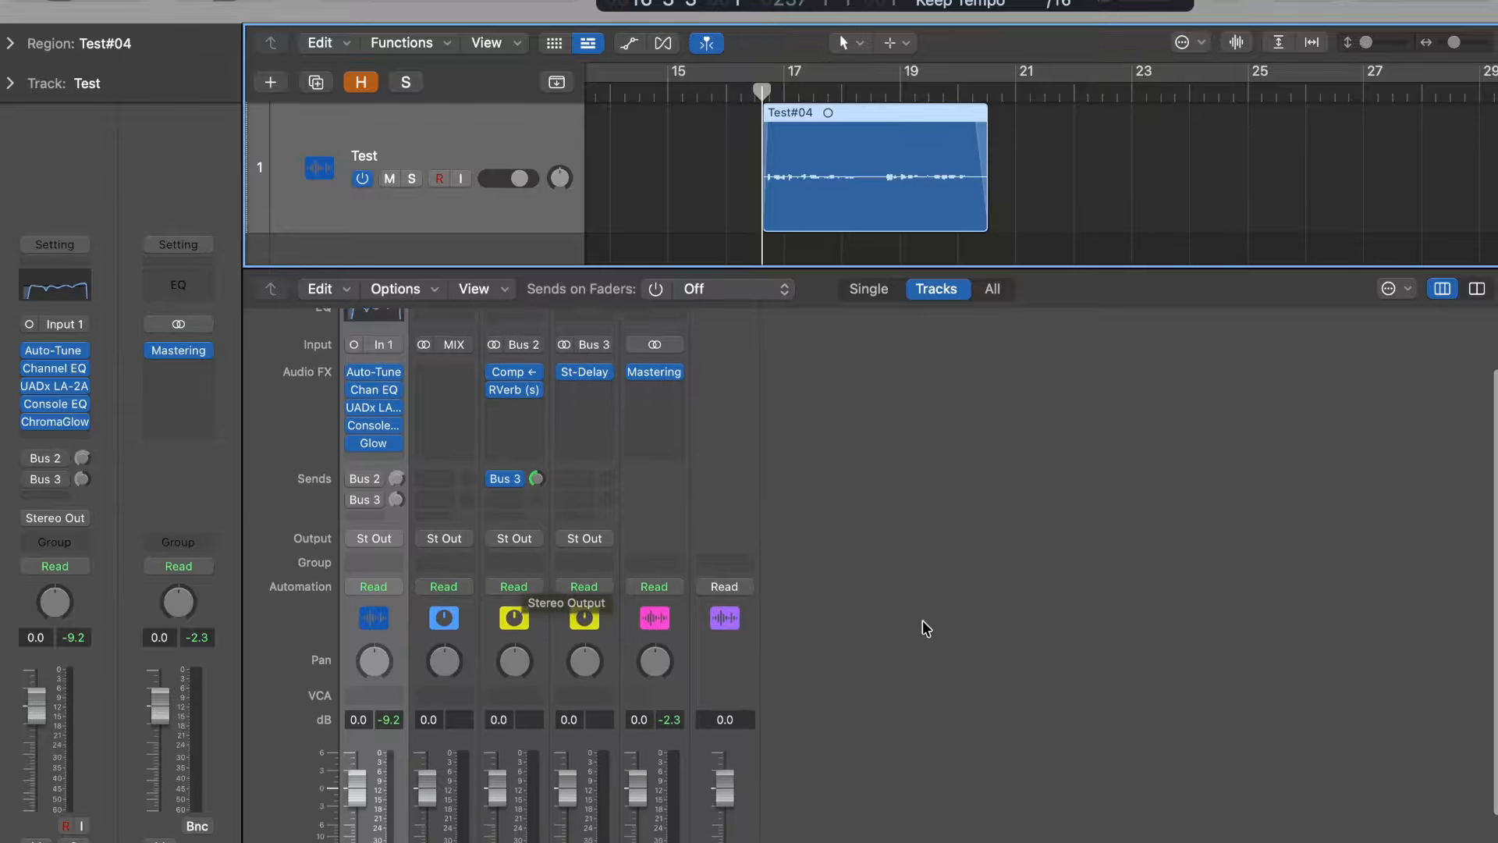
scroll(922, 621, "up", 1)
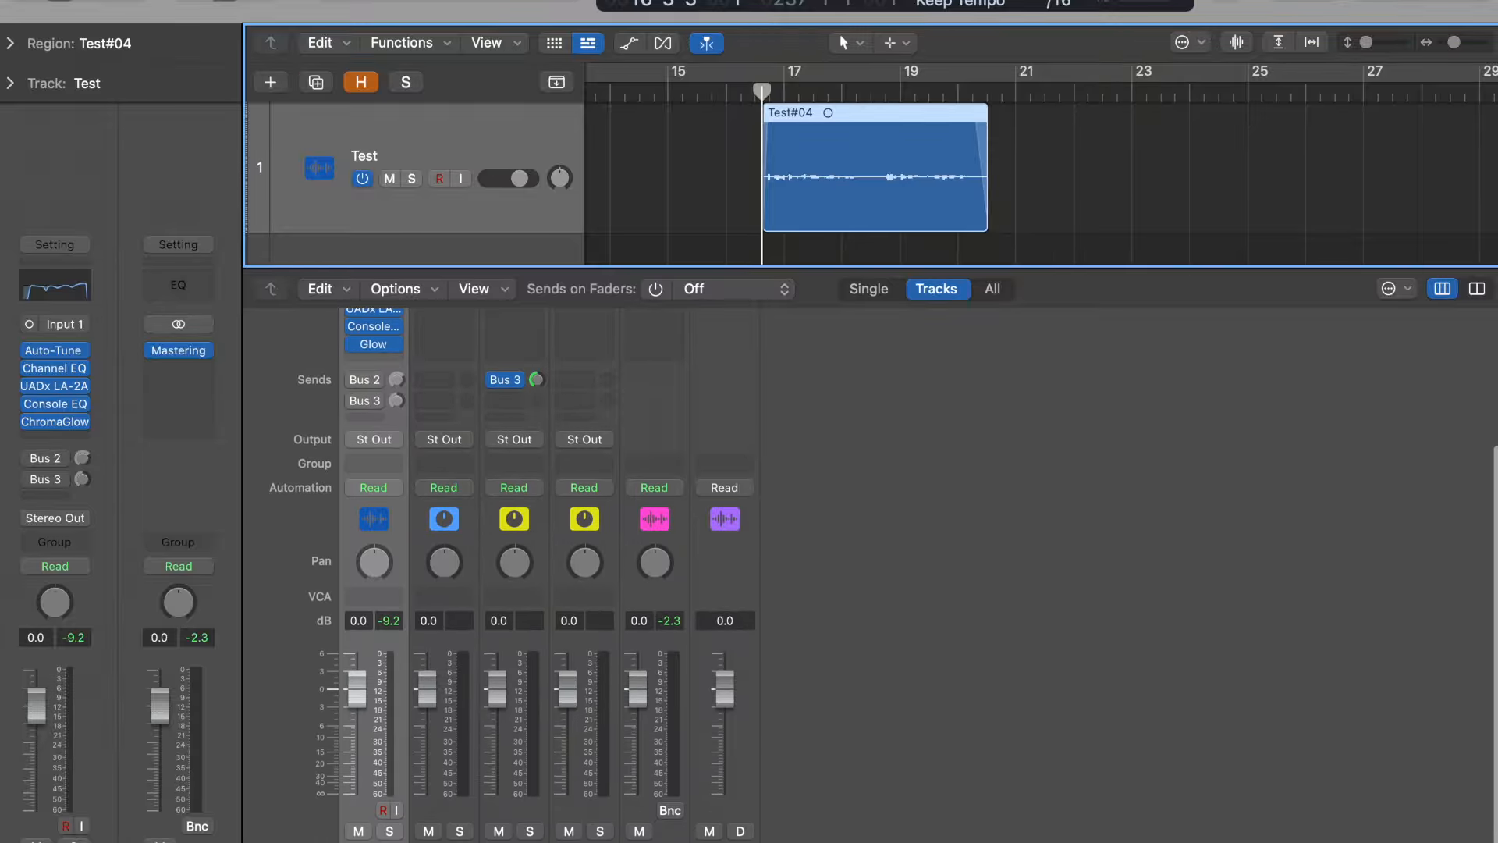
scroll(685, 738, "up", 4)
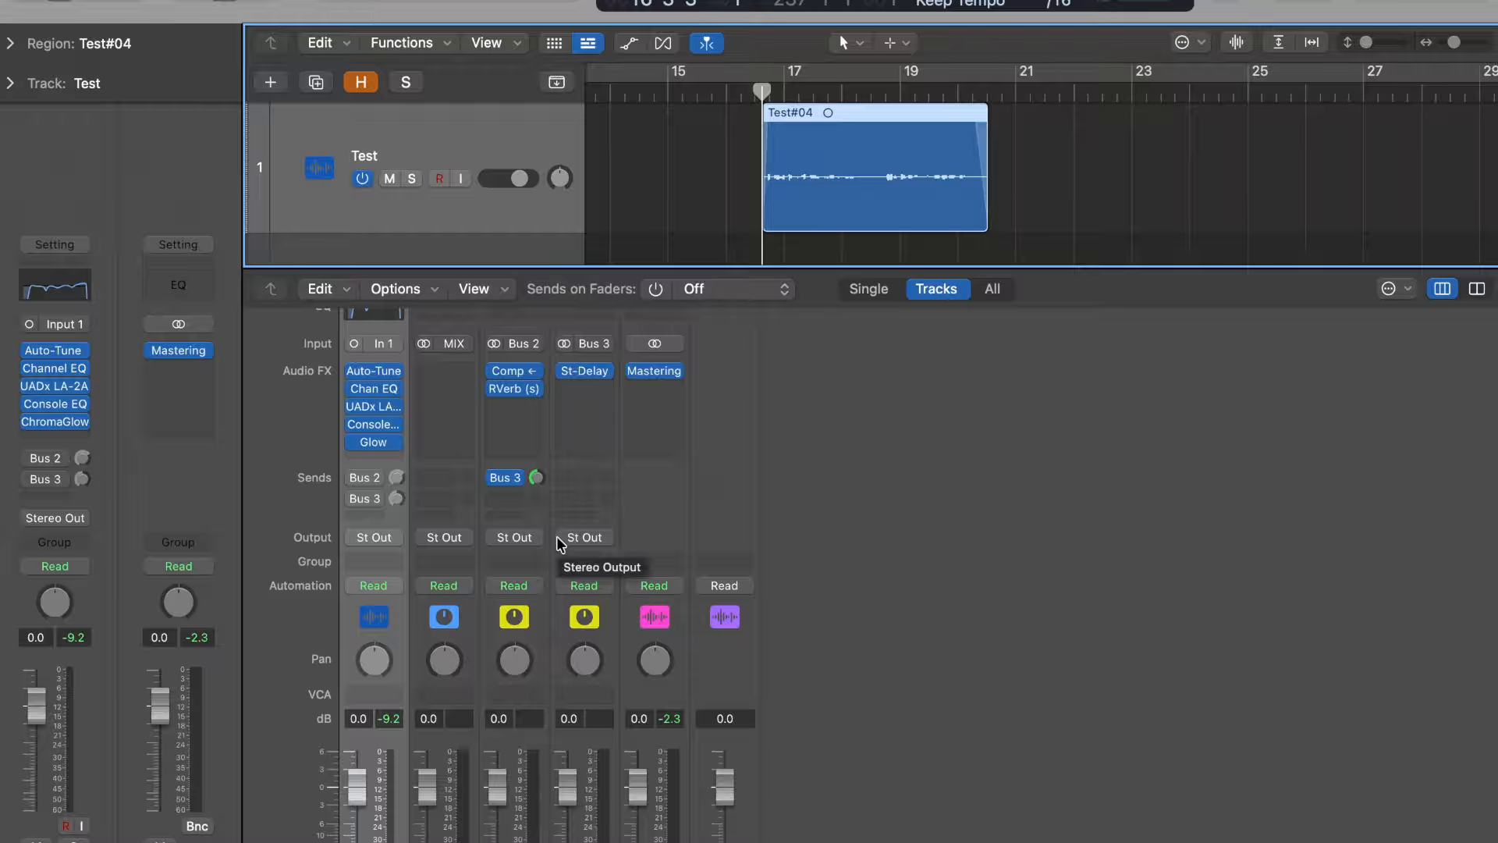
scroll(559, 544, "down", 4)
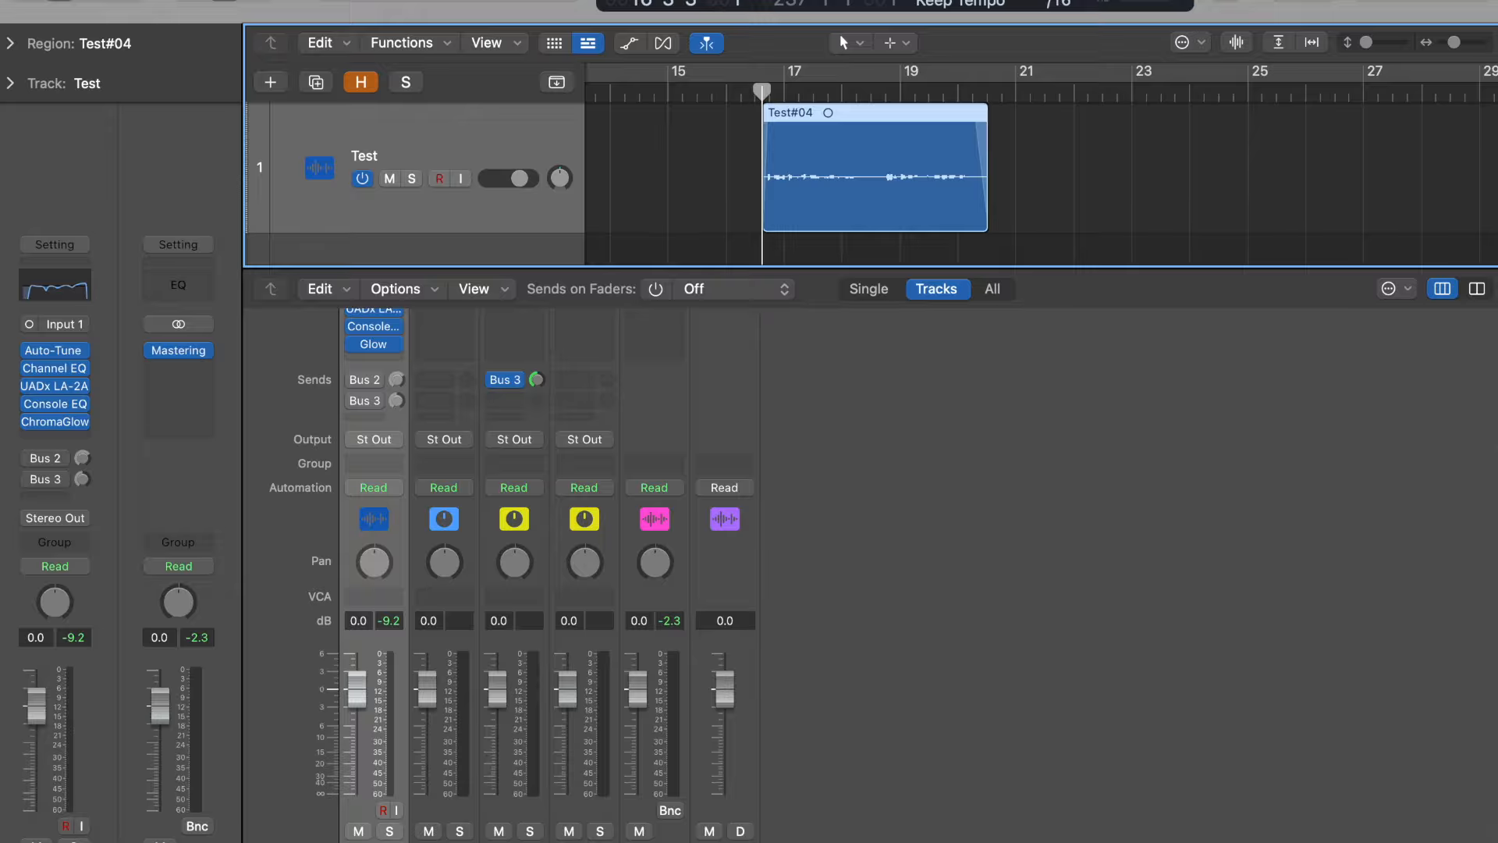
Select the Bus 2 return channel and examine its effects and routing alongside the Bus 3 delay channel.
left_click(527, 841)
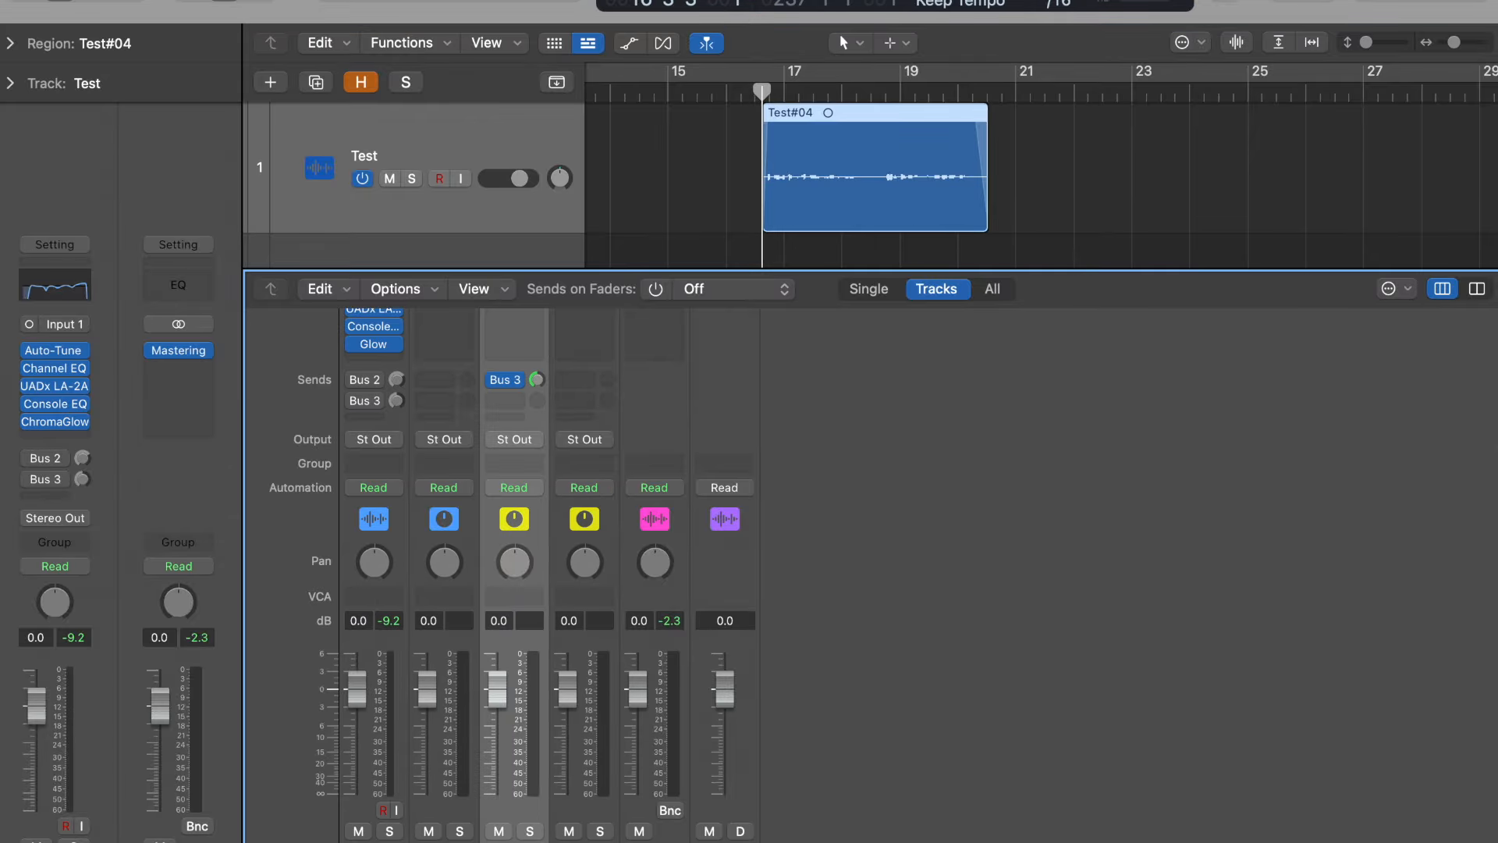
left_click(585, 842)
left_click(526, 839)
scroll(531, 820, "up", 5)
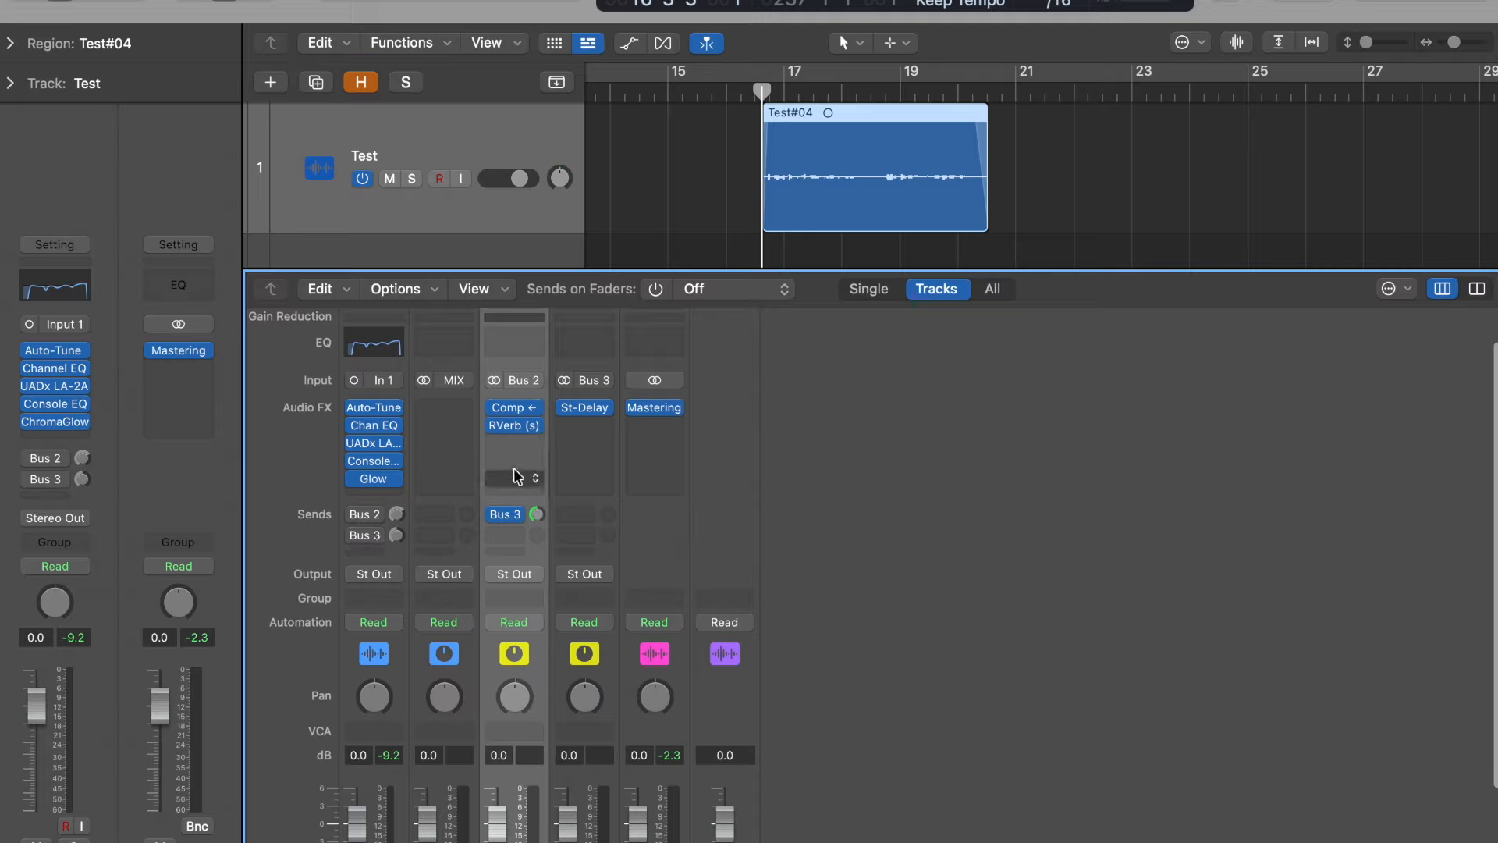
scroll(521, 593, "down", 5)
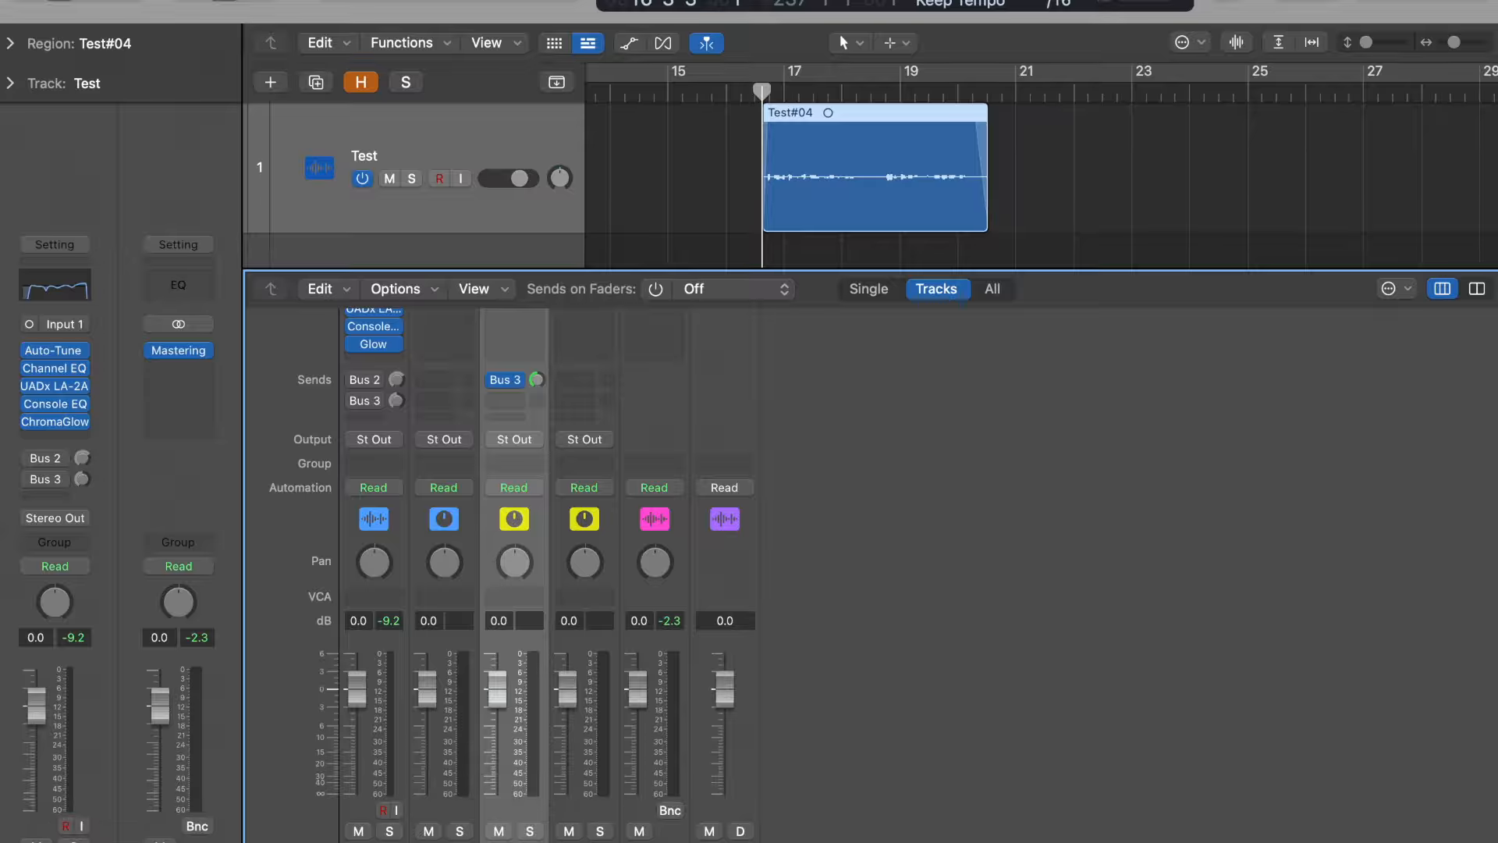
scroll(593, 737, "up", 6)
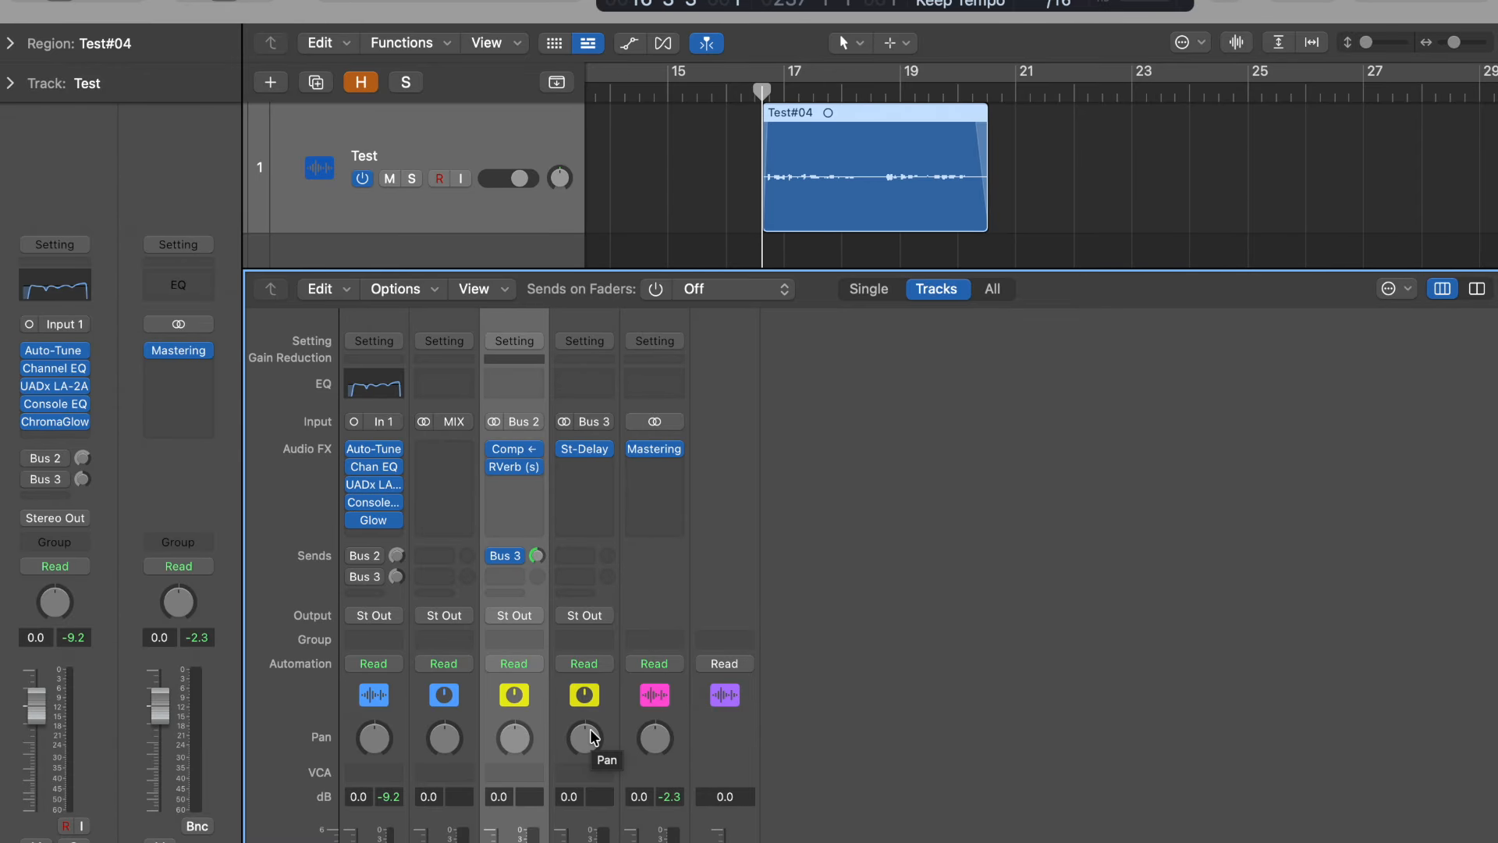
scroll(593, 736, "down", 6)
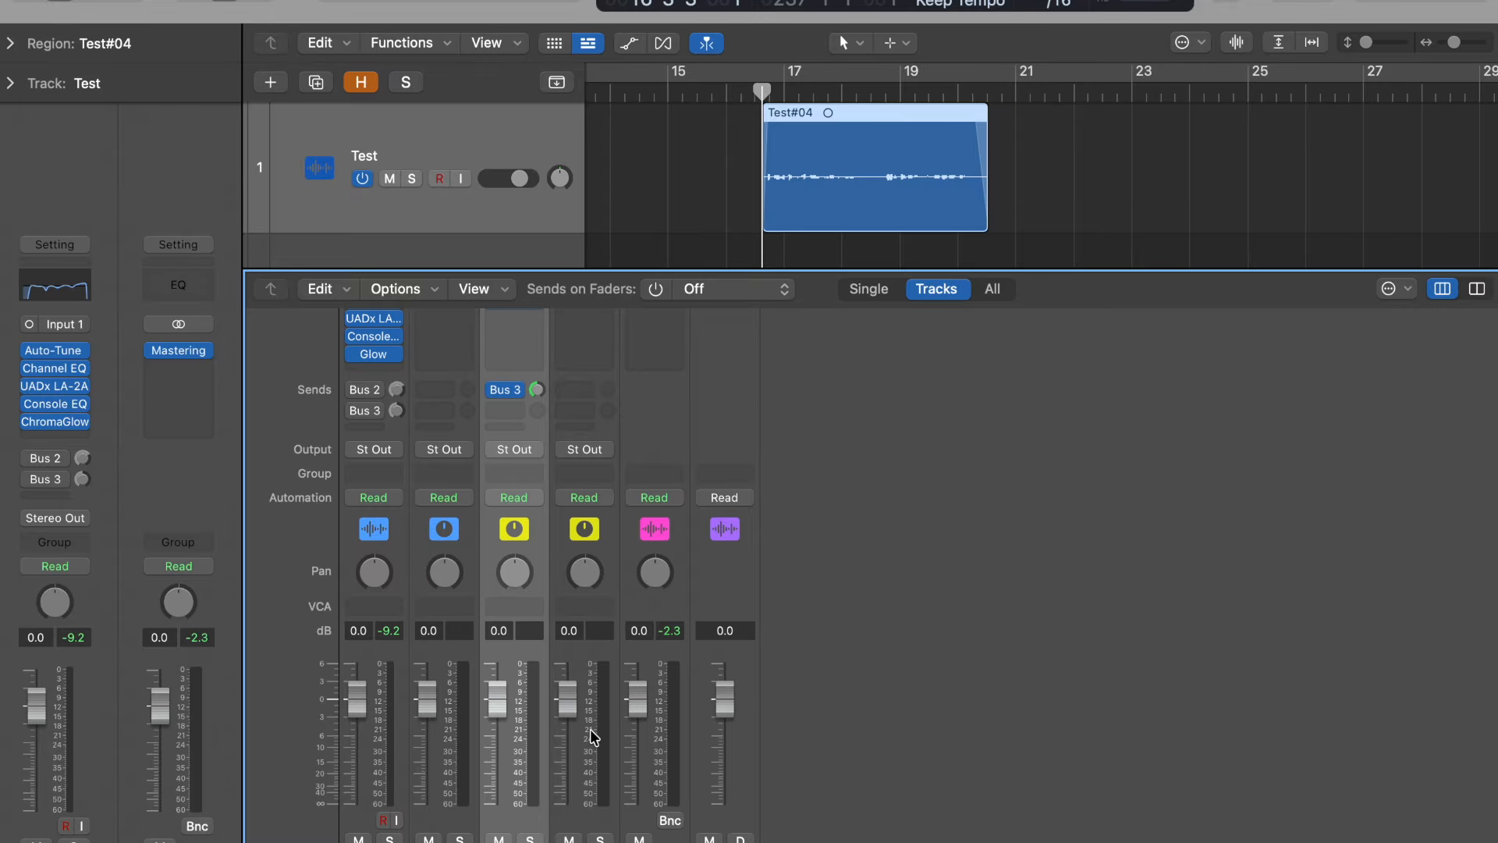
scroll(495, 686, "up", 5)
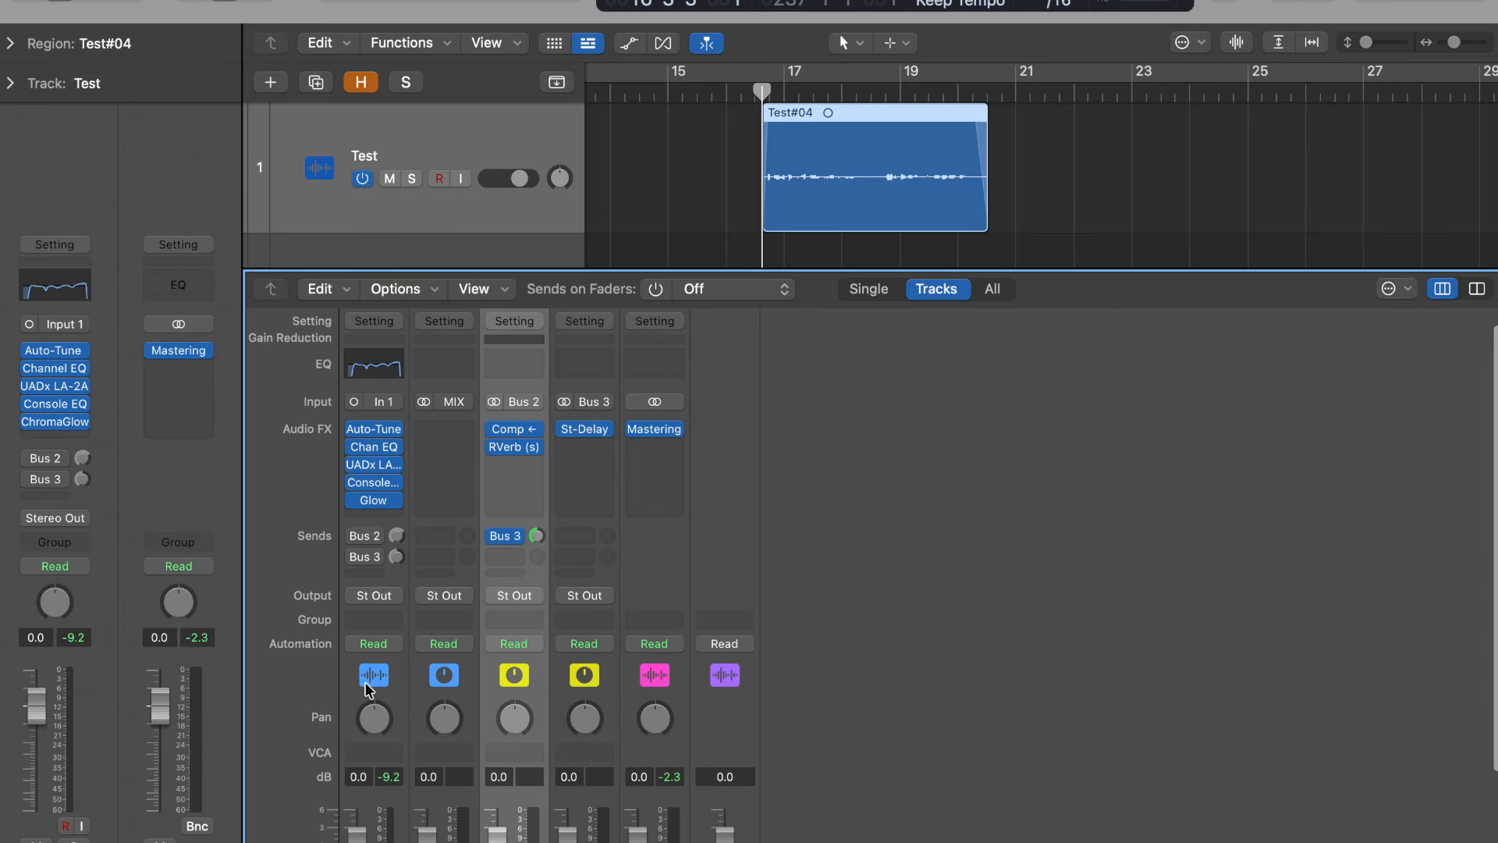
scroll(368, 687, "down", 6)
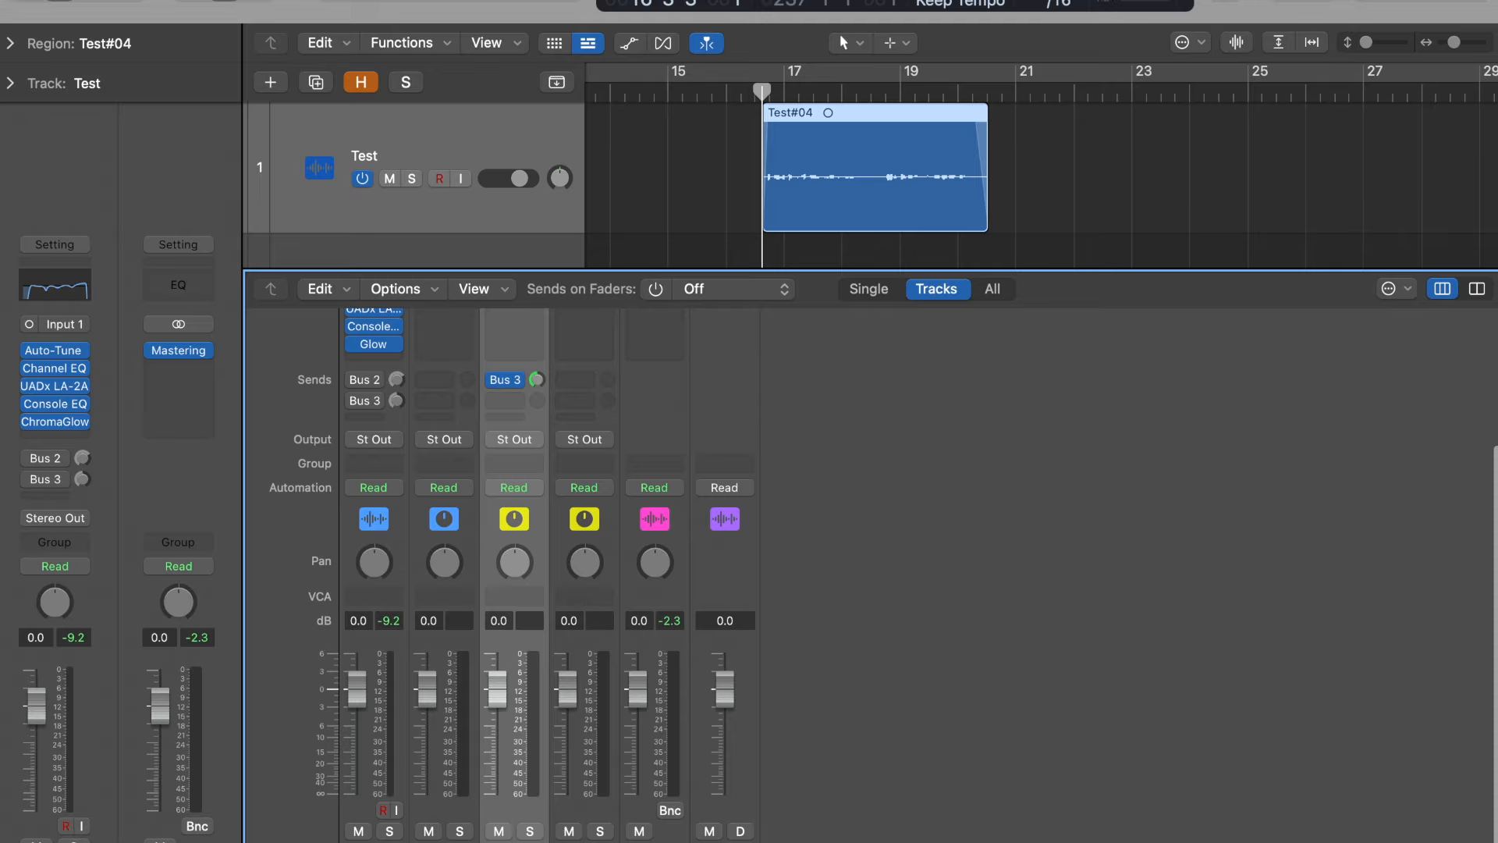
Enable the Bus 2 send on the Test track's channel strip.
scroll(520, 664, "up", 7)
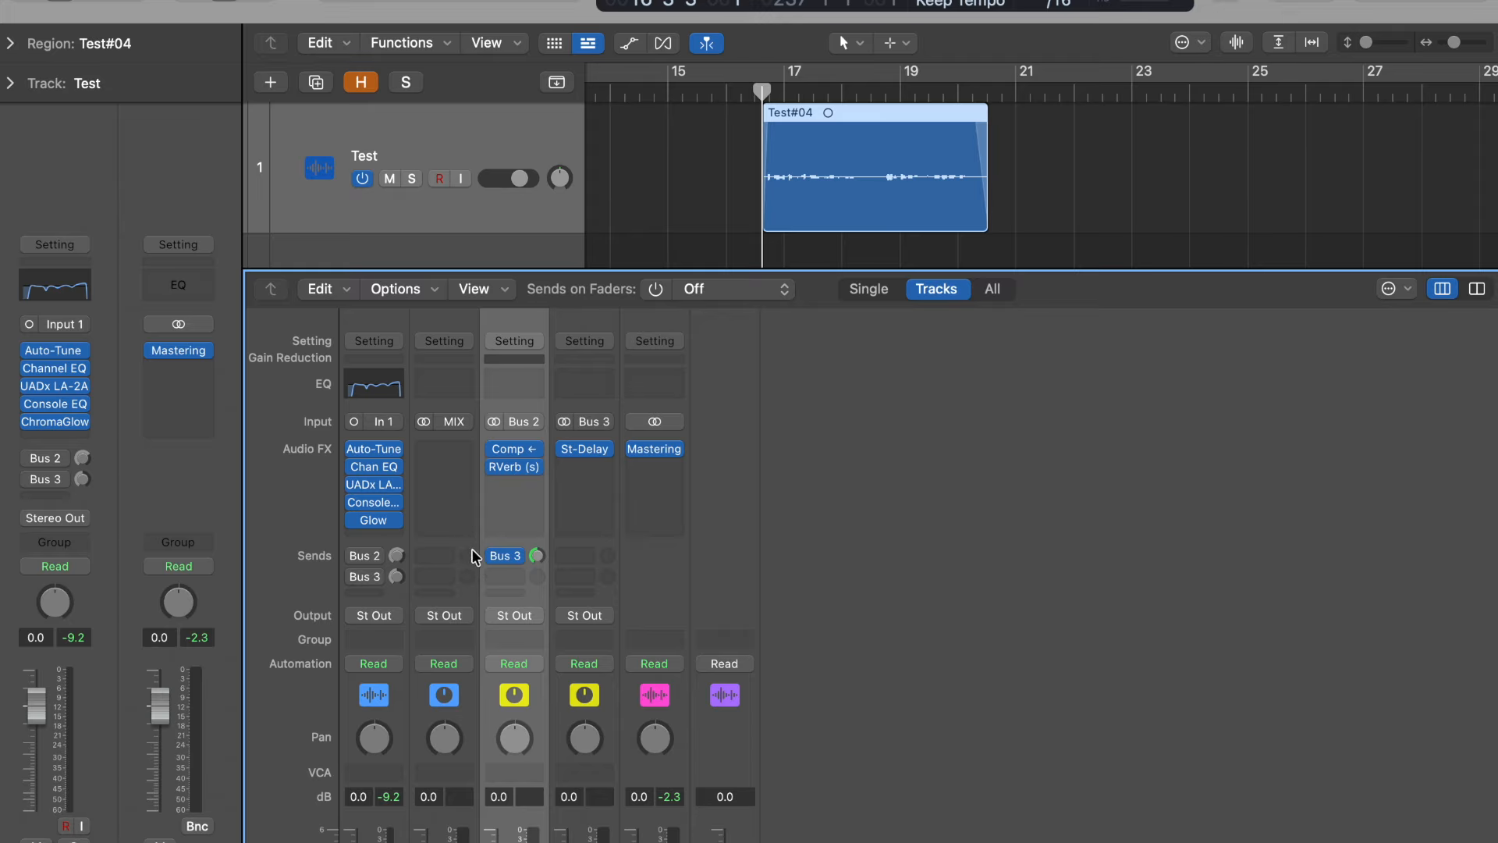
left_click(355, 556)
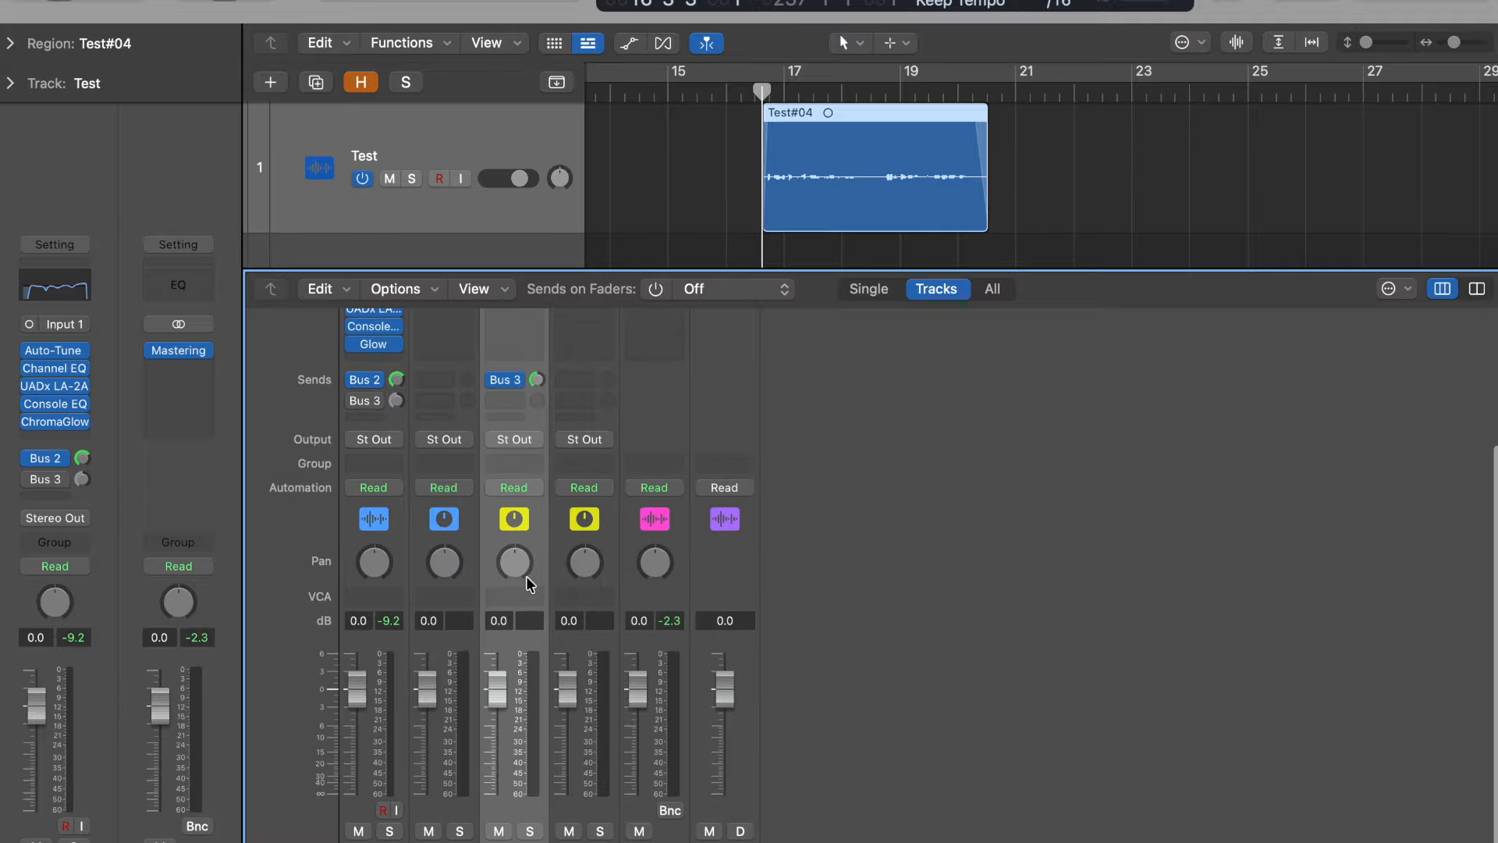
Examine the compressor on the Bus 2 return channel, keeping its side chain source on Test (Audio 1), and close it.
scroll(526, 730, "up", 5)
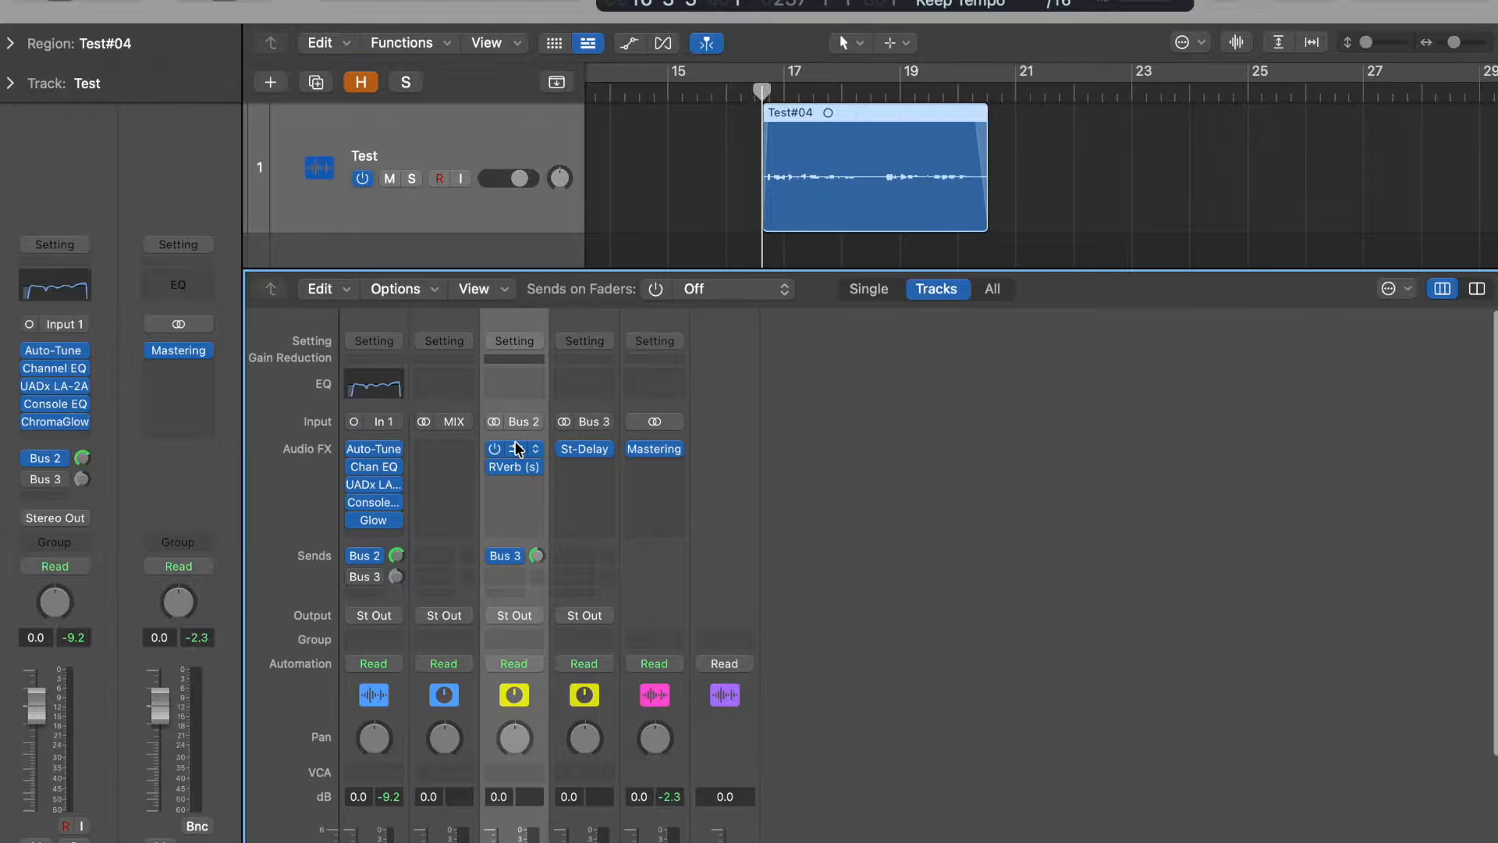
left_click(520, 466)
left_click(1187, 274)
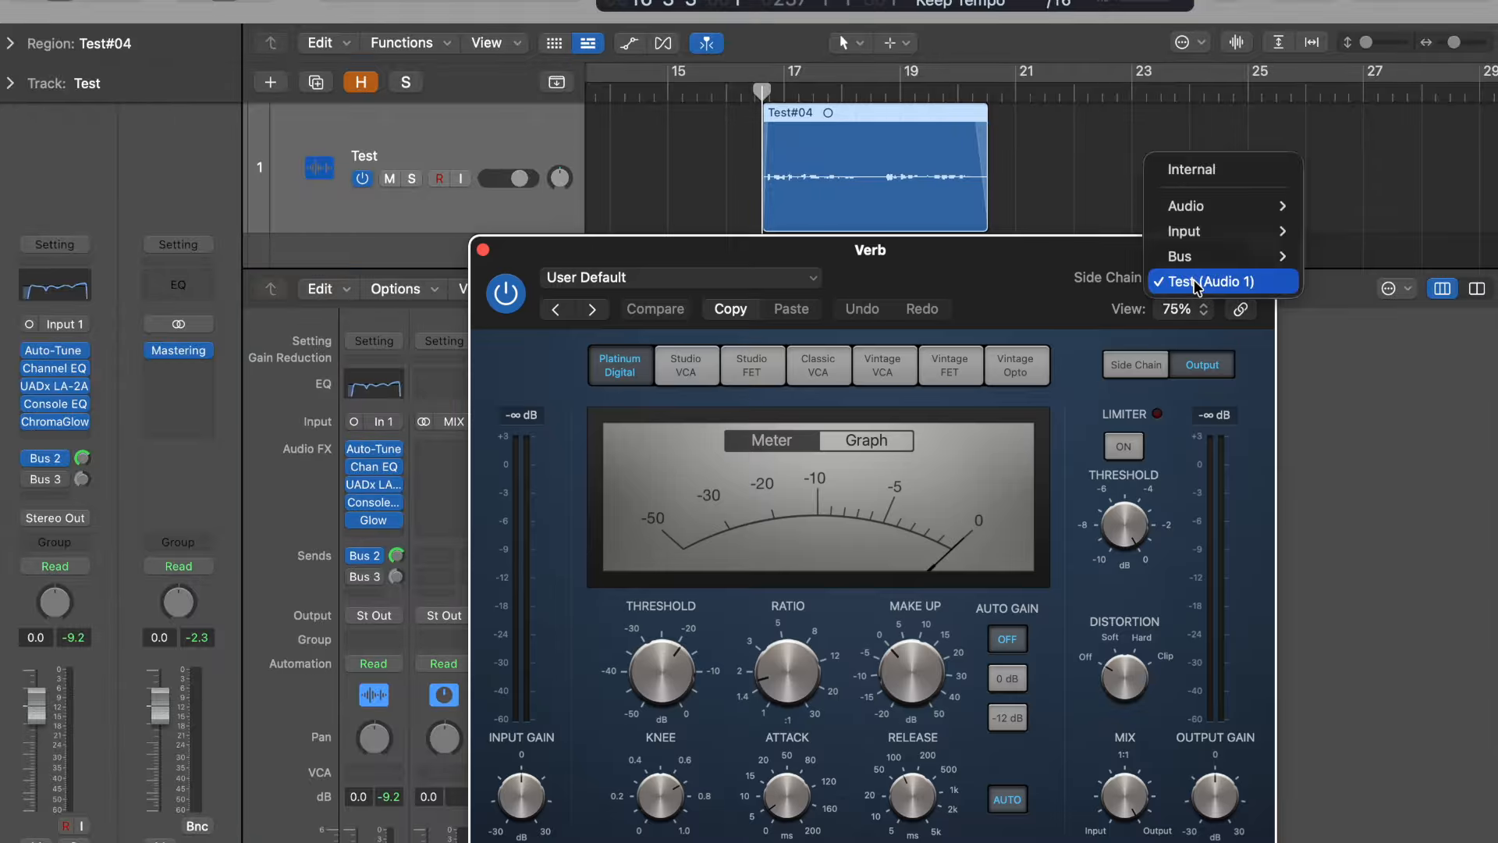
left_click(1199, 285)
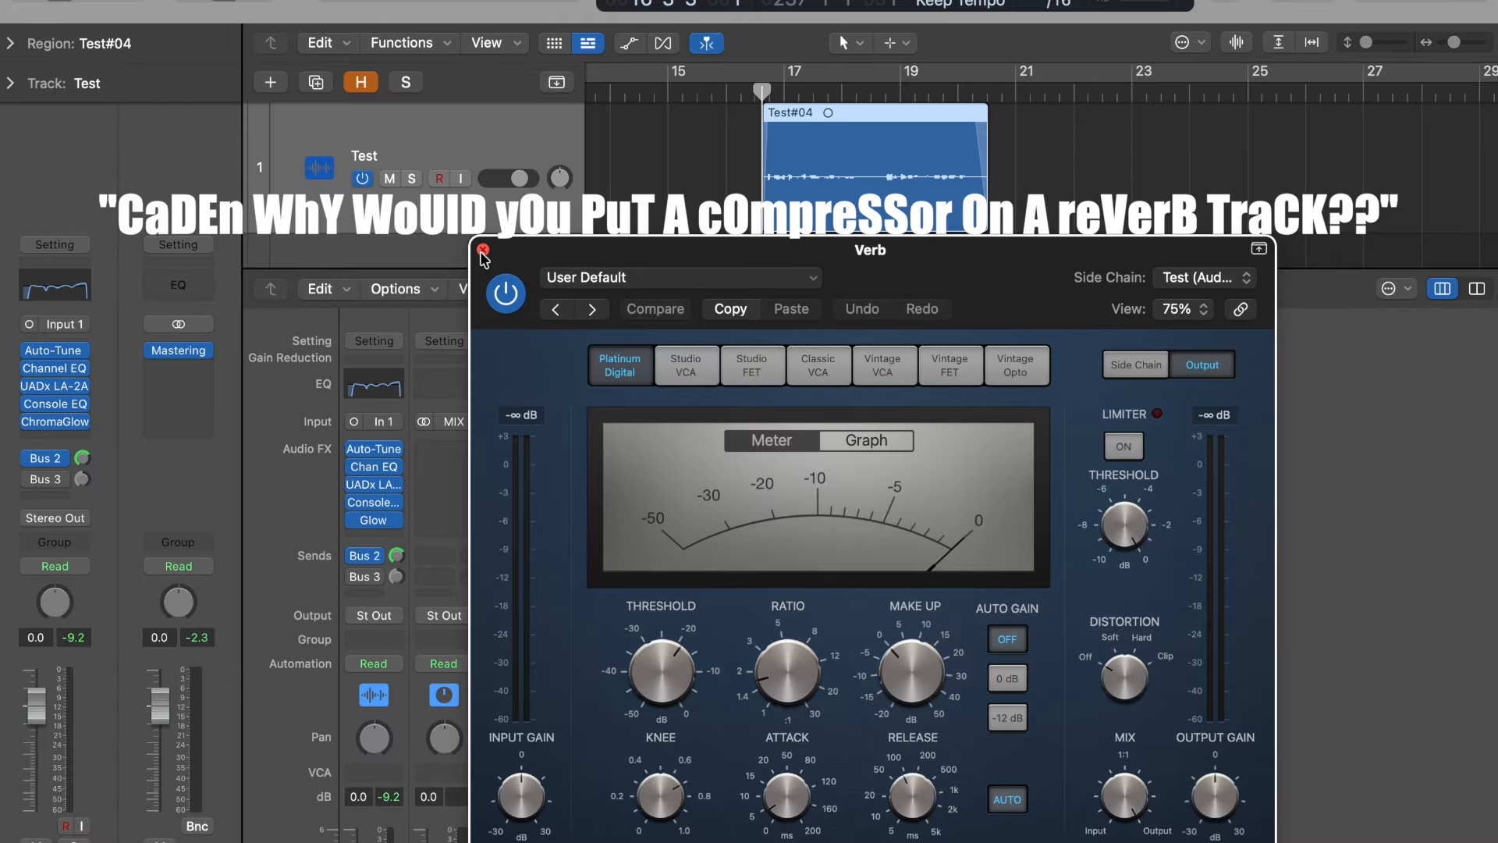
left_click_drag(569, 247, 825, 248)
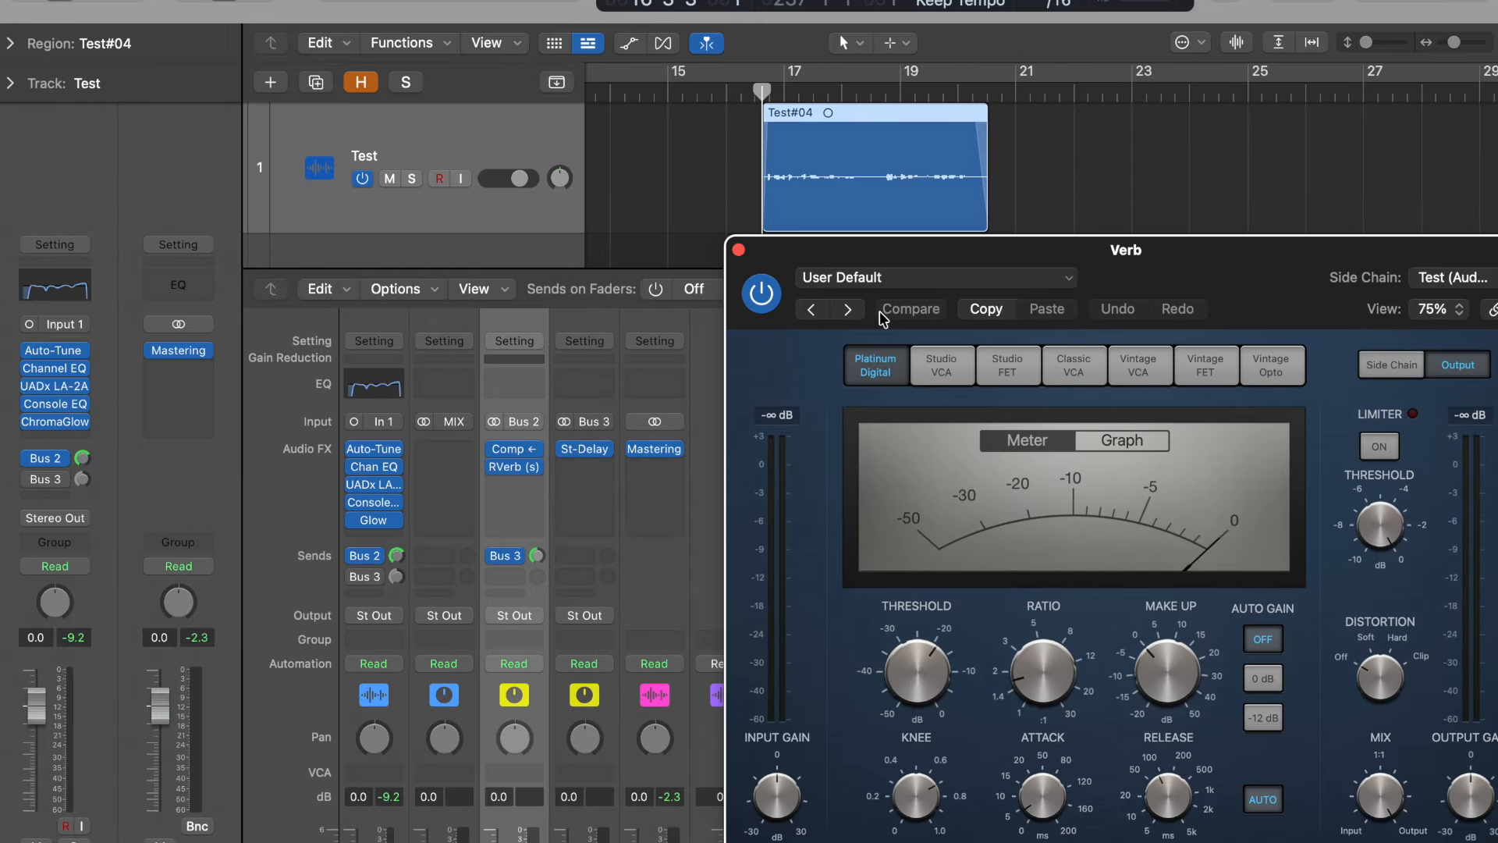
left_click_drag(1154, 268, 1041, 267)
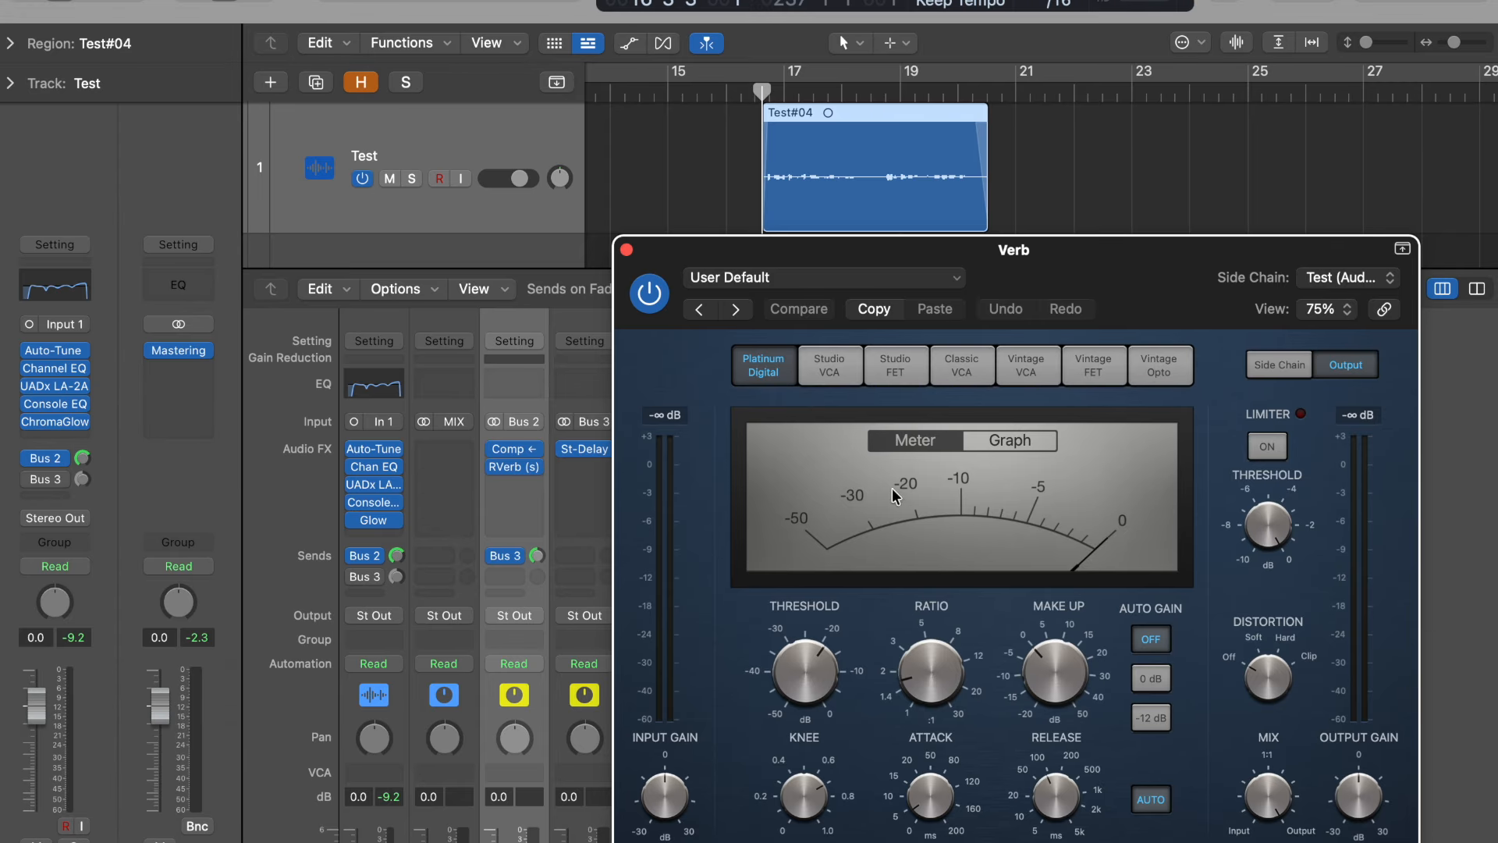
left_click(627, 250)
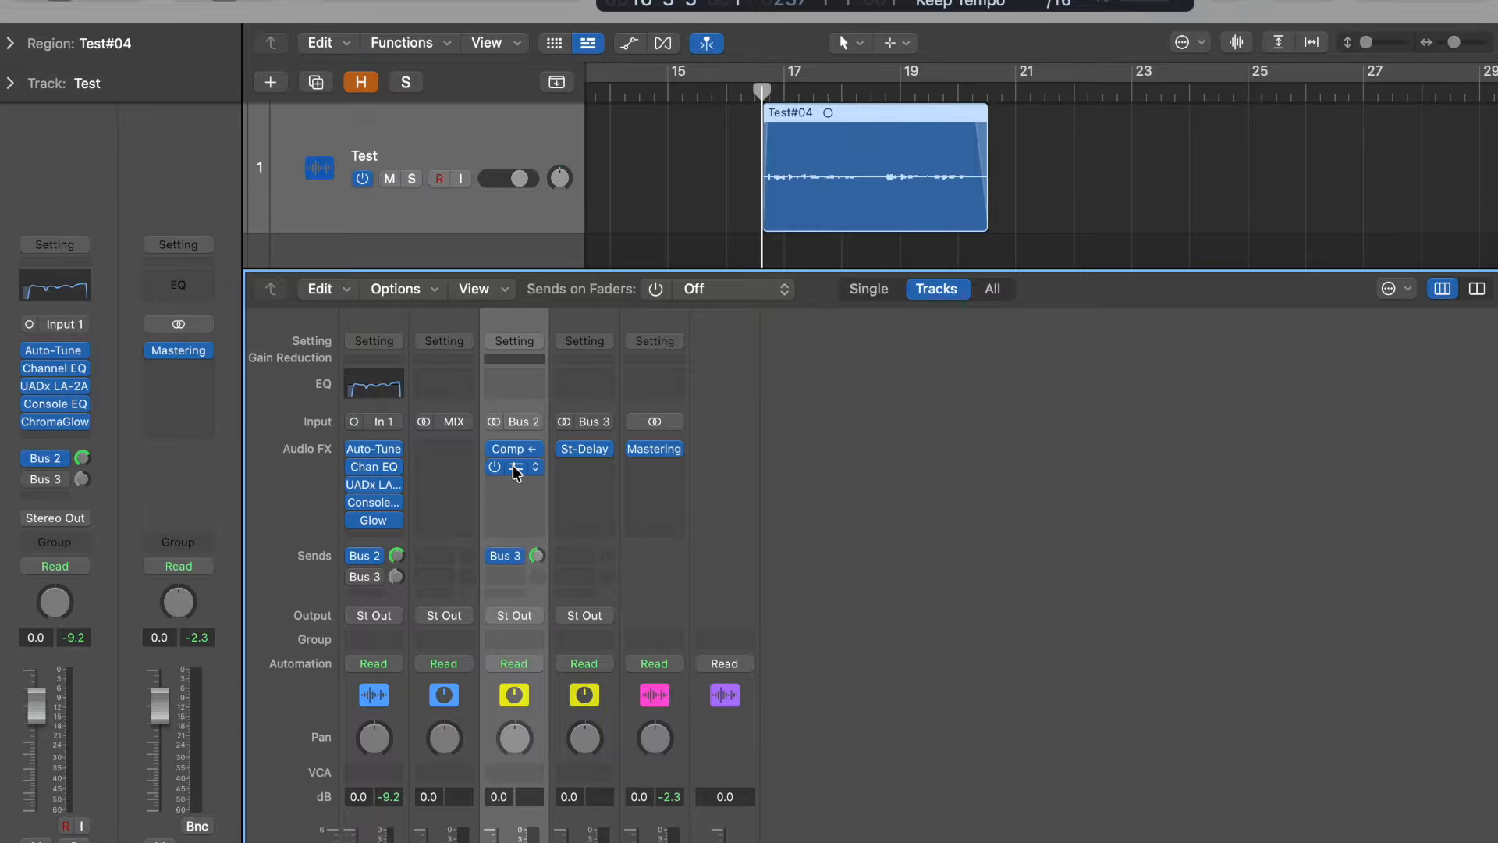
Examine RVerb's Hot Plate settings on the Bus 2 return channel, close it and audition the Test#04 region with the reverb.
left_click(513, 466)
left_click_drag(892, 297, 816, 229)
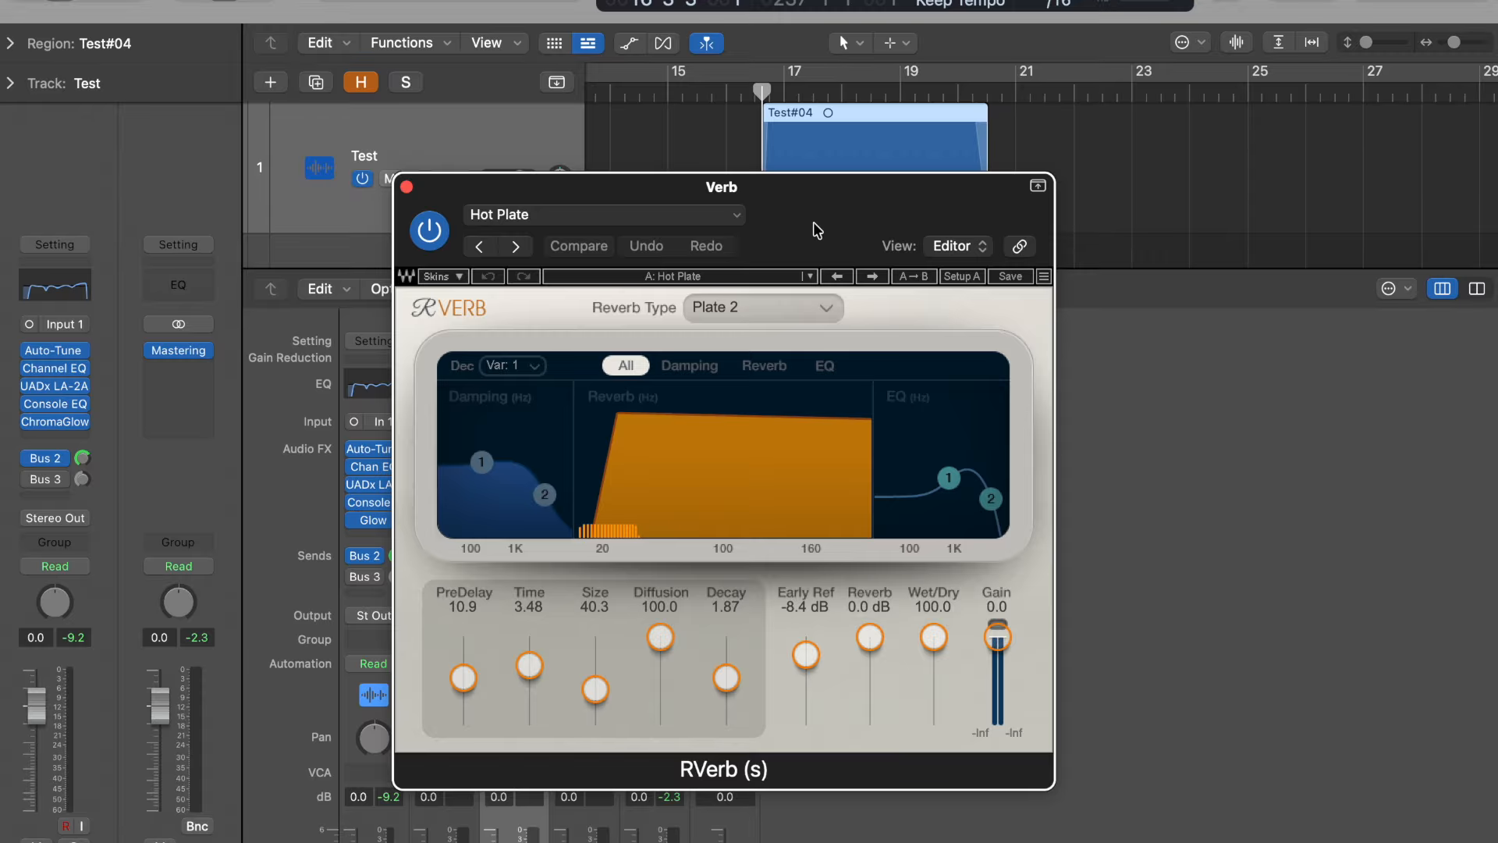
left_click_drag(813, 224, 908, 235)
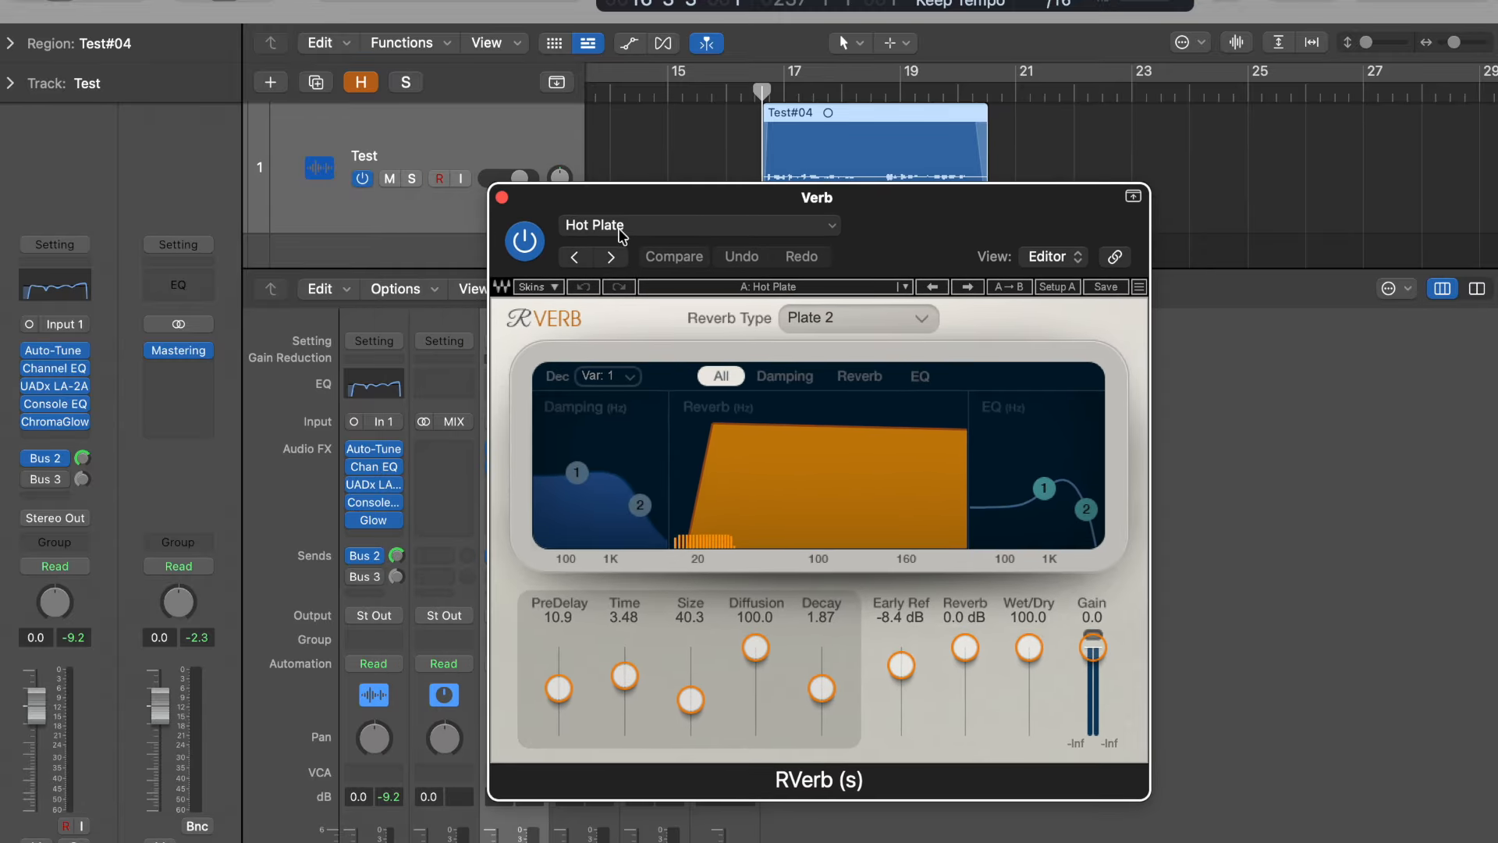
left_click(502, 197)
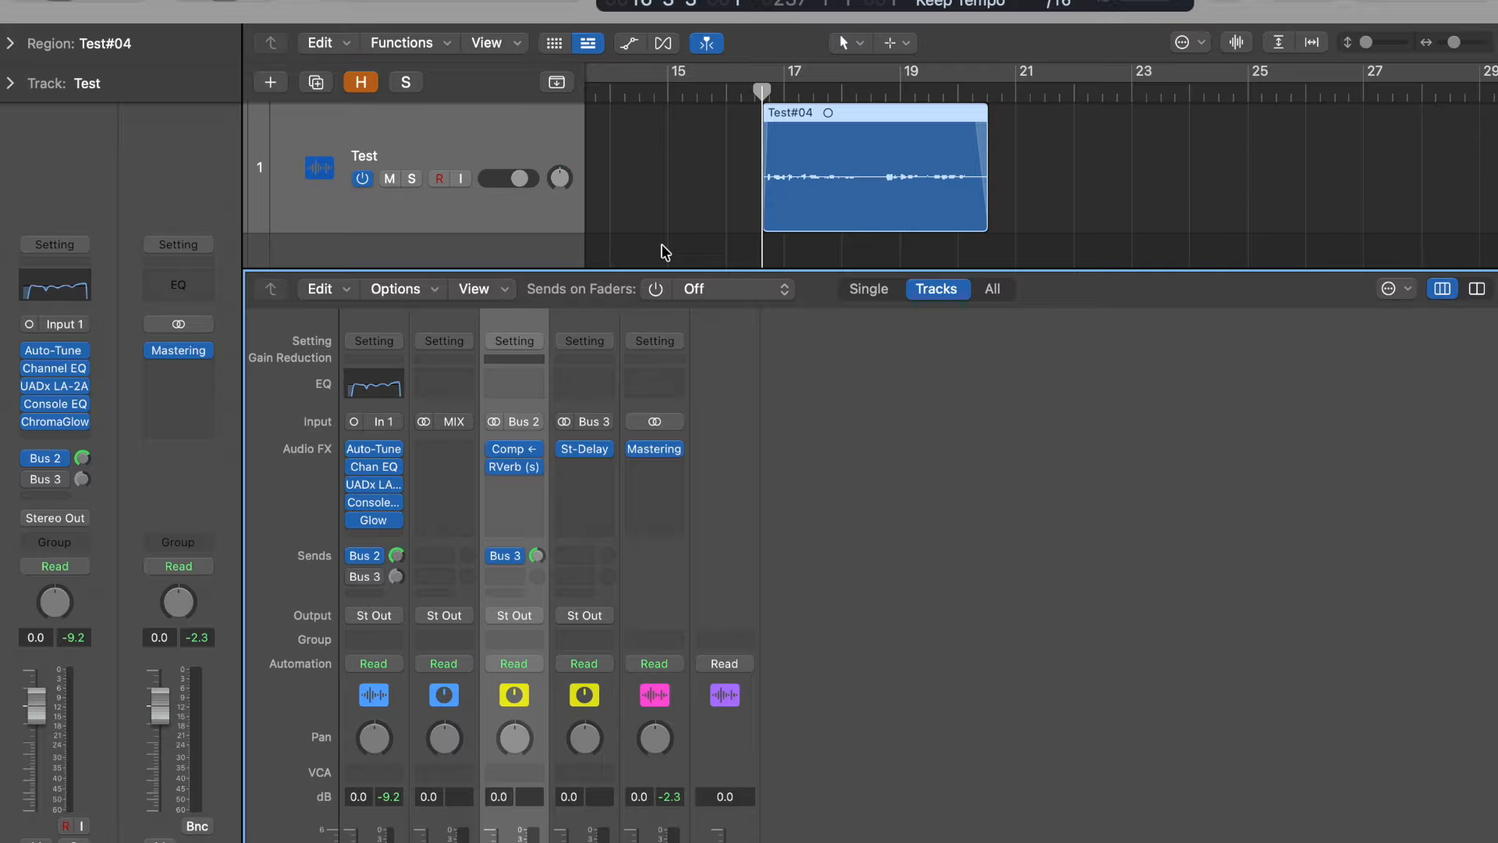
key("space")
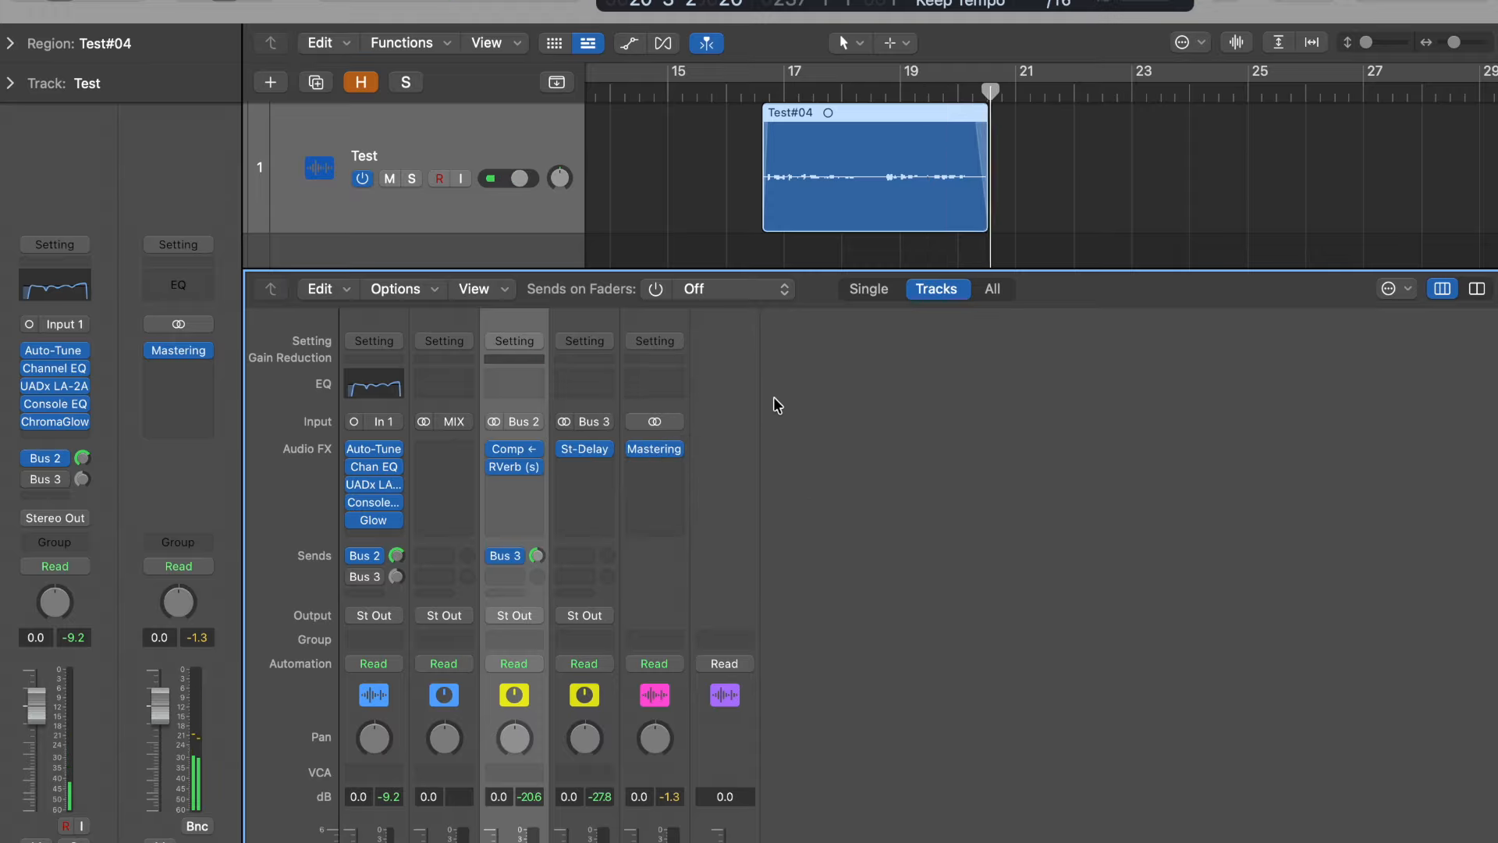
Enable the Test track's Bus 3 send and select the Bus 3 return channel.
scroll(568, 605, "down", 5)
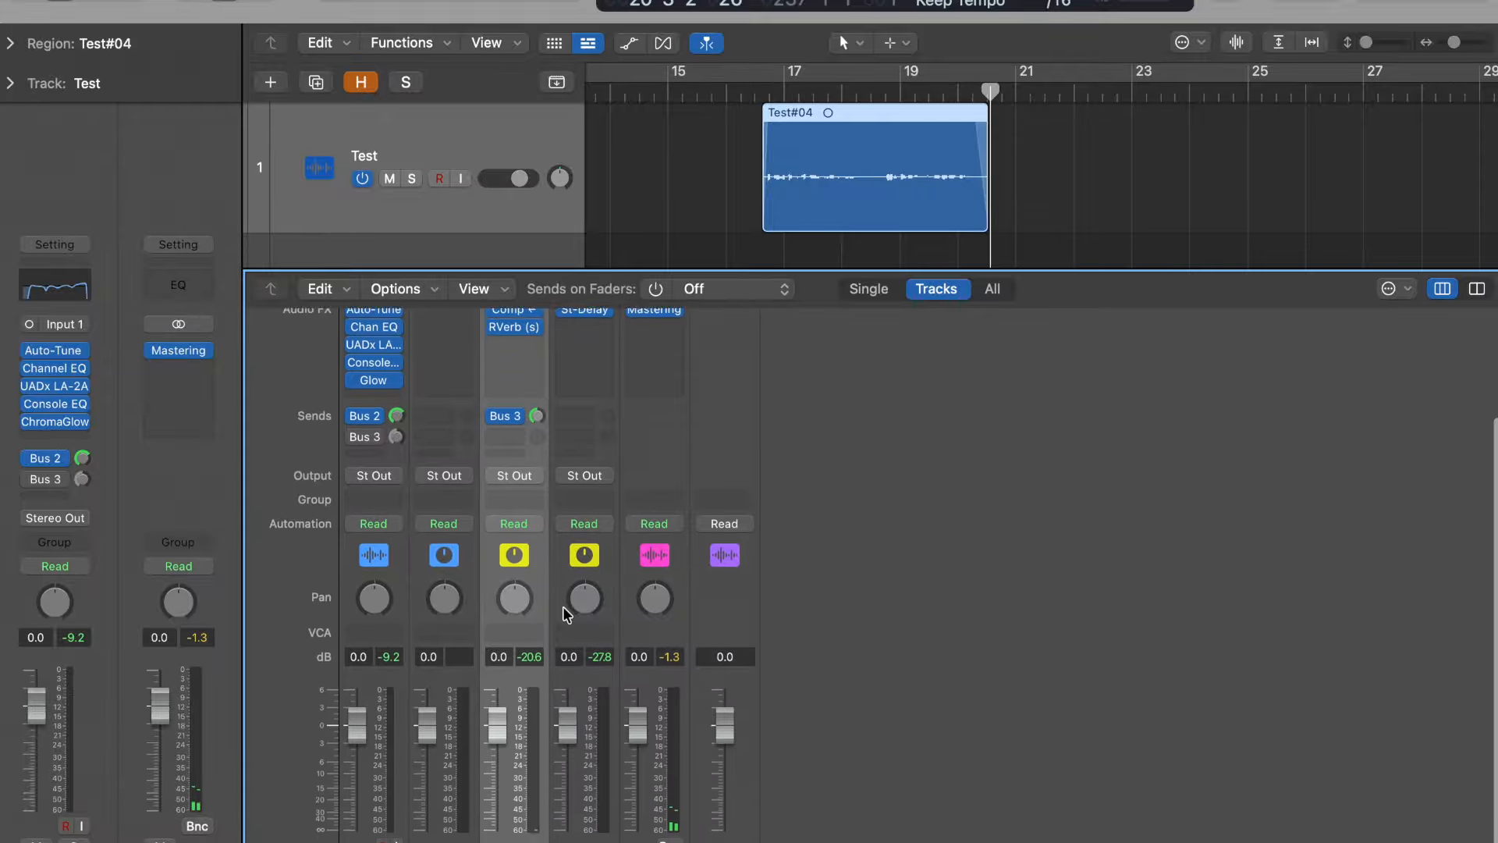
left_click(354, 416)
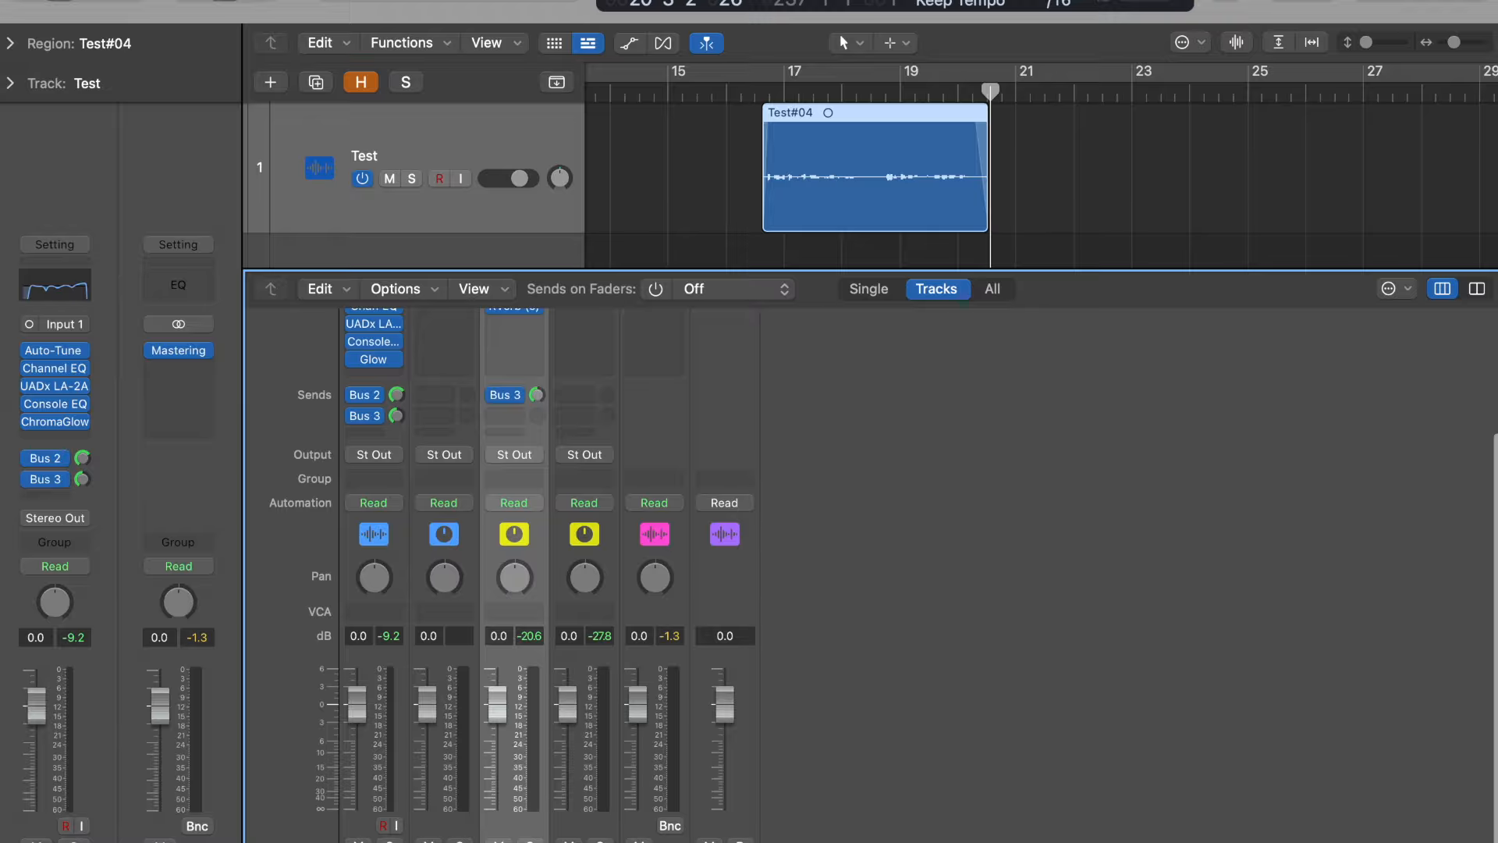
scroll(611, 718, "up", 5)
left_click(611, 718)
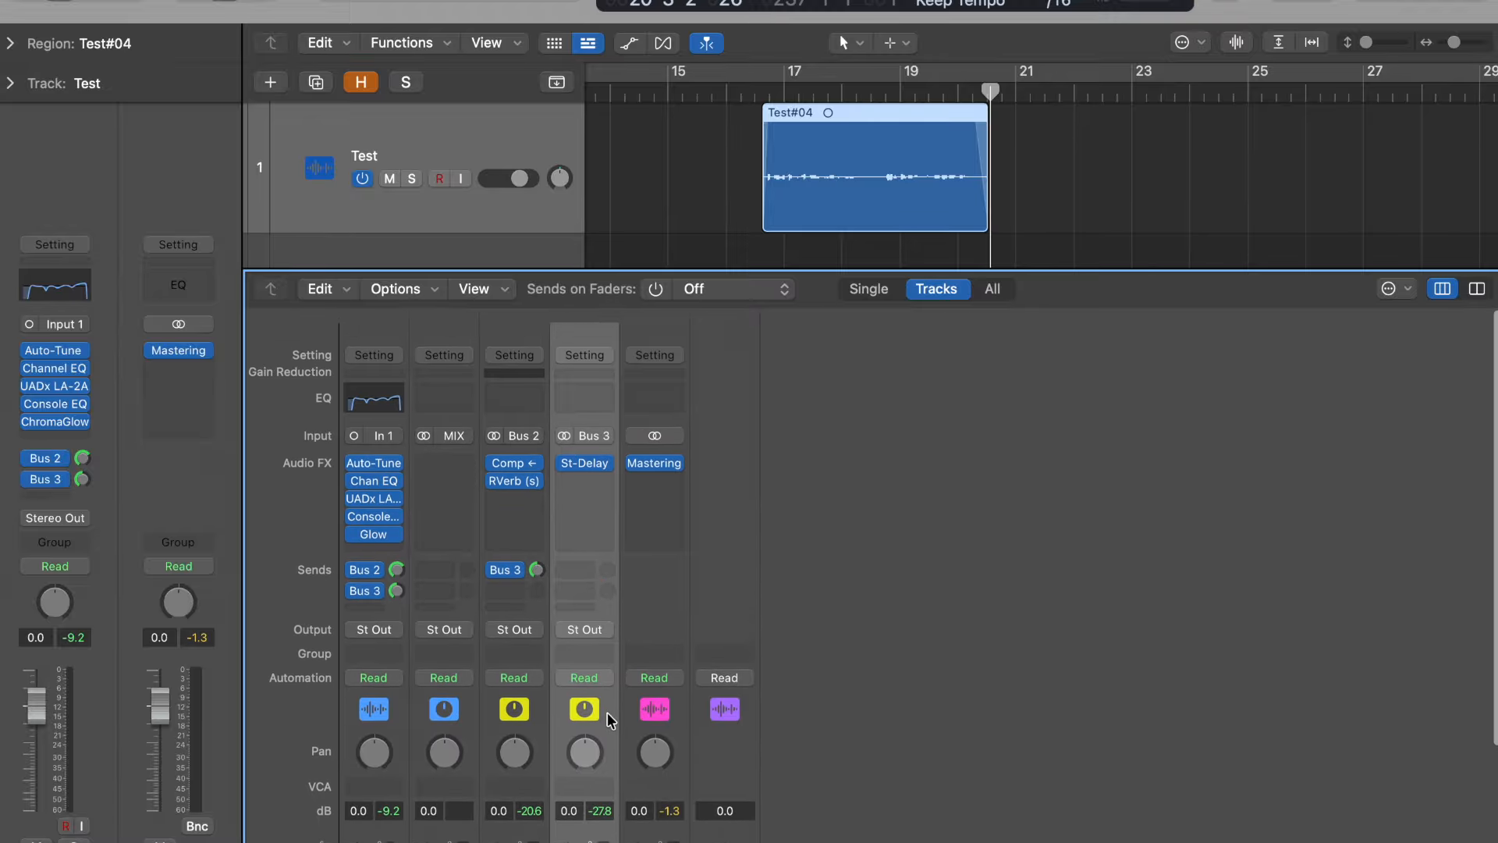
Examine the left and right delay settings of the Stereo Delay on the Bus 3 return channel, and close the plug-in.
left_click(583, 453)
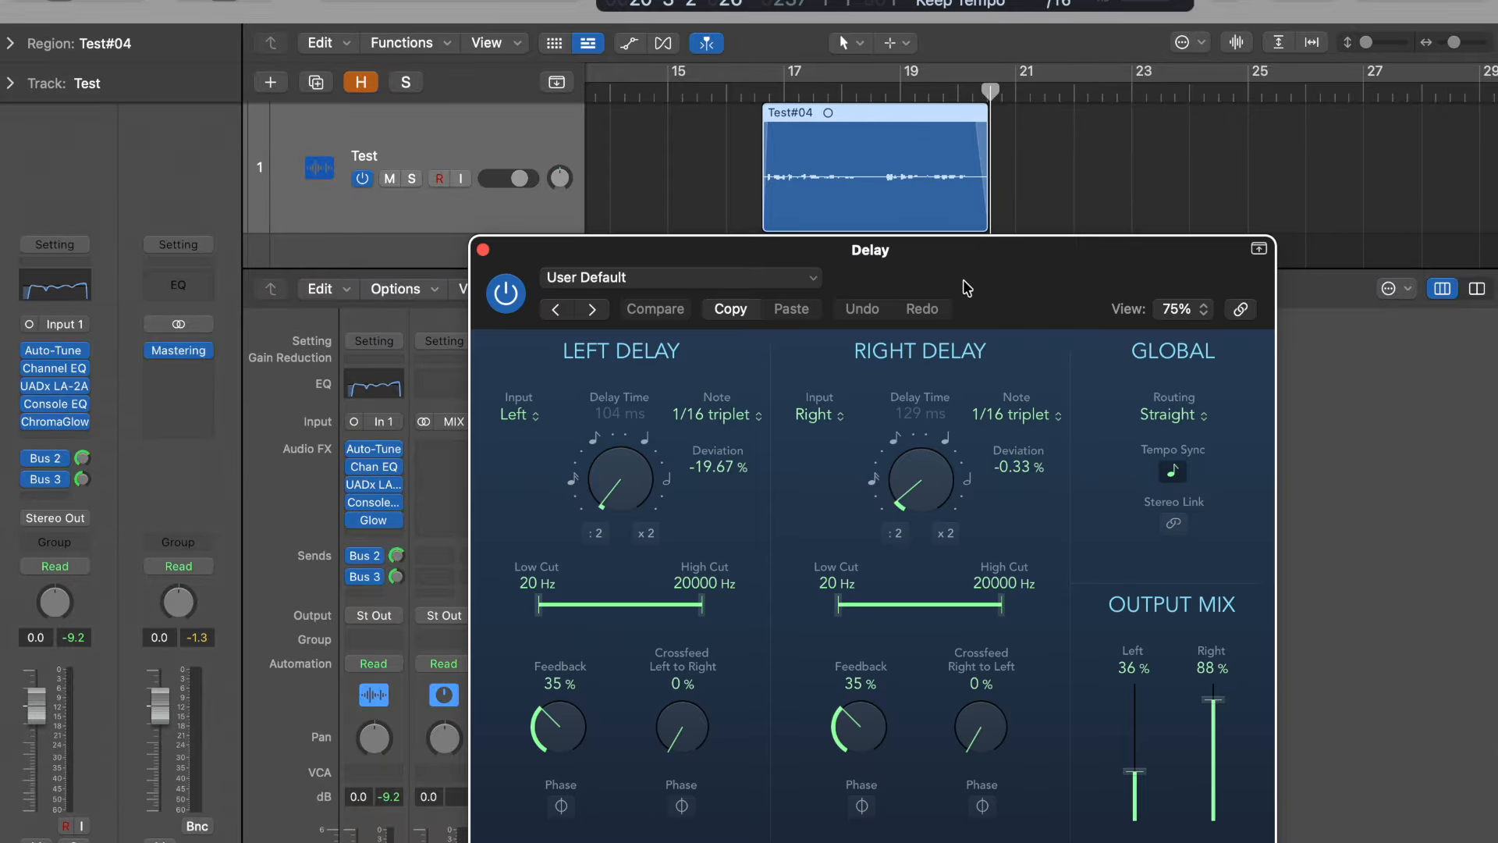
left_click_drag(962, 255, 773, 234)
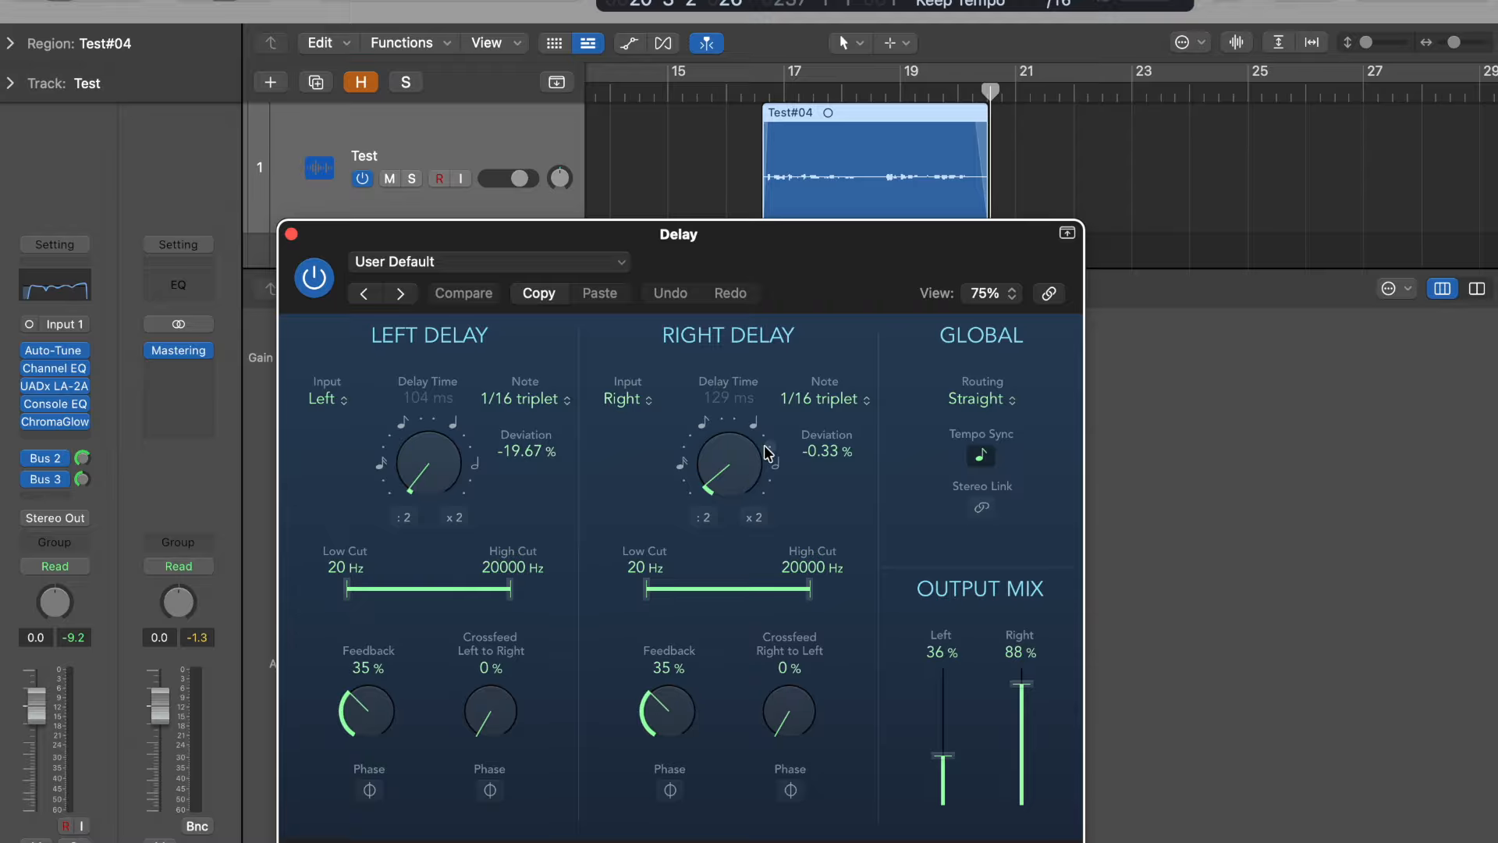
left_click_drag(841, 297, 882, 207)
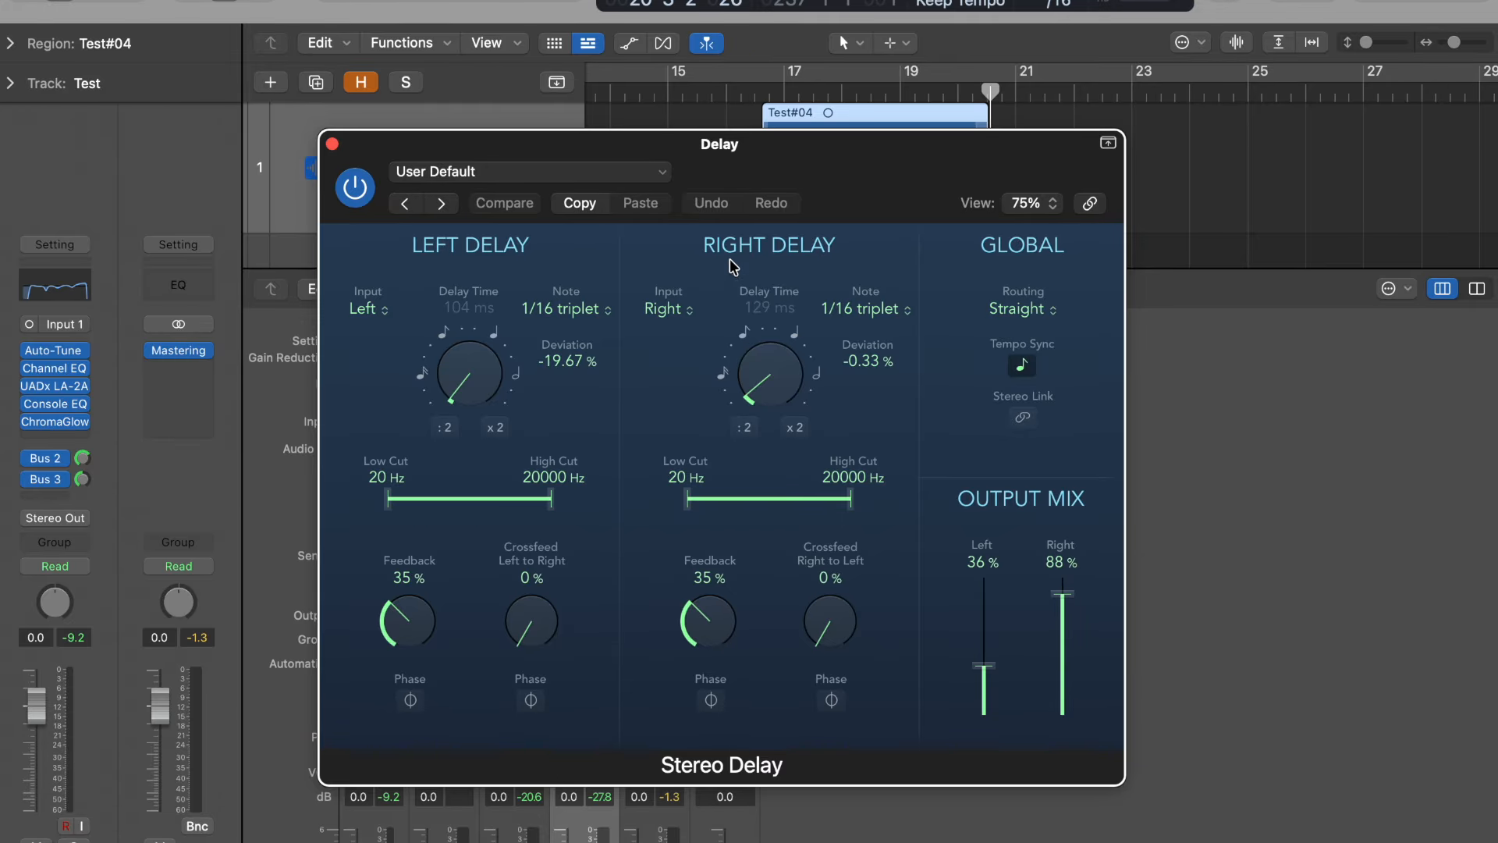
left_click_drag(732, 180, 775, 143)
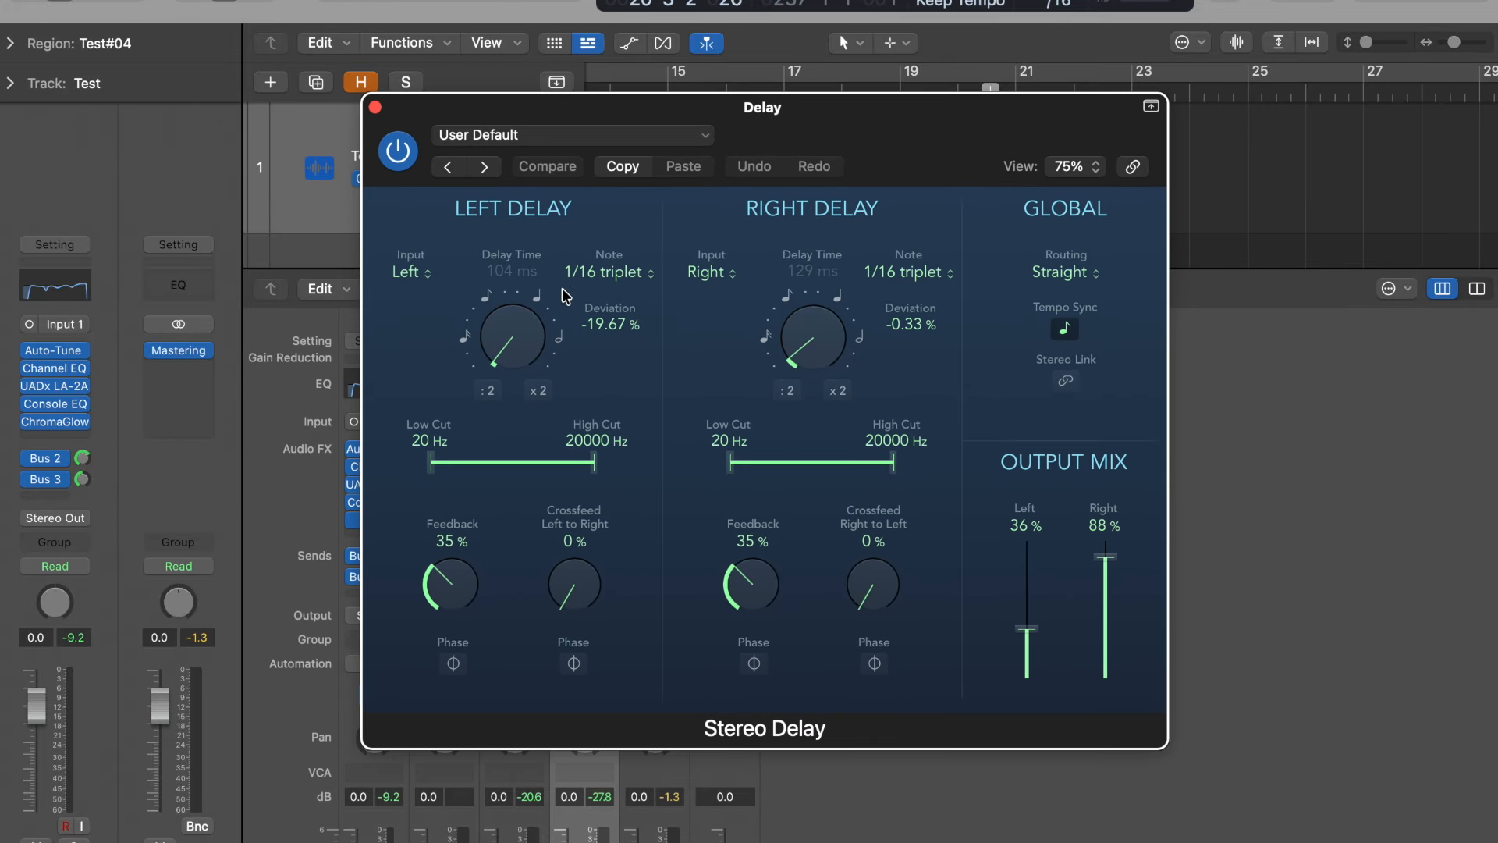
left_click_drag(397, 108, 521, 243)
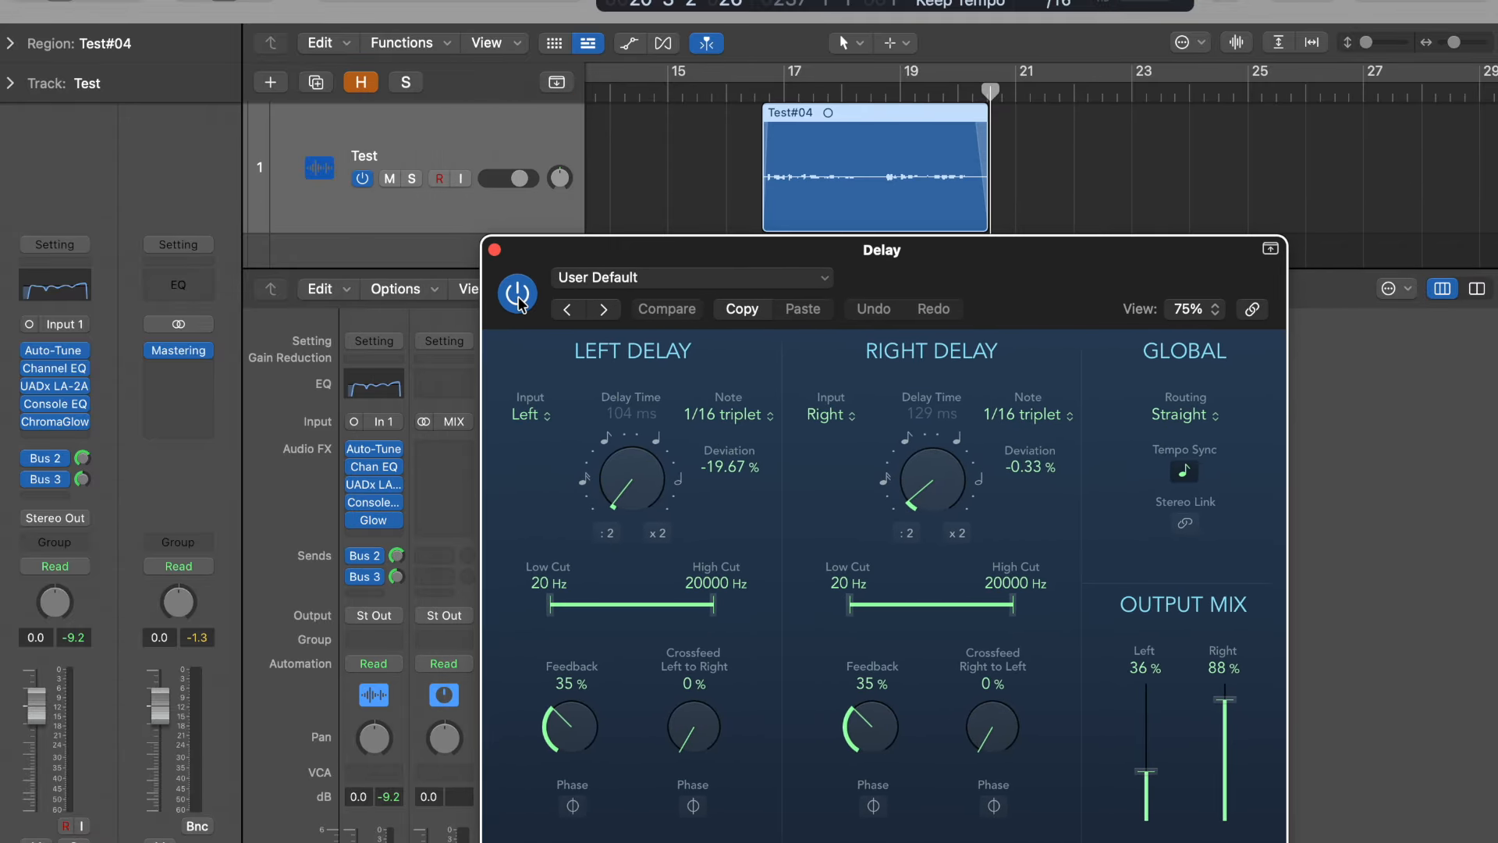
left_click(494, 250)
Enlarge the tracks area, expand the DJO Cover track stack to look over its tracks and regions, and collapse it again.
left_click_drag(510, 272, 507, 467)
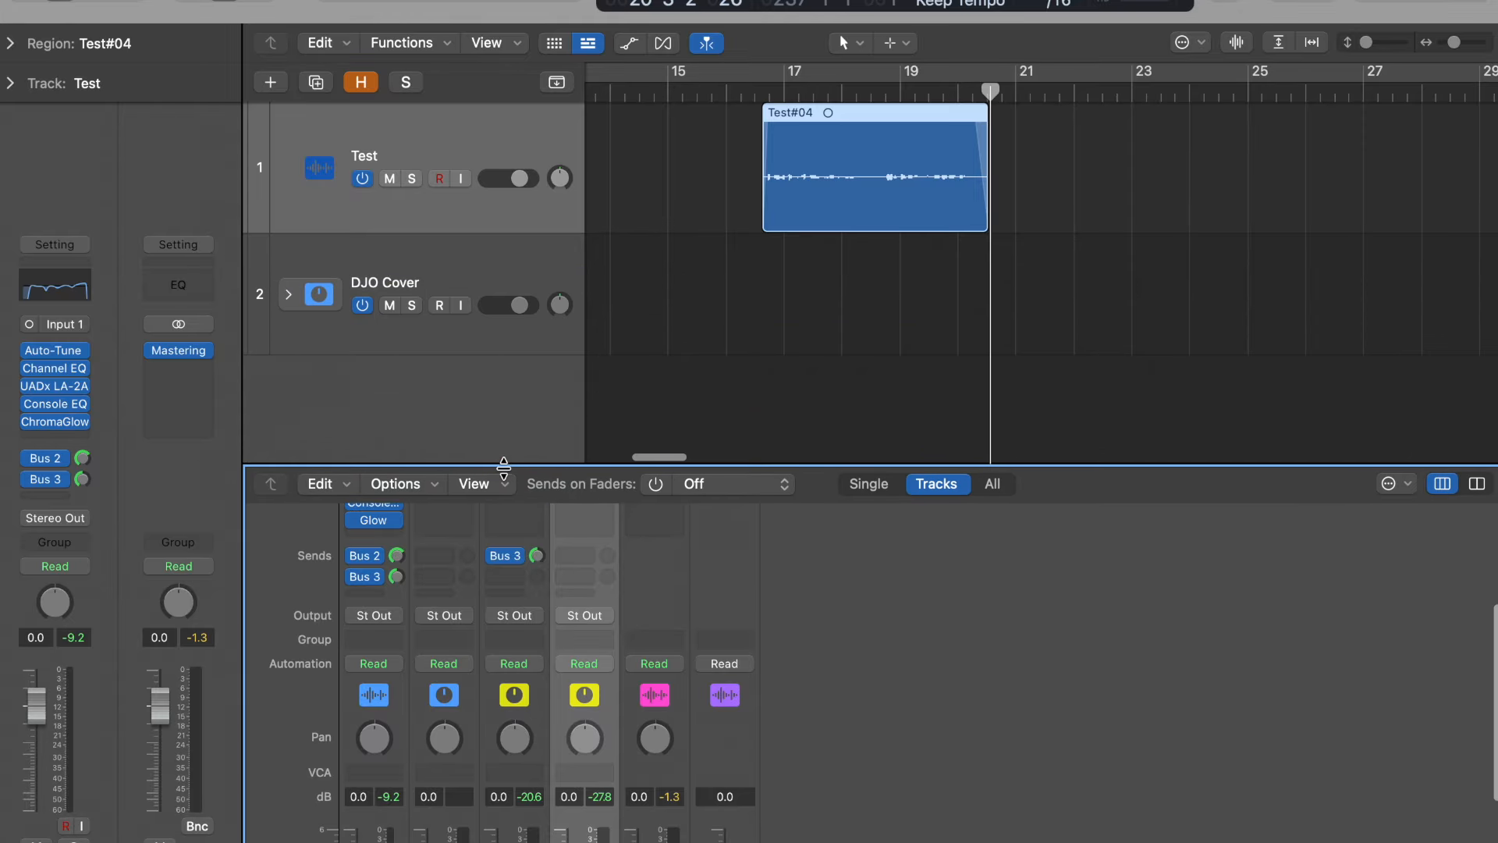
scroll(746, 268, "down", 4)
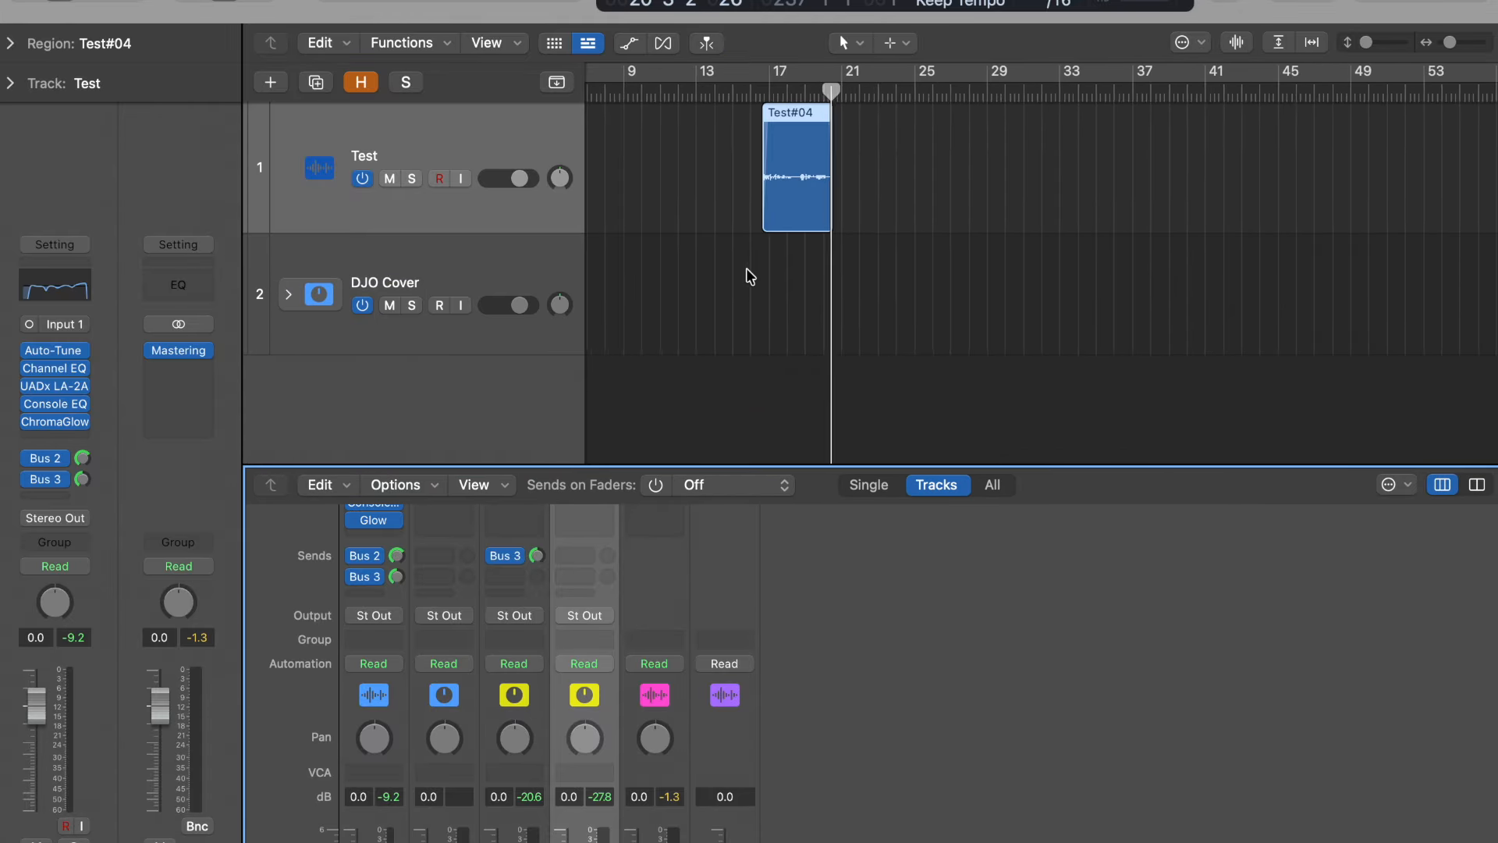
scroll(746, 269, "right", 5)
left_click(288, 294)
scroll(730, 301, "down", 5)
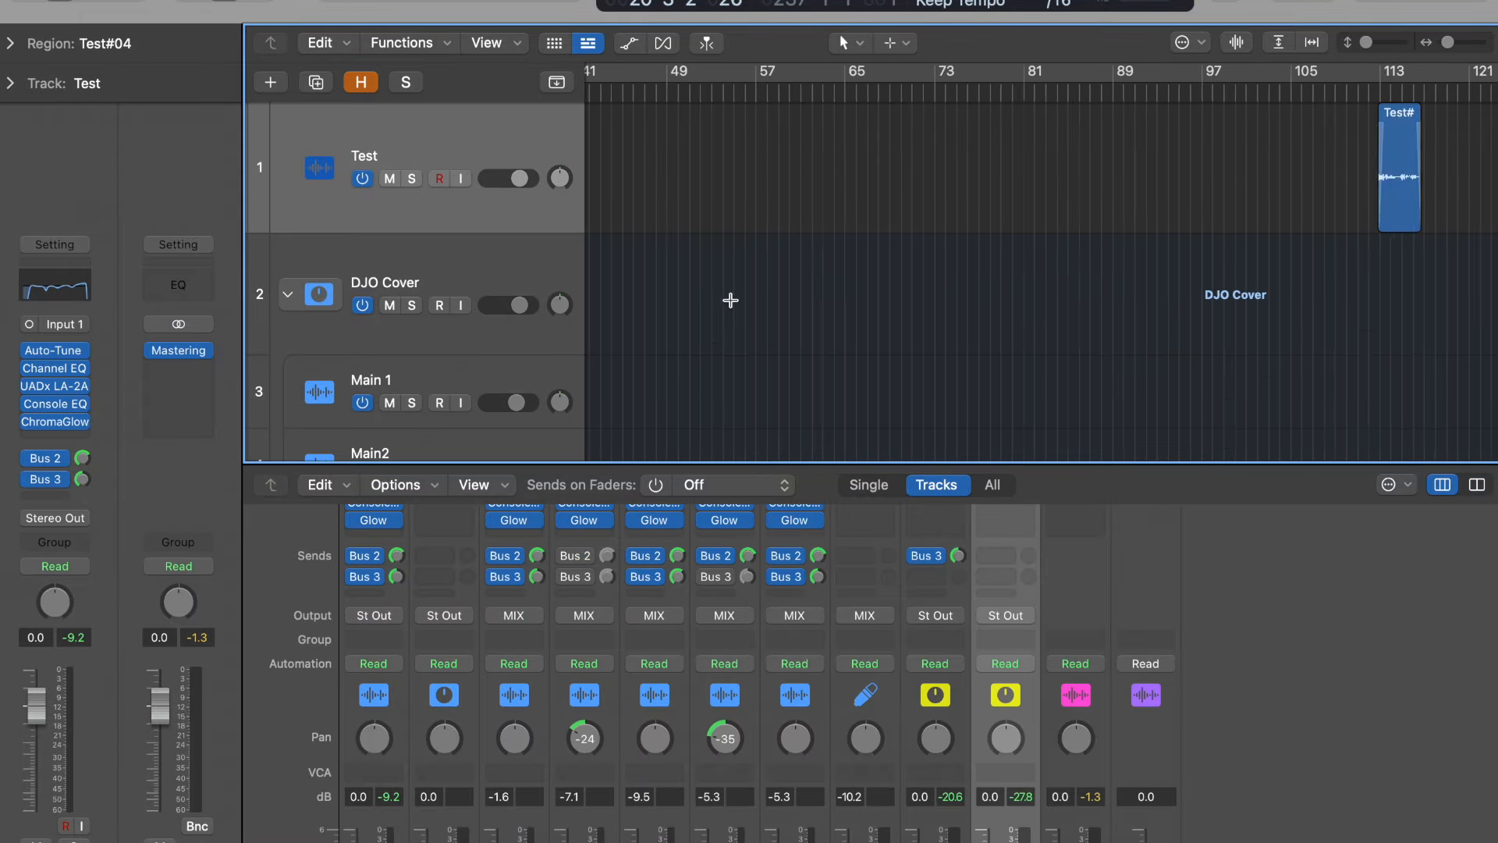
scroll(758, 281, "down", 3)
scroll(1137, 201, "up", 3)
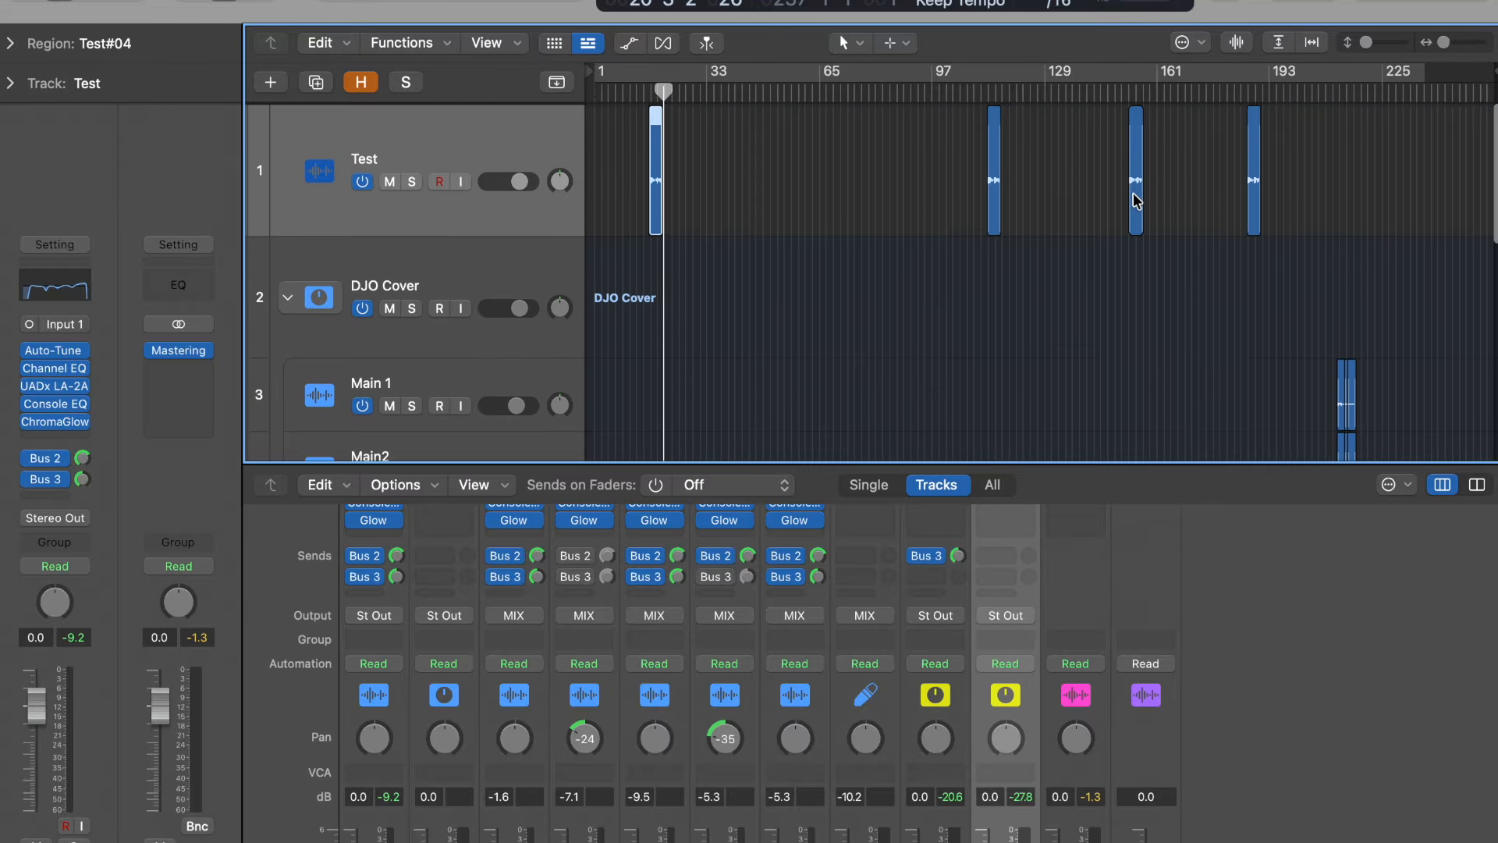
left_click(288, 297)
Place the playhead at the start of the Test#04 region.
scroll(700, 168, "up", 5)
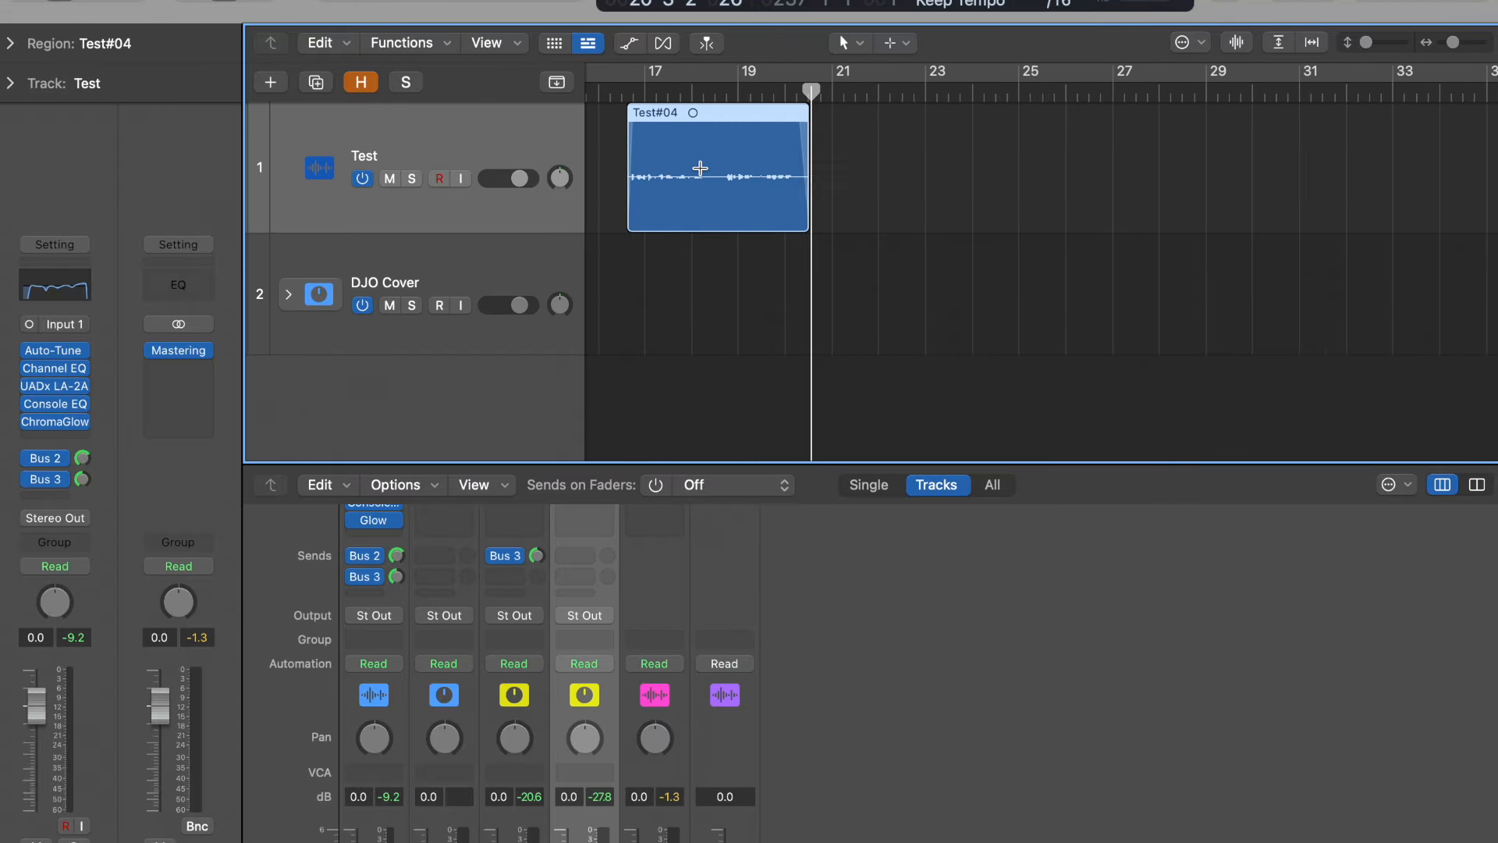
scroll(700, 169, "left", 3)
left_click(805, 95)
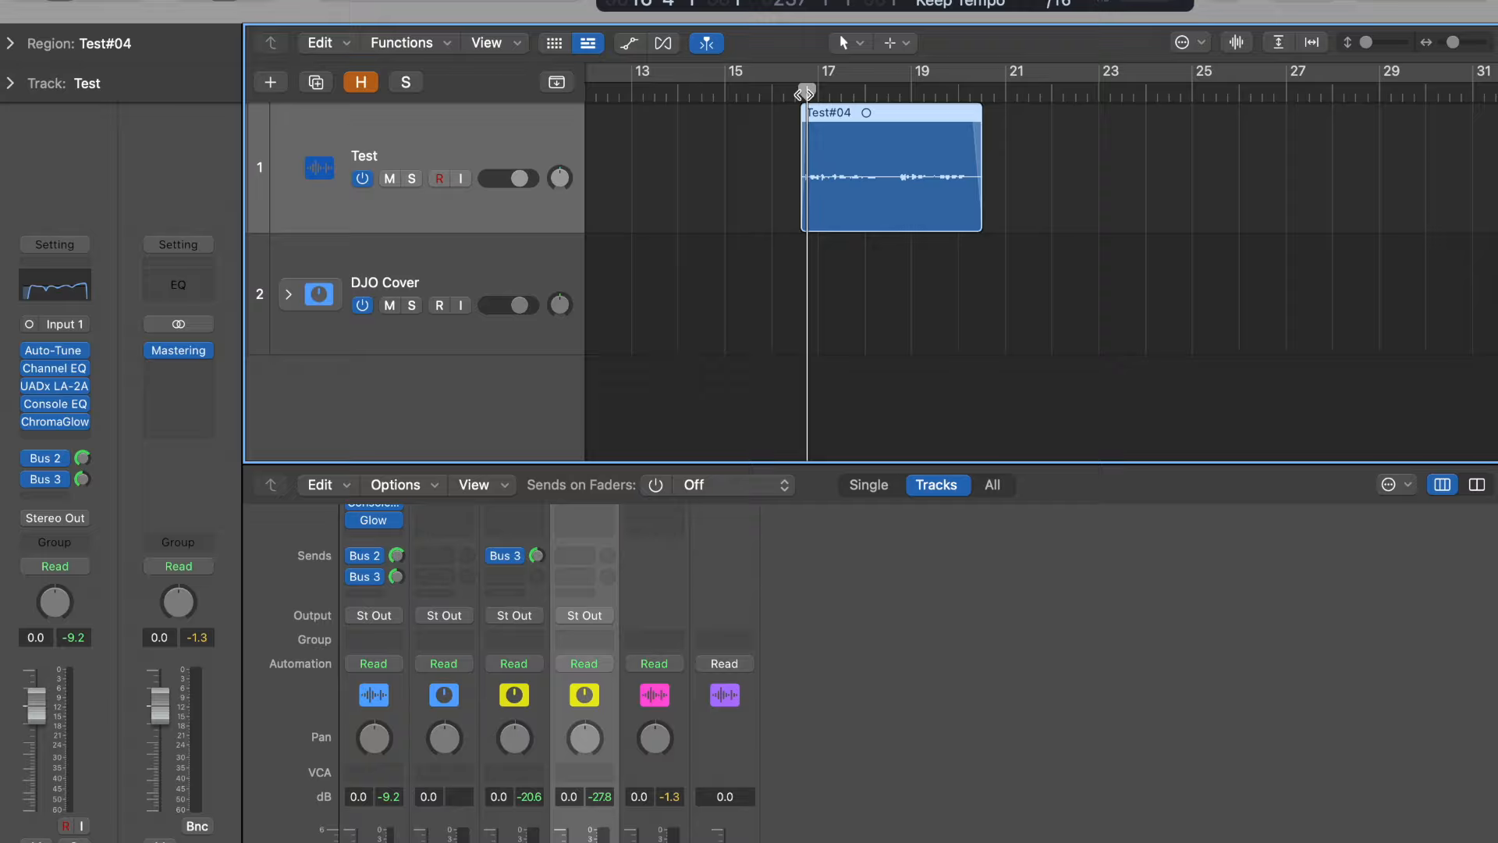
left_click_drag(806, 94, 803, 94)
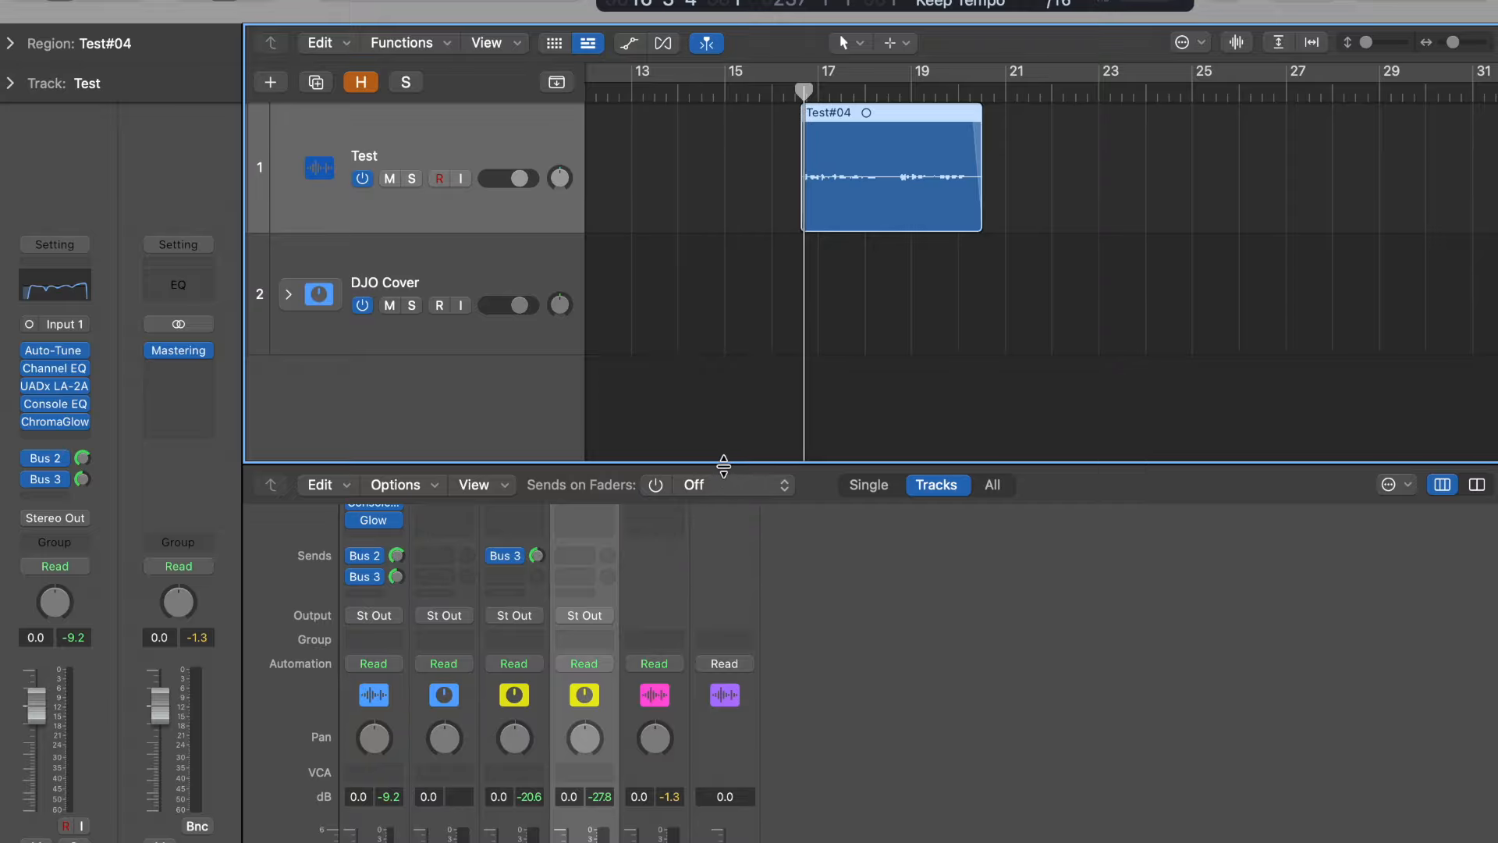
scroll(854, 253, "up", 6)
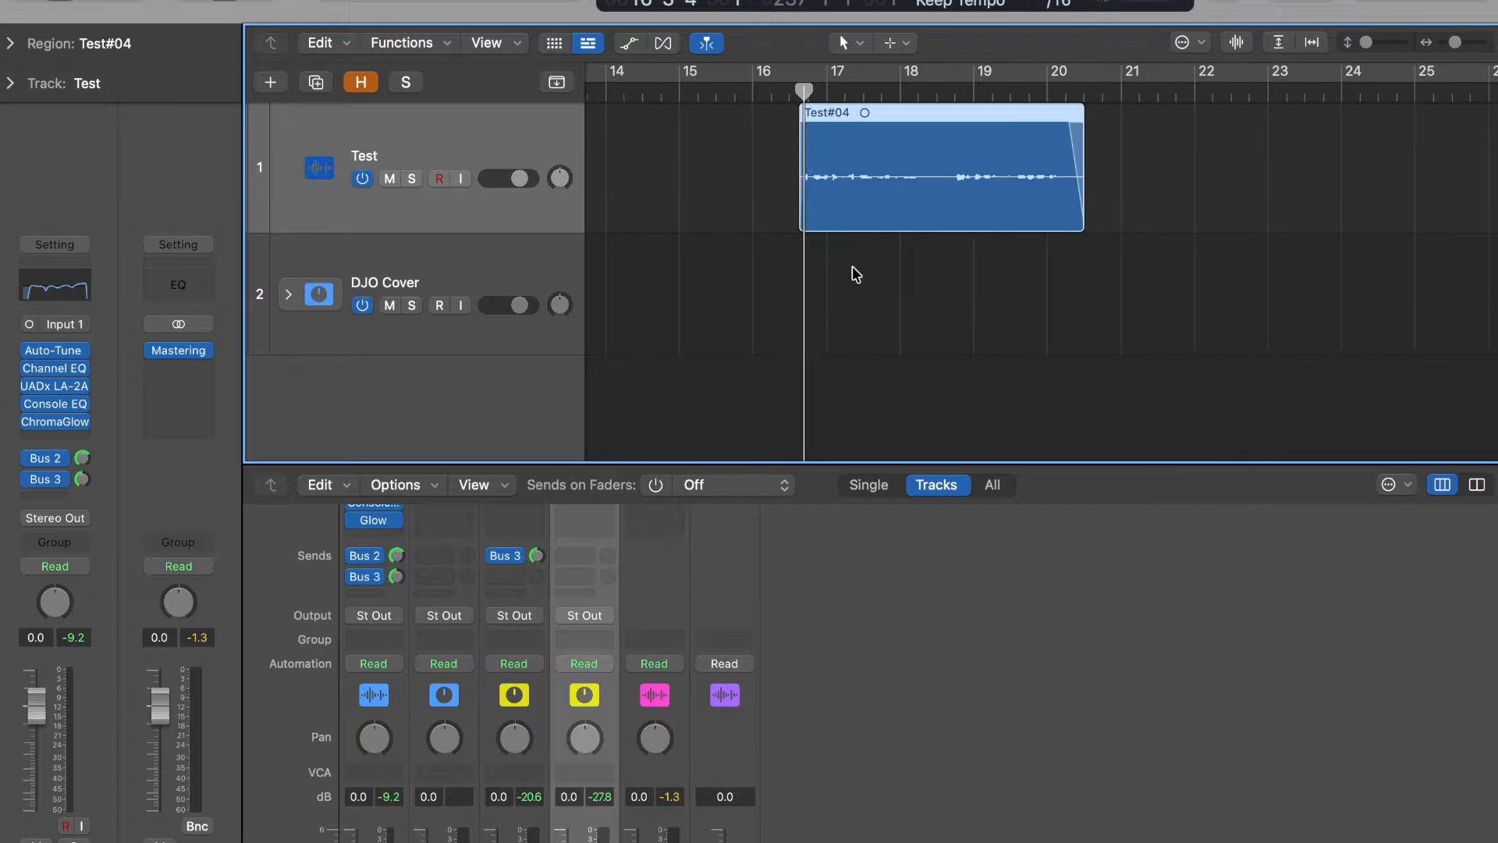
left_click(787, 95)
scroll(807, 274, "down", 4)
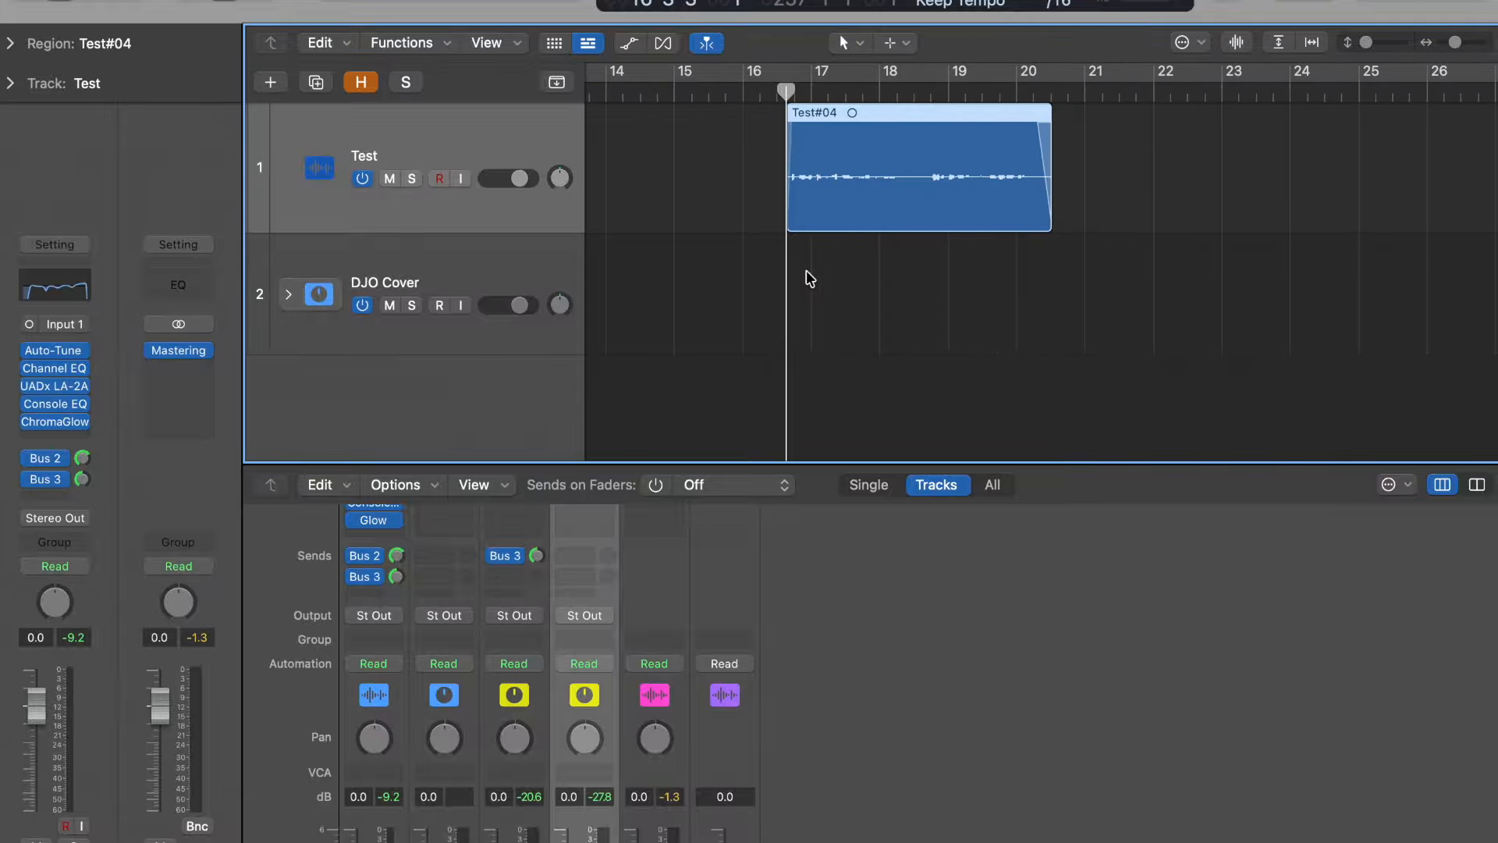
Enlarge the mixer, check the Stereo Delay's output mix on the Bus 3 channel, and return to the channel strip faders.
left_click_drag(821, 464, 843, 259)
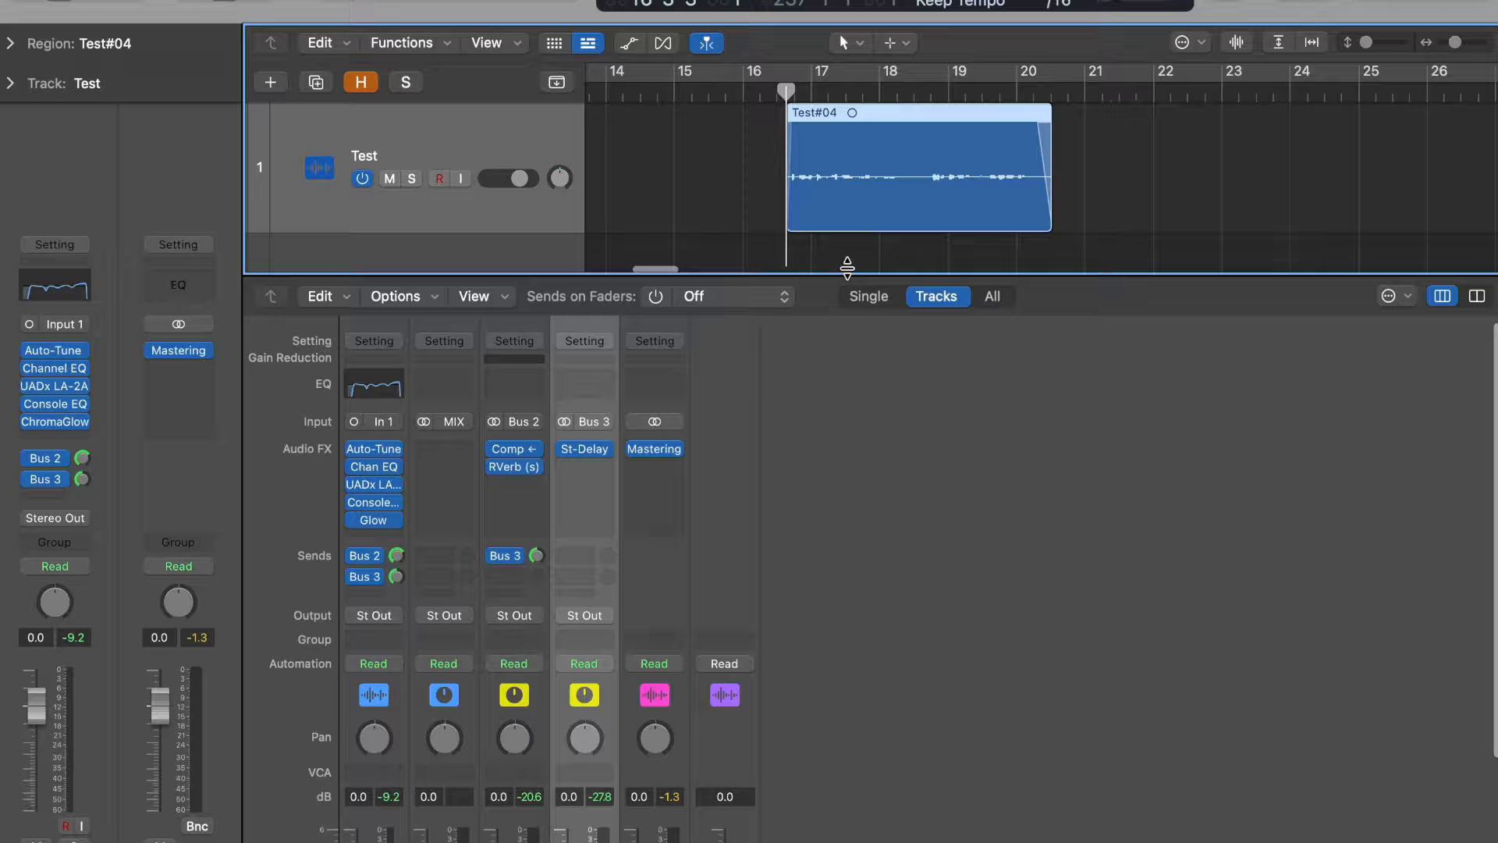
left_click(587, 441)
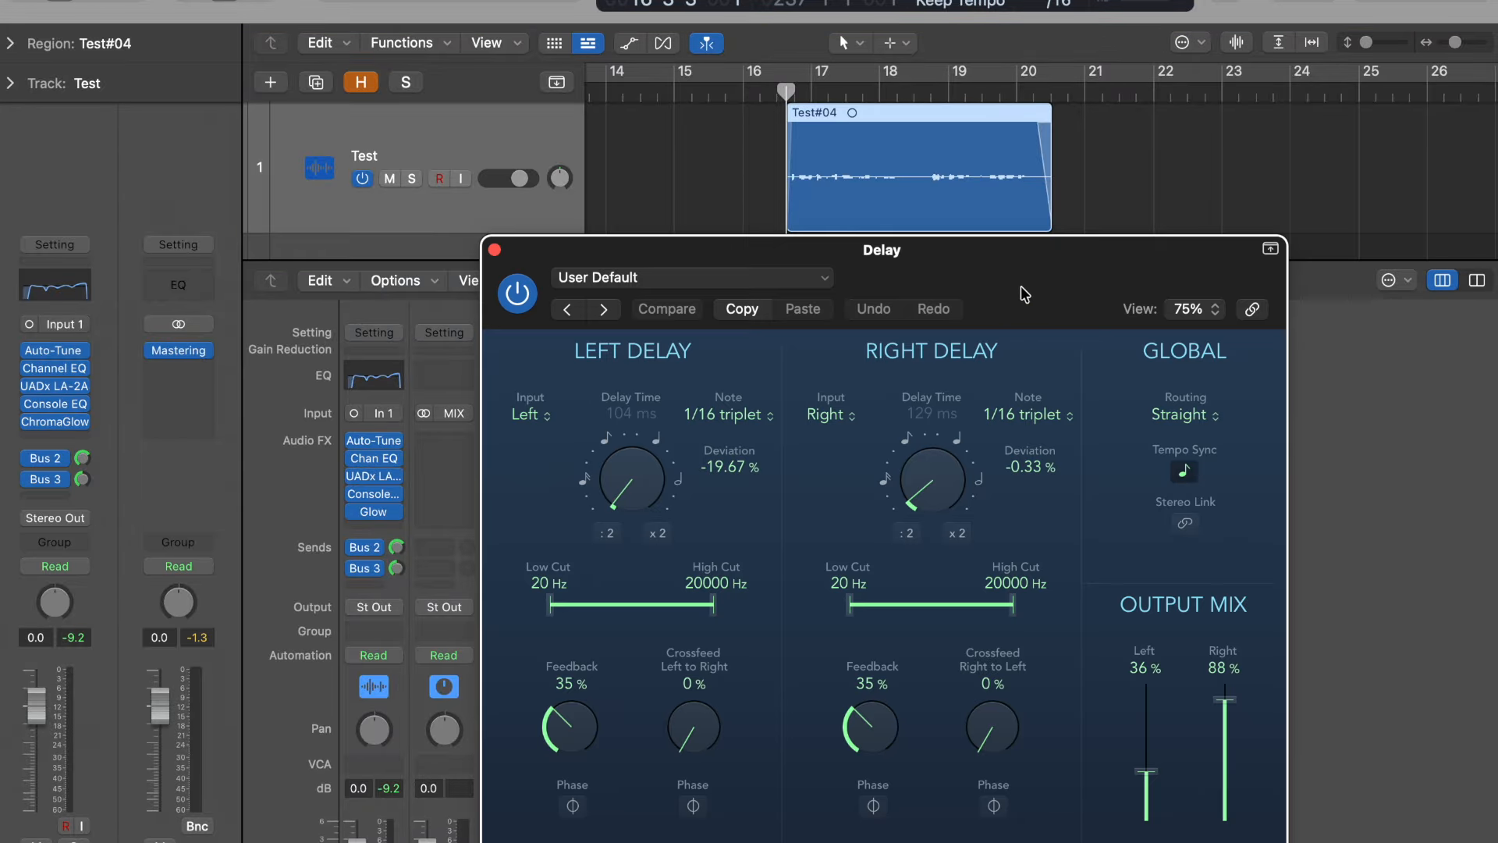
left_click_drag(1024, 295, 929, 205)
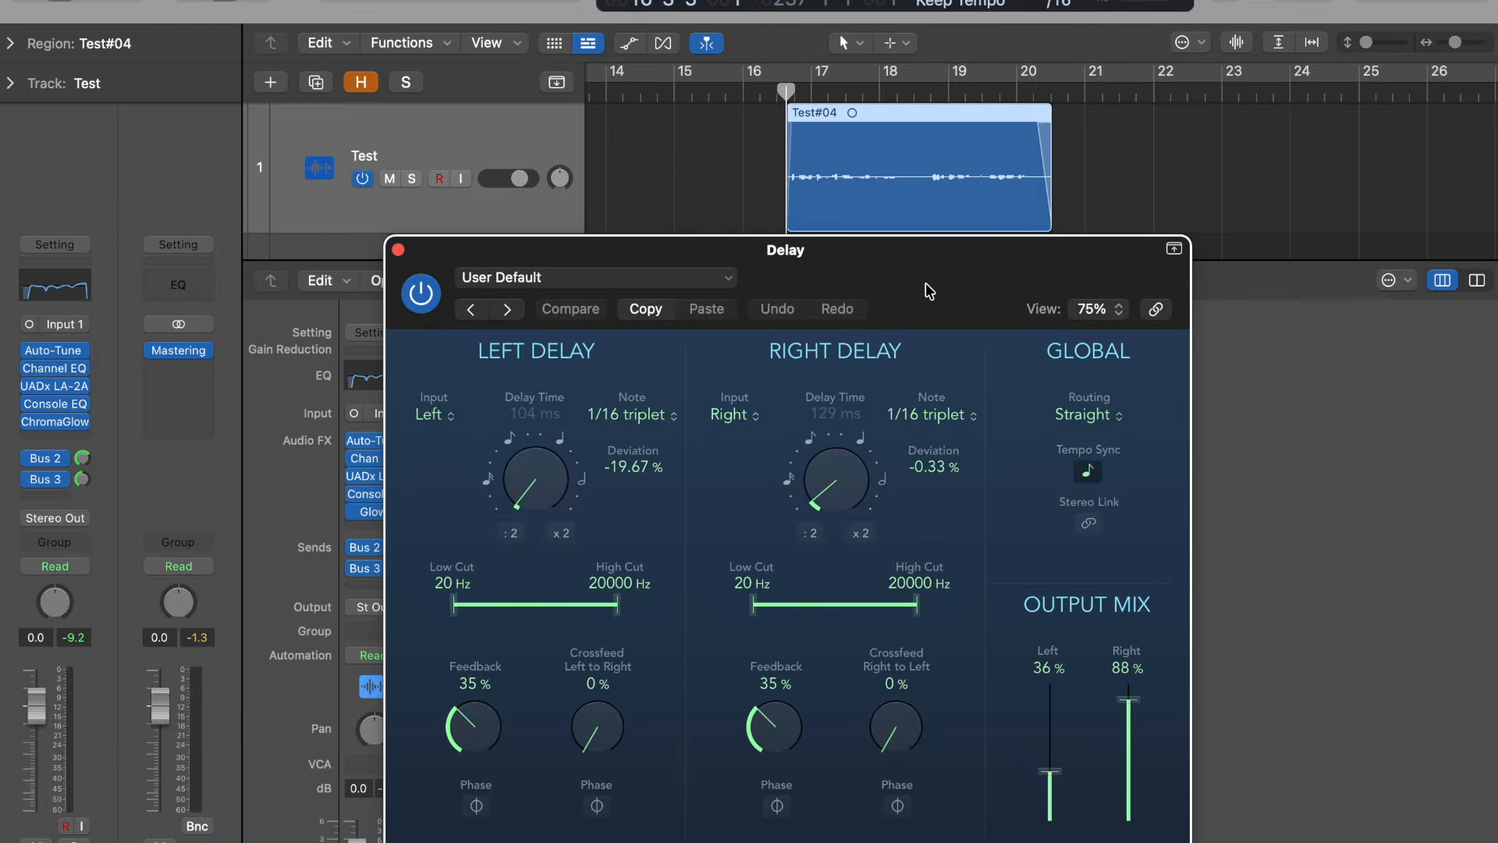
left_click_drag(926, 284, 903, 206)
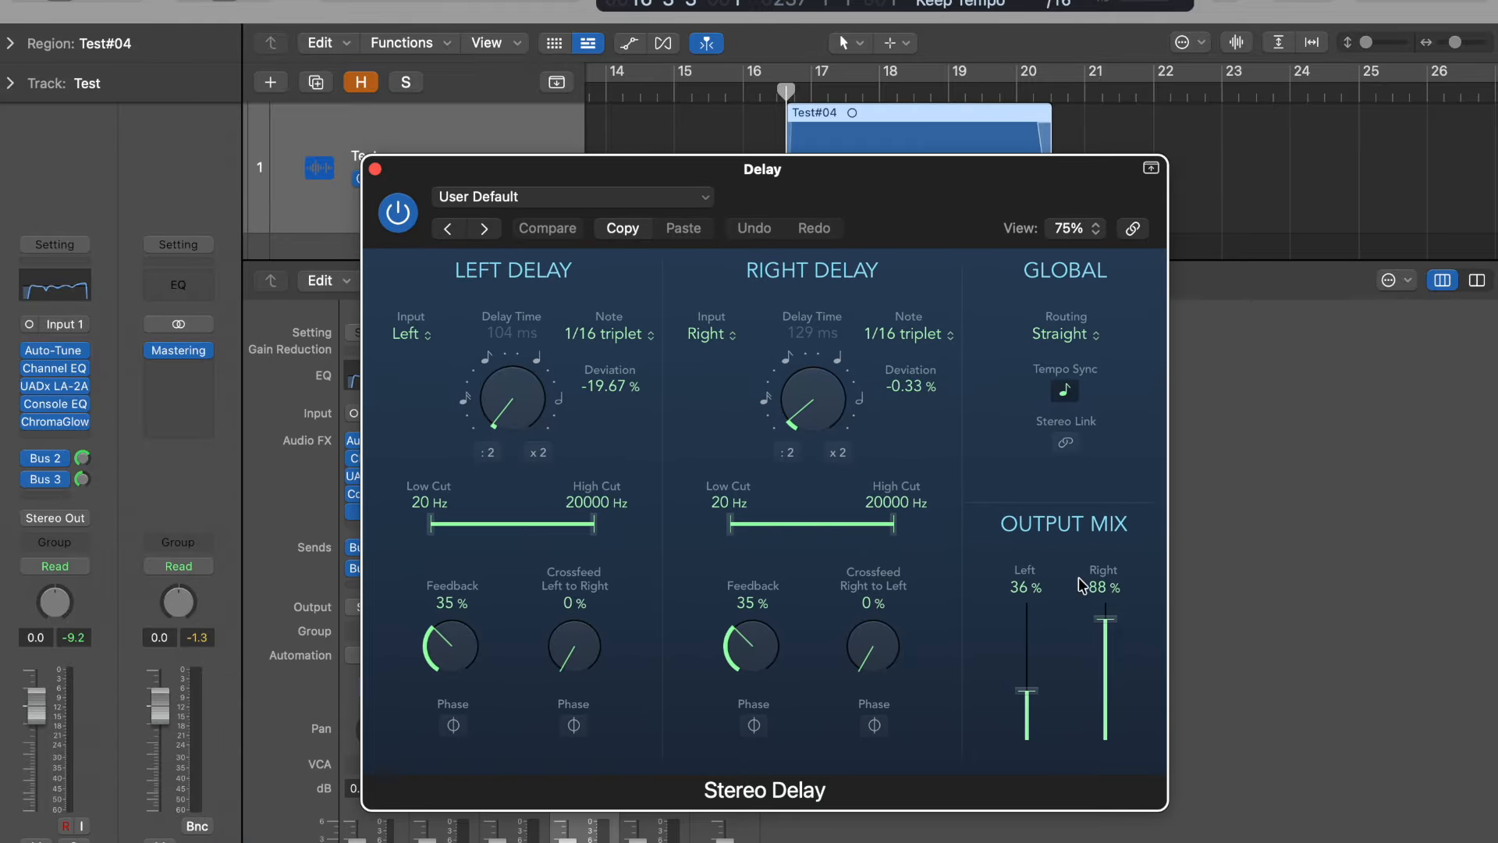
left_click(376, 170)
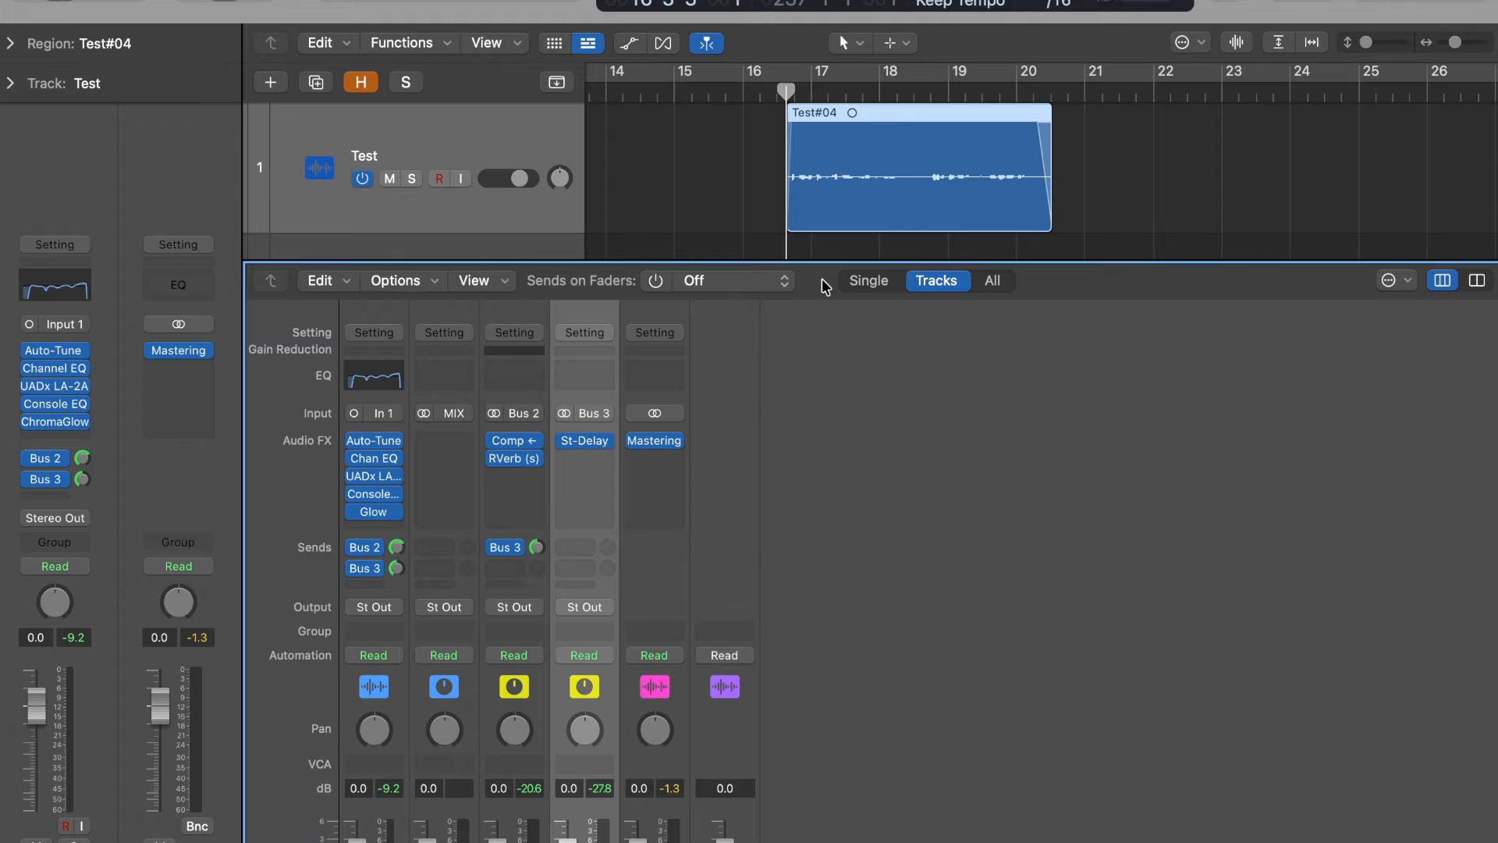
scroll(872, 482, "down", 5)
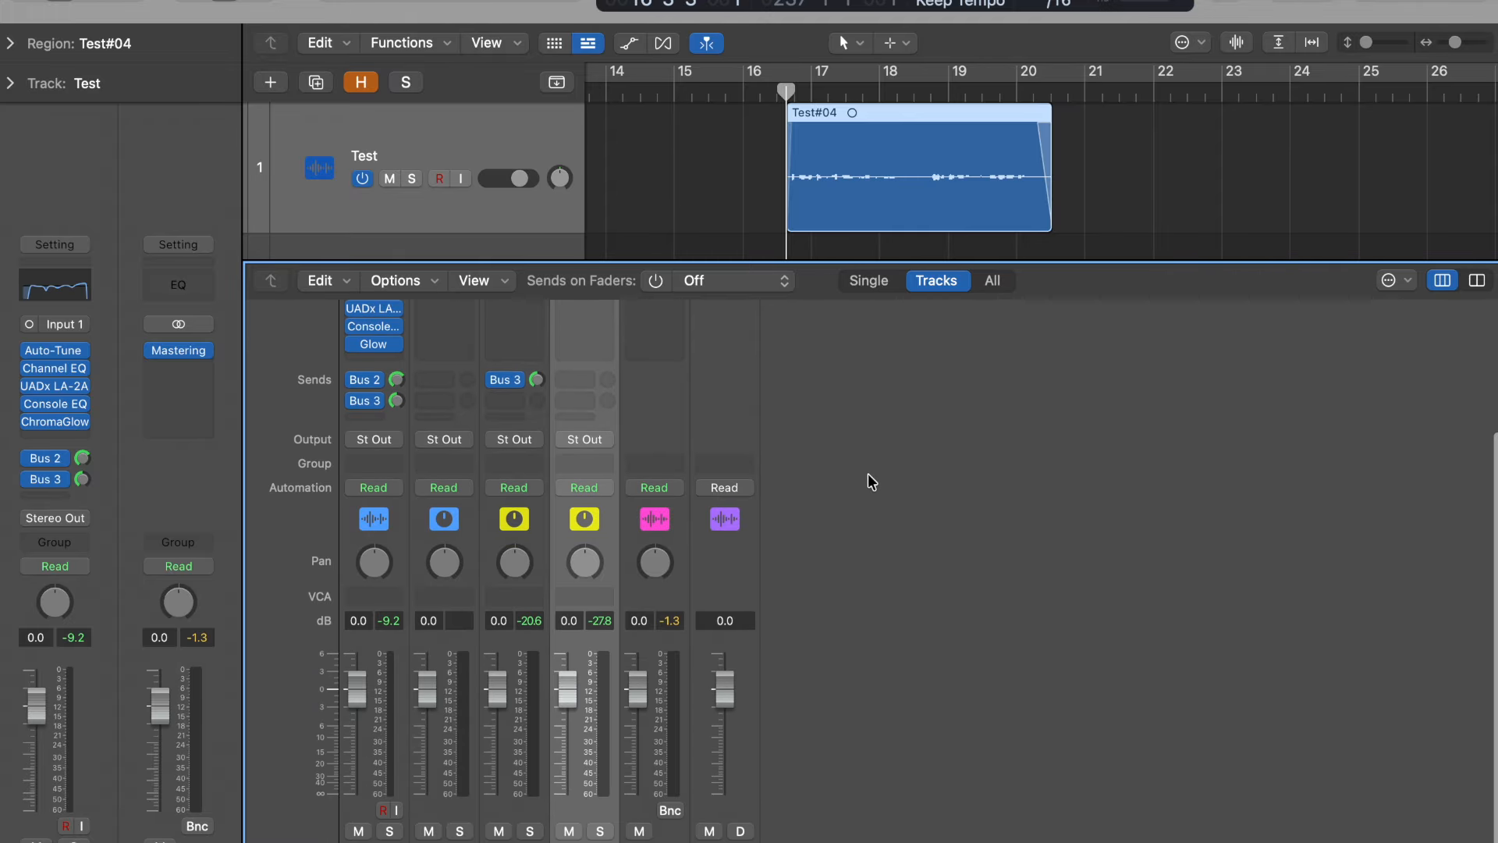
Show the mixer's Audio FX and Sends sections and play the Test#04 region to hear the full vocal chain, stopping near its end.
scroll(872, 481, "up", 5)
scroll(872, 481, "down", 5)
scroll(868, 475, "up", 5)
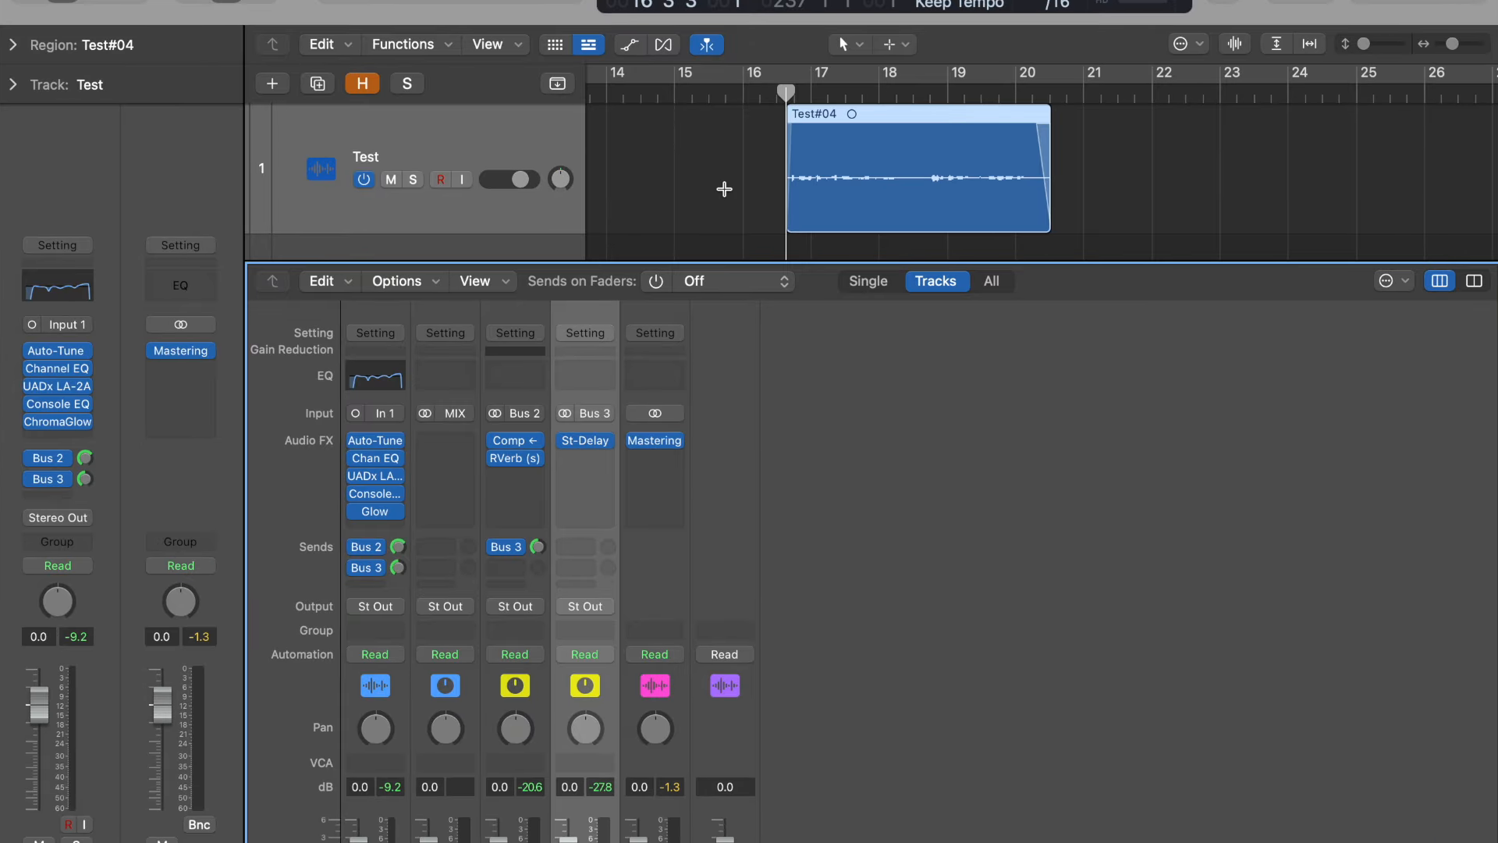
key("space")
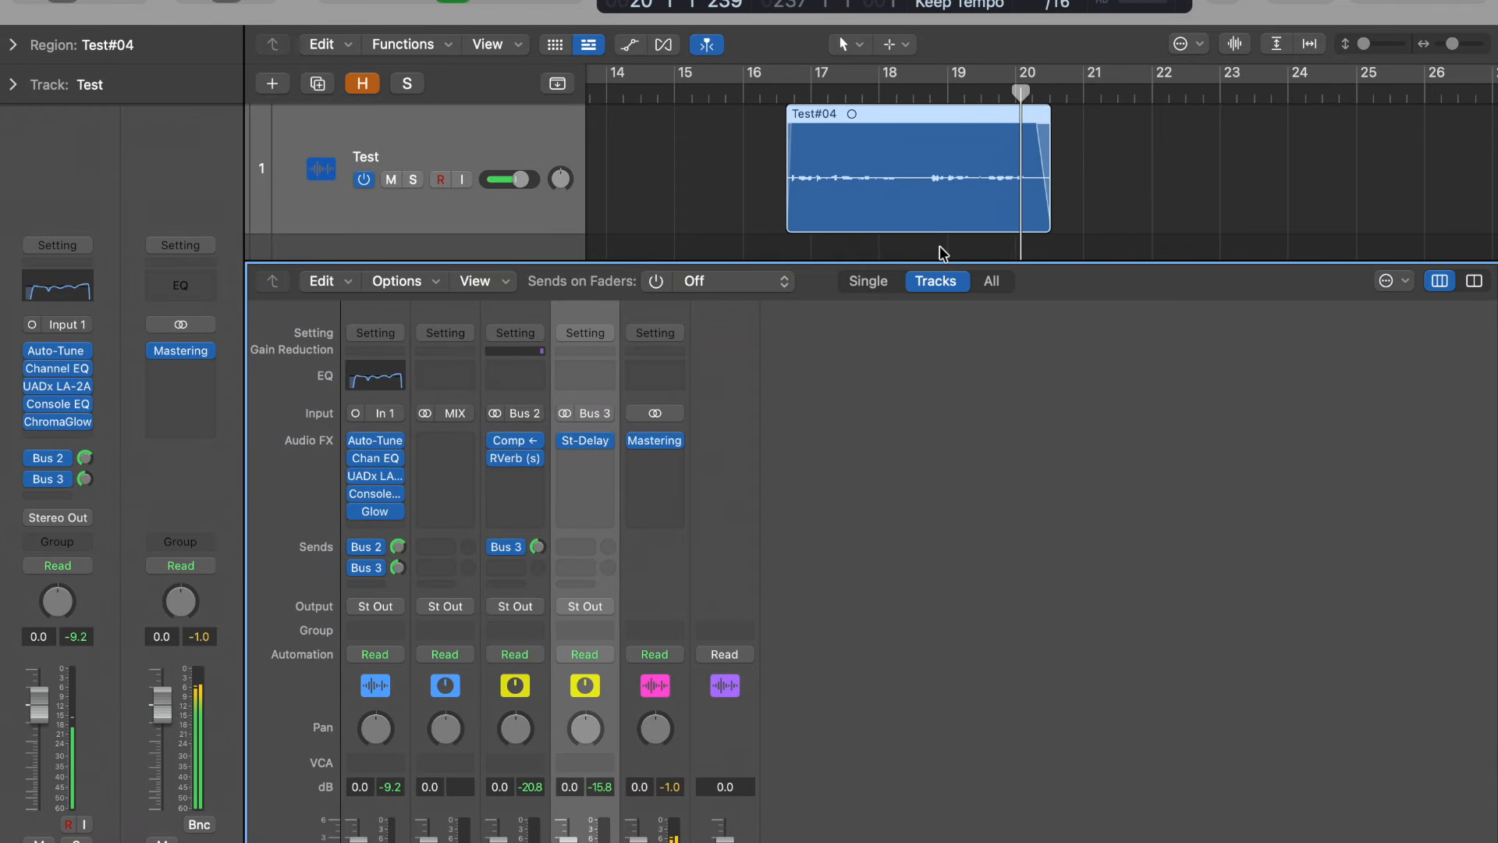
key("space")
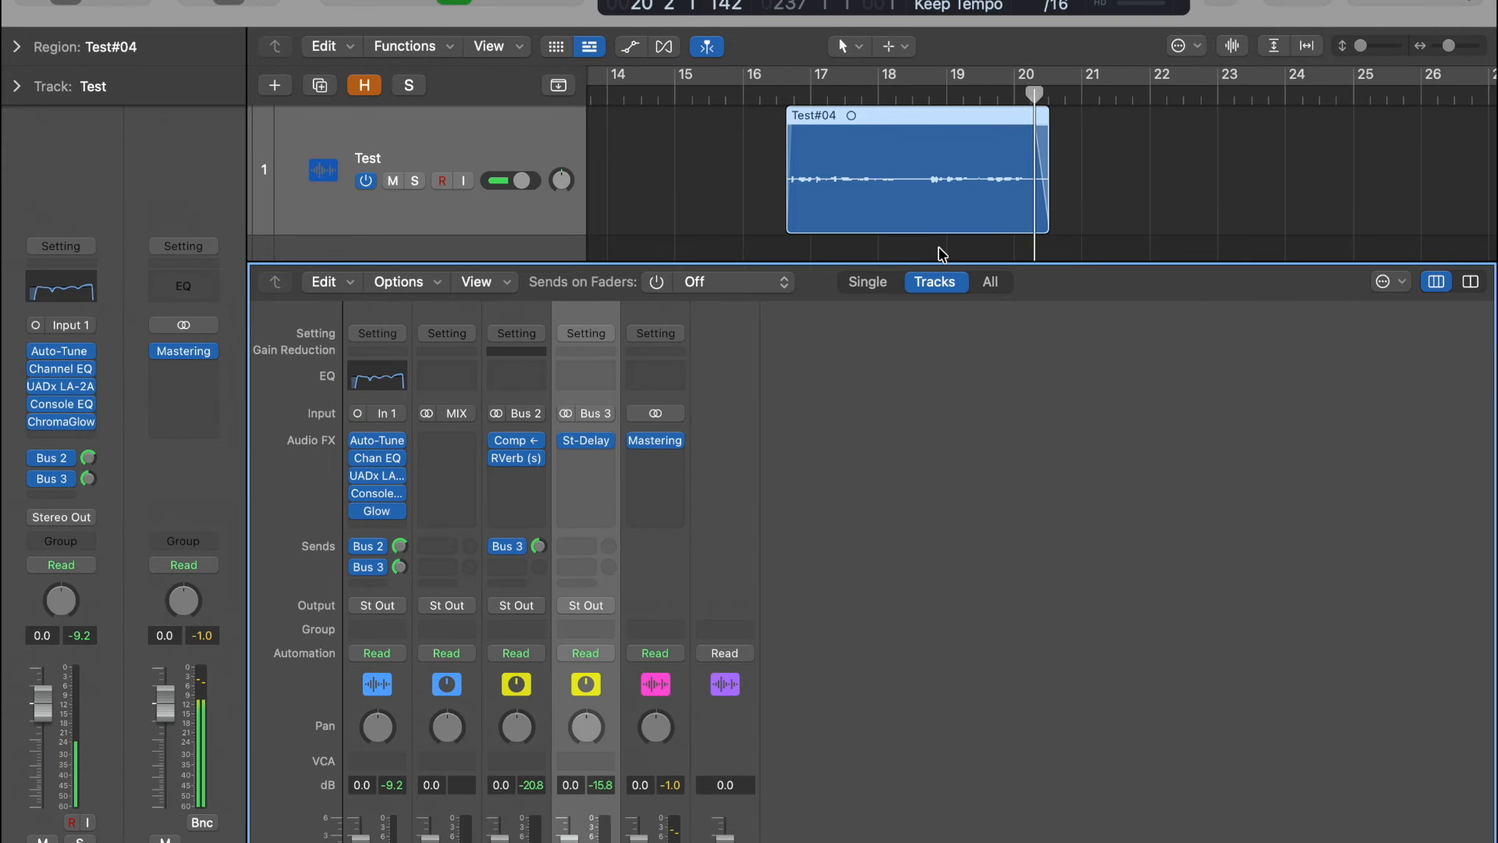
key("space")
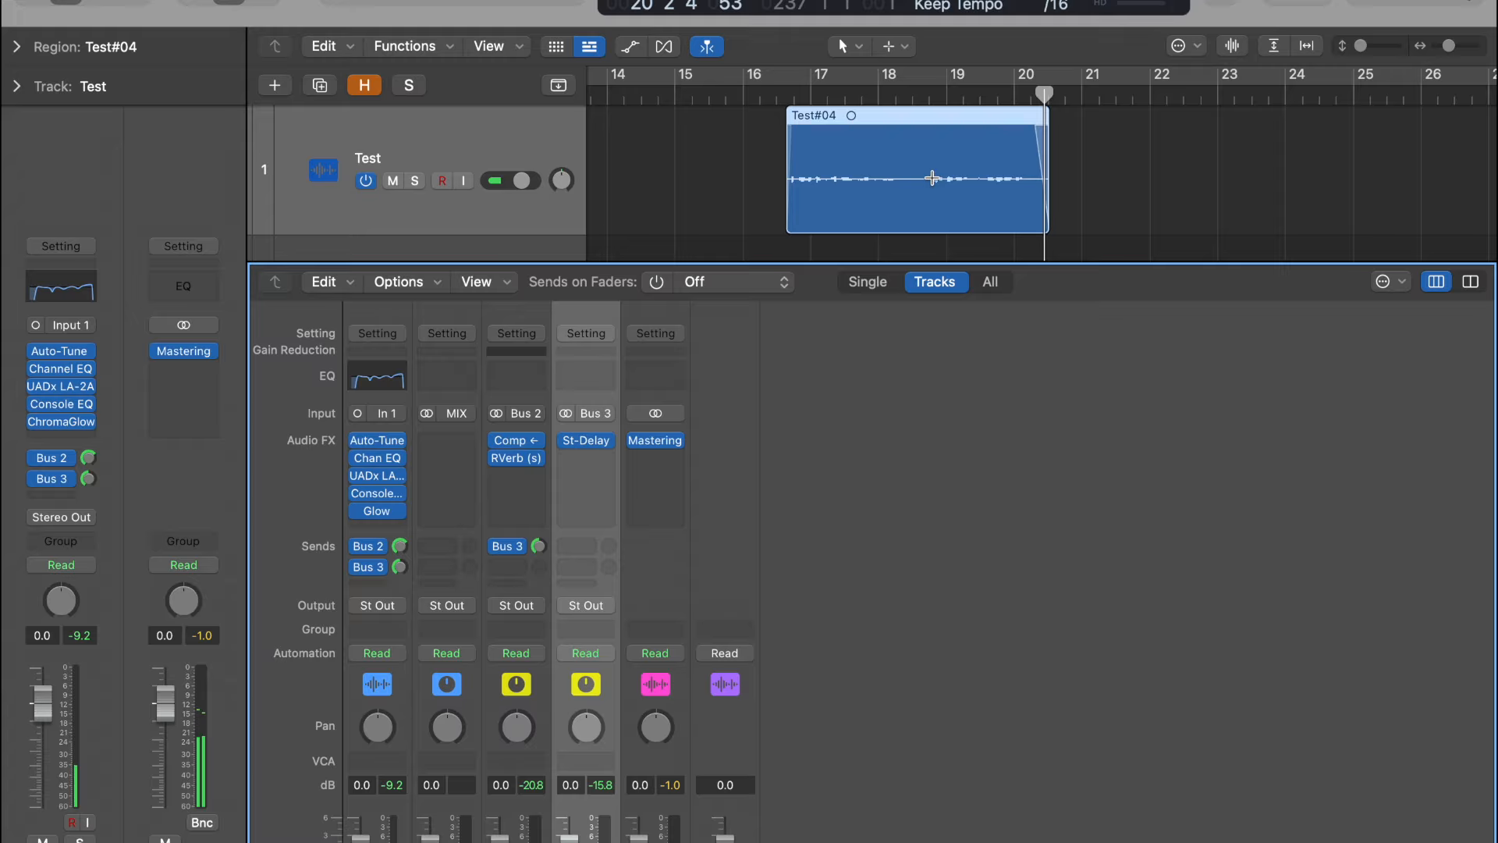
Enlarge the tracks area and expand the DJO Cover track stack to locate its vocal and instrumental regions.
scroll(931, 174, "down", 5)
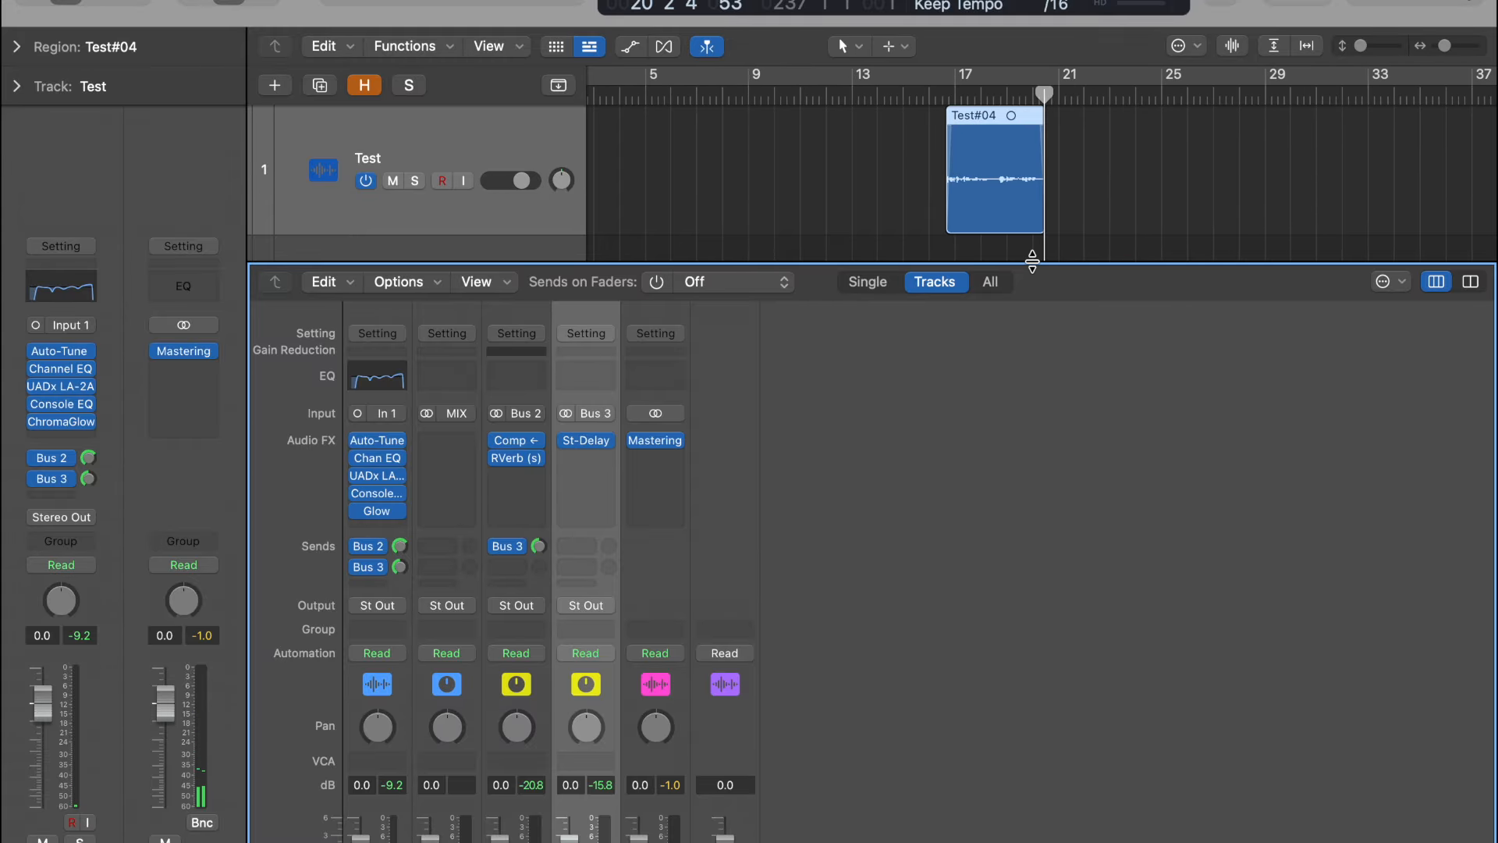
left_click_drag(1034, 263, 1034, 441)
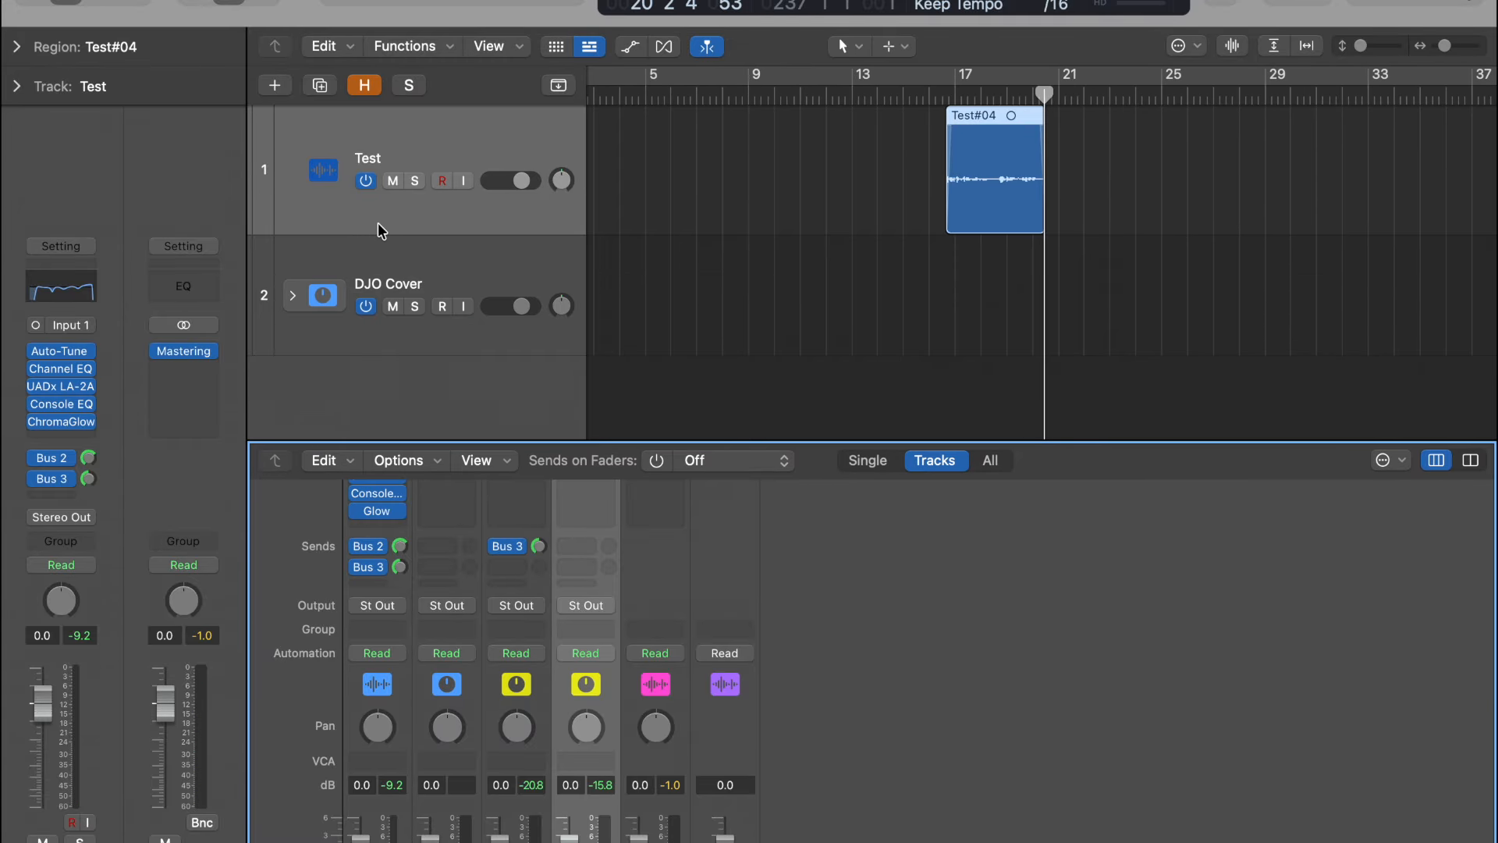
left_click(297, 298)
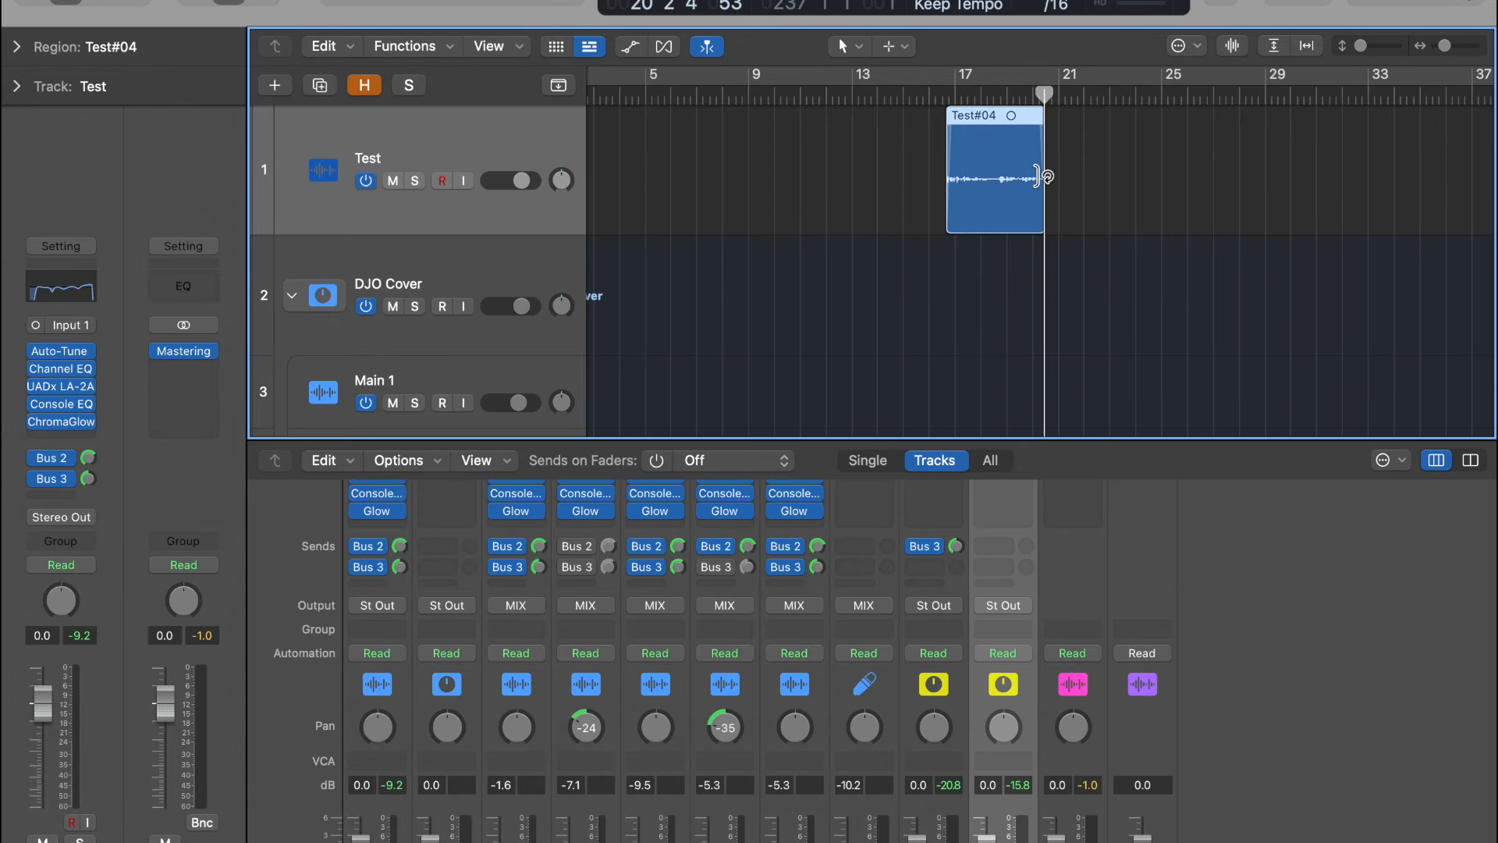
scroll(1042, 175, "right", 5)
scroll(1042, 176, "right", 15)
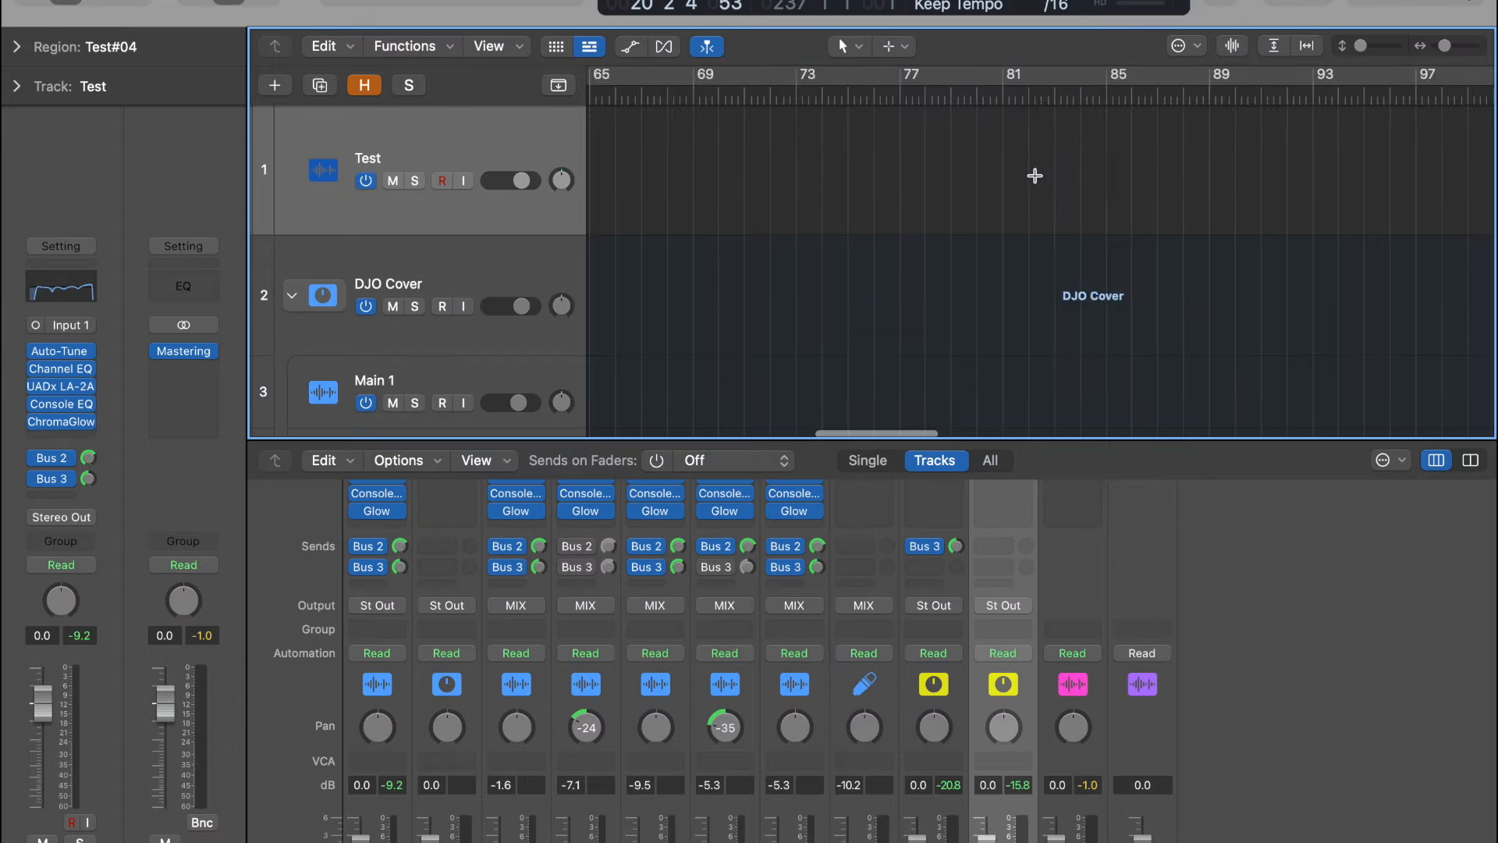
scroll(1035, 176, "right", 10)
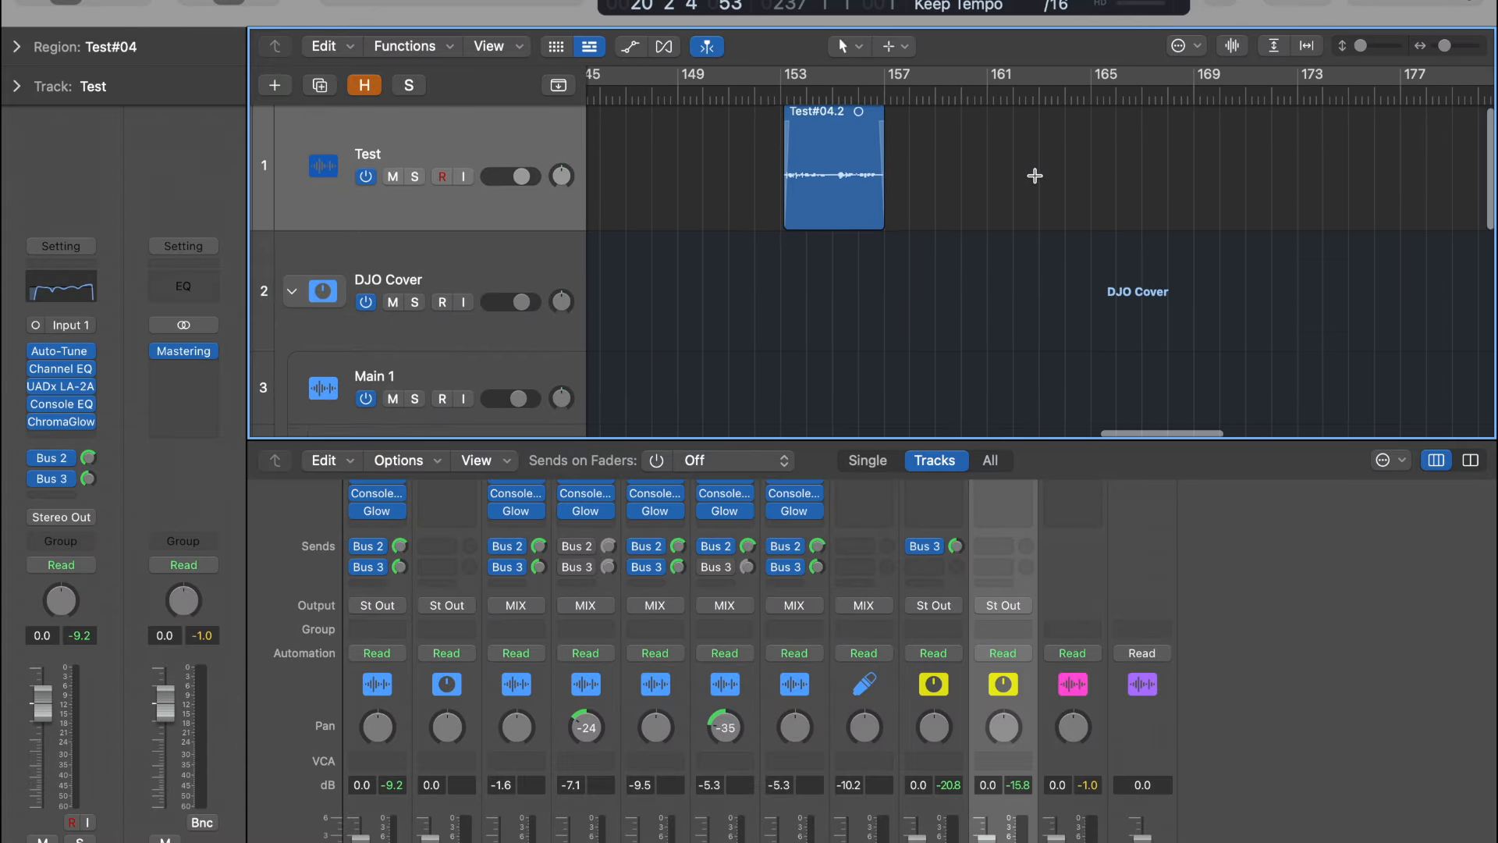
scroll(1037, 179, "down", 5)
scroll(1038, 183, "down", 5)
scroll(1038, 183, "right", 15)
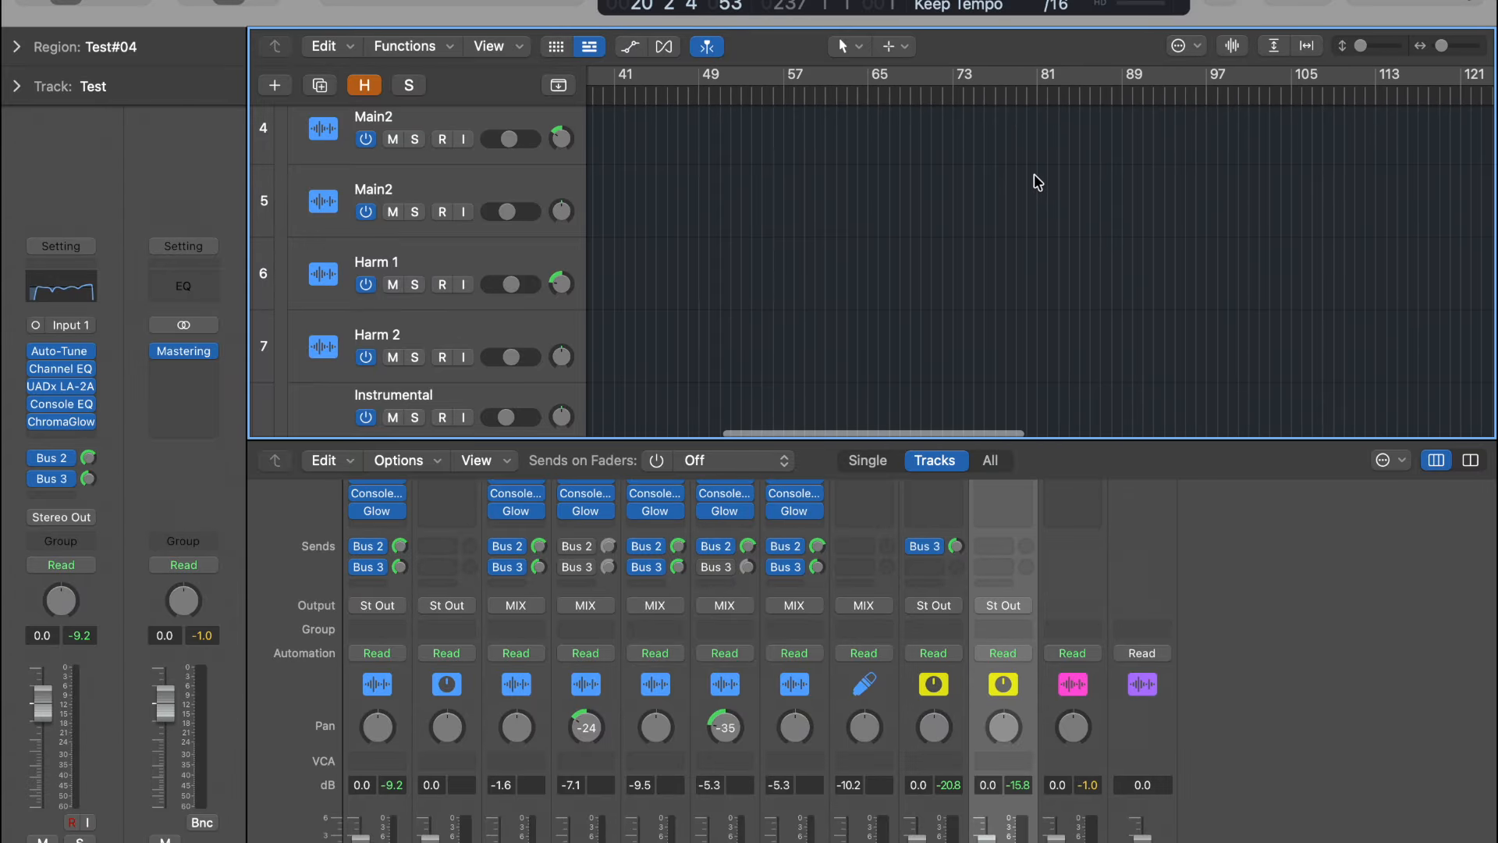
Place the playhead at bar 211, beat 3, at the start of the Instrumental region, and hide the mixer.
left_click(1023, 100)
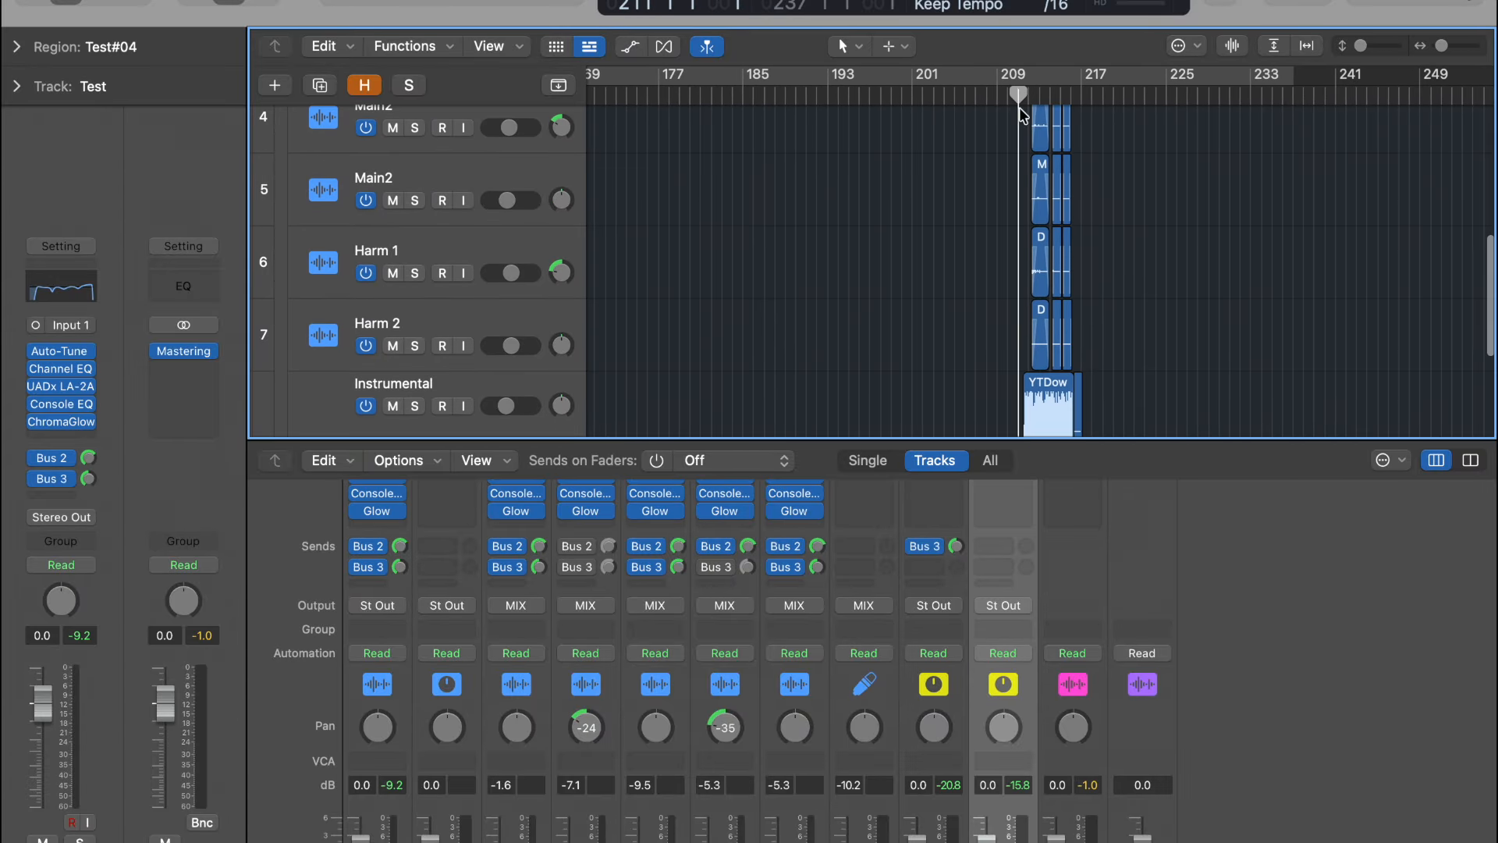
scroll(1019, 106, "up", 5)
left_click(1036, 95)
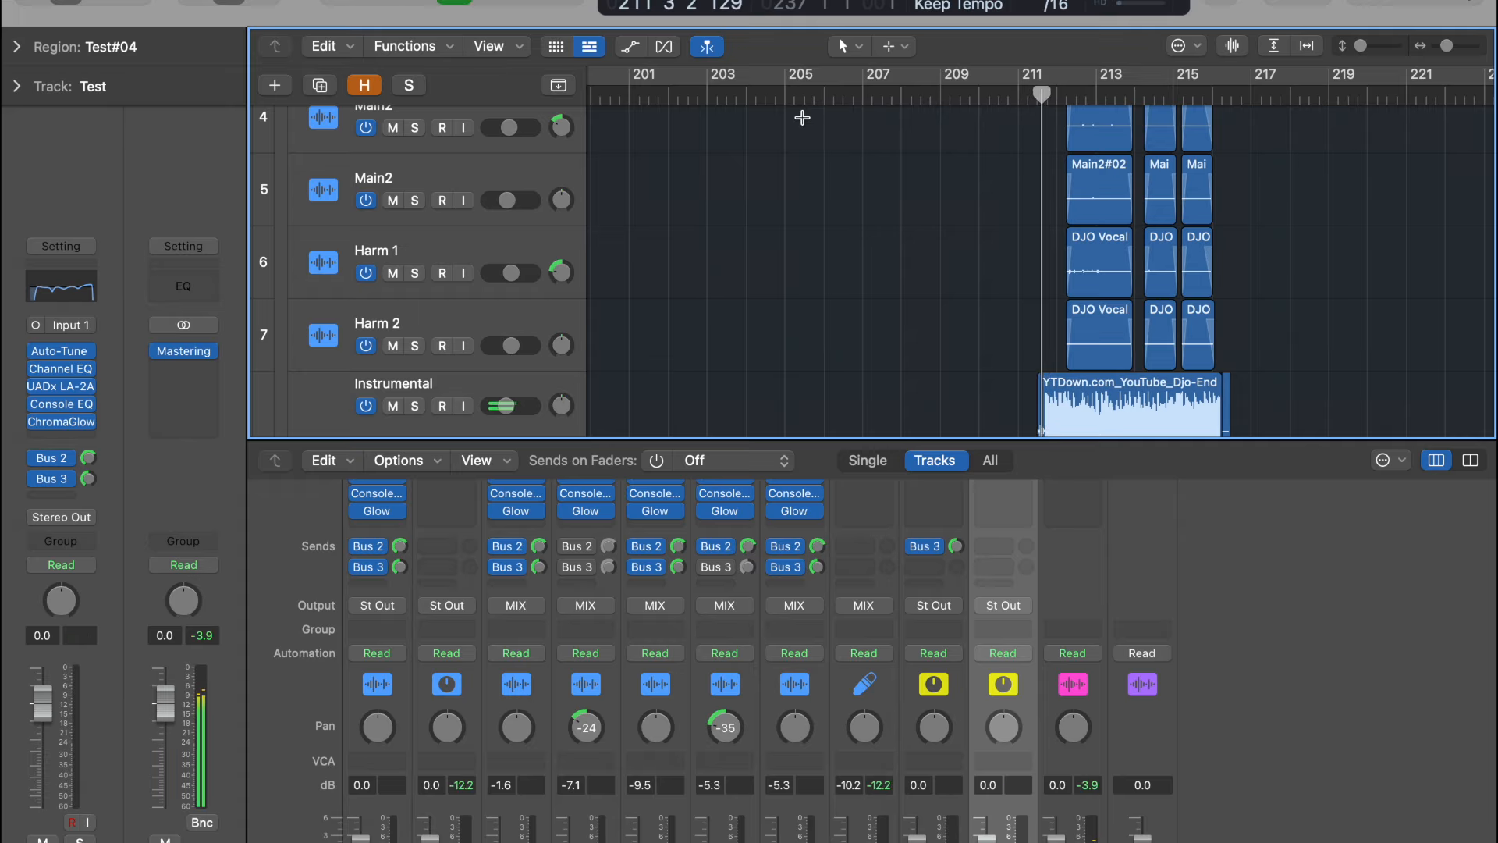
left_click(1027, 100)
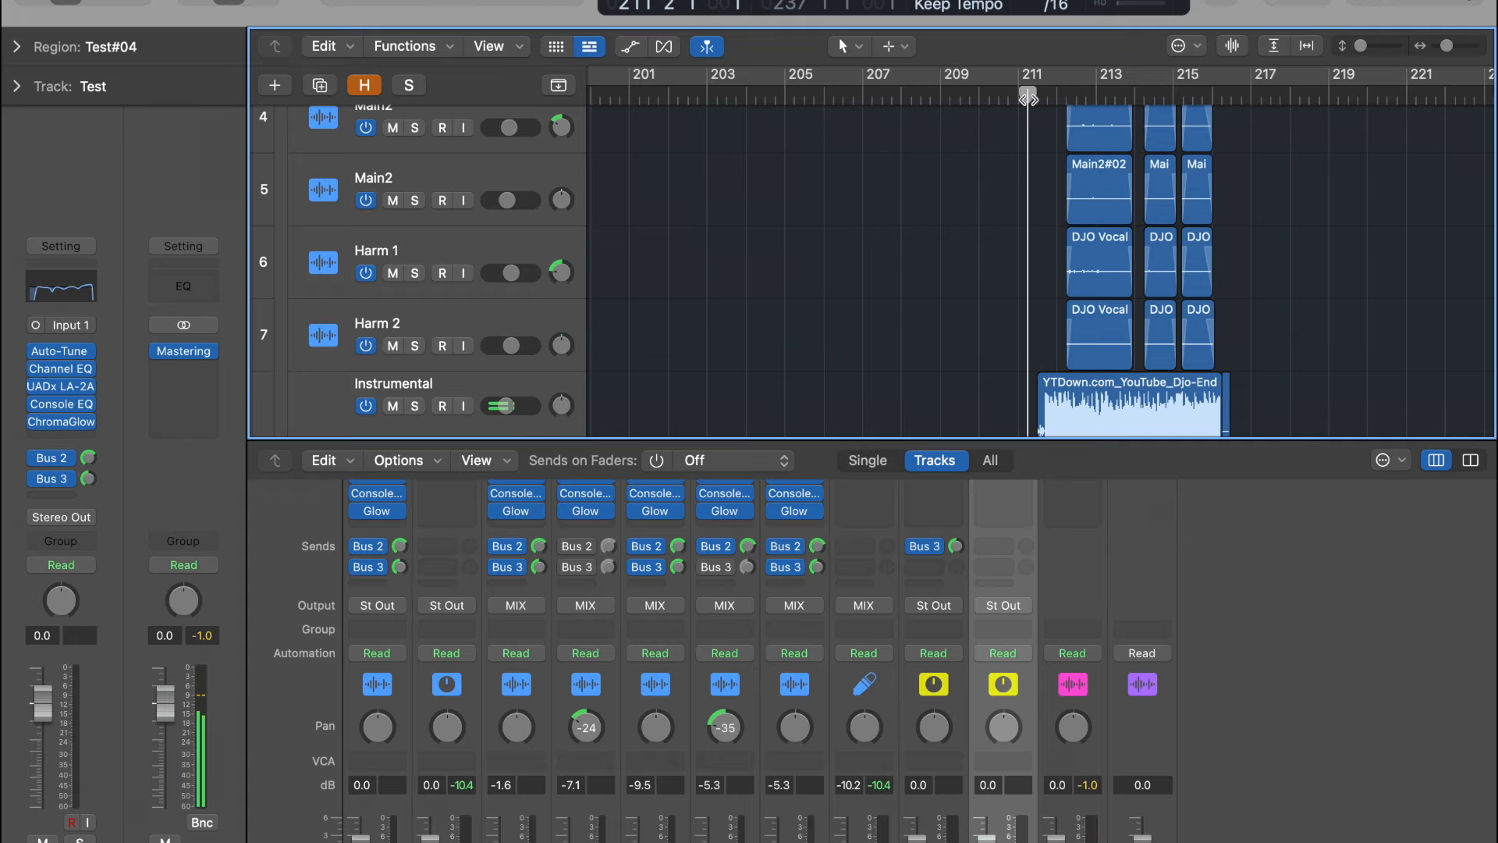
key("b")
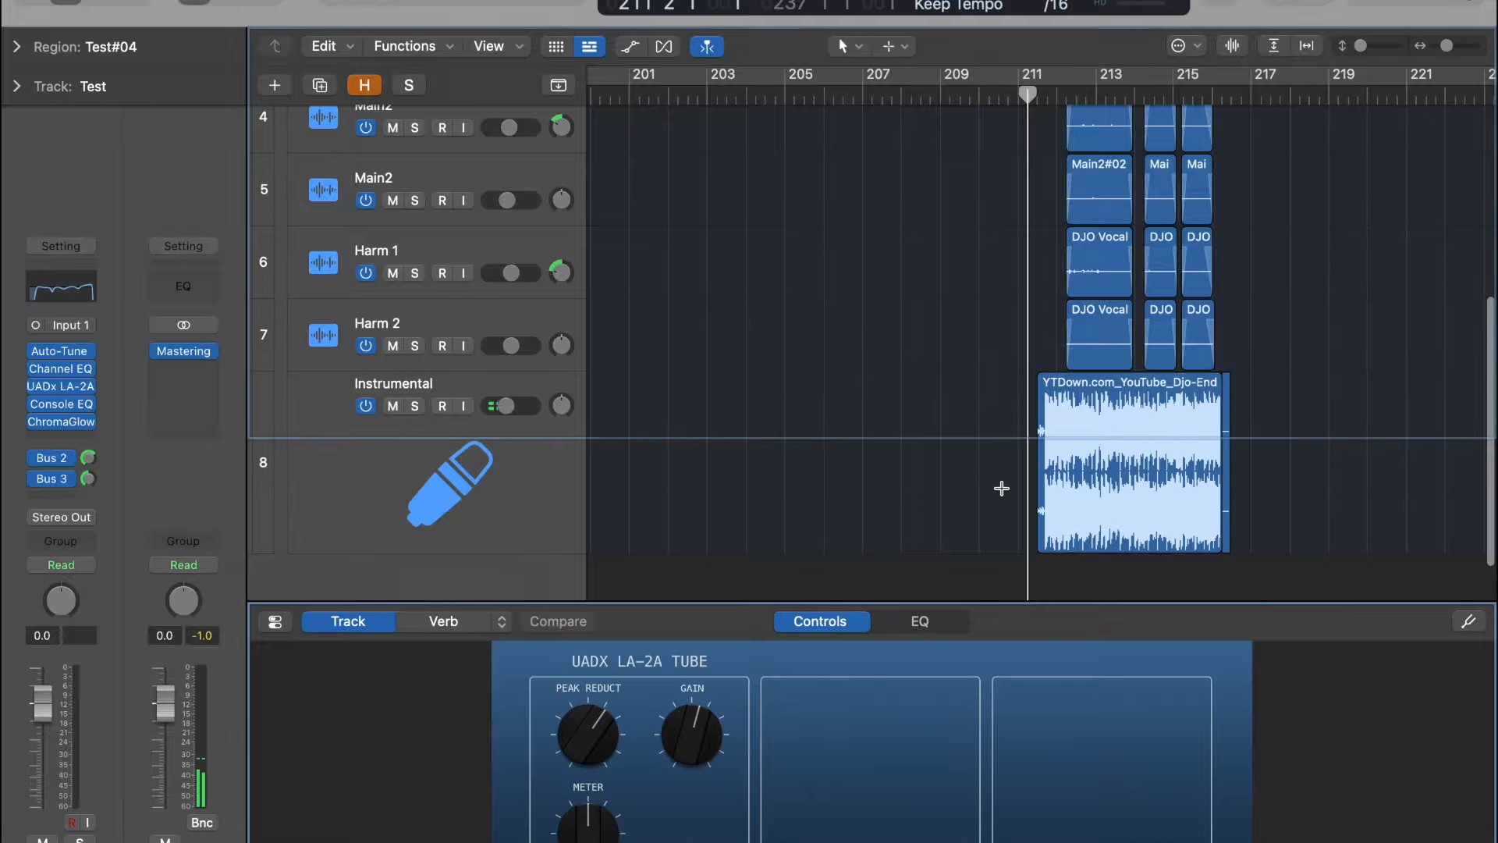
key("b")
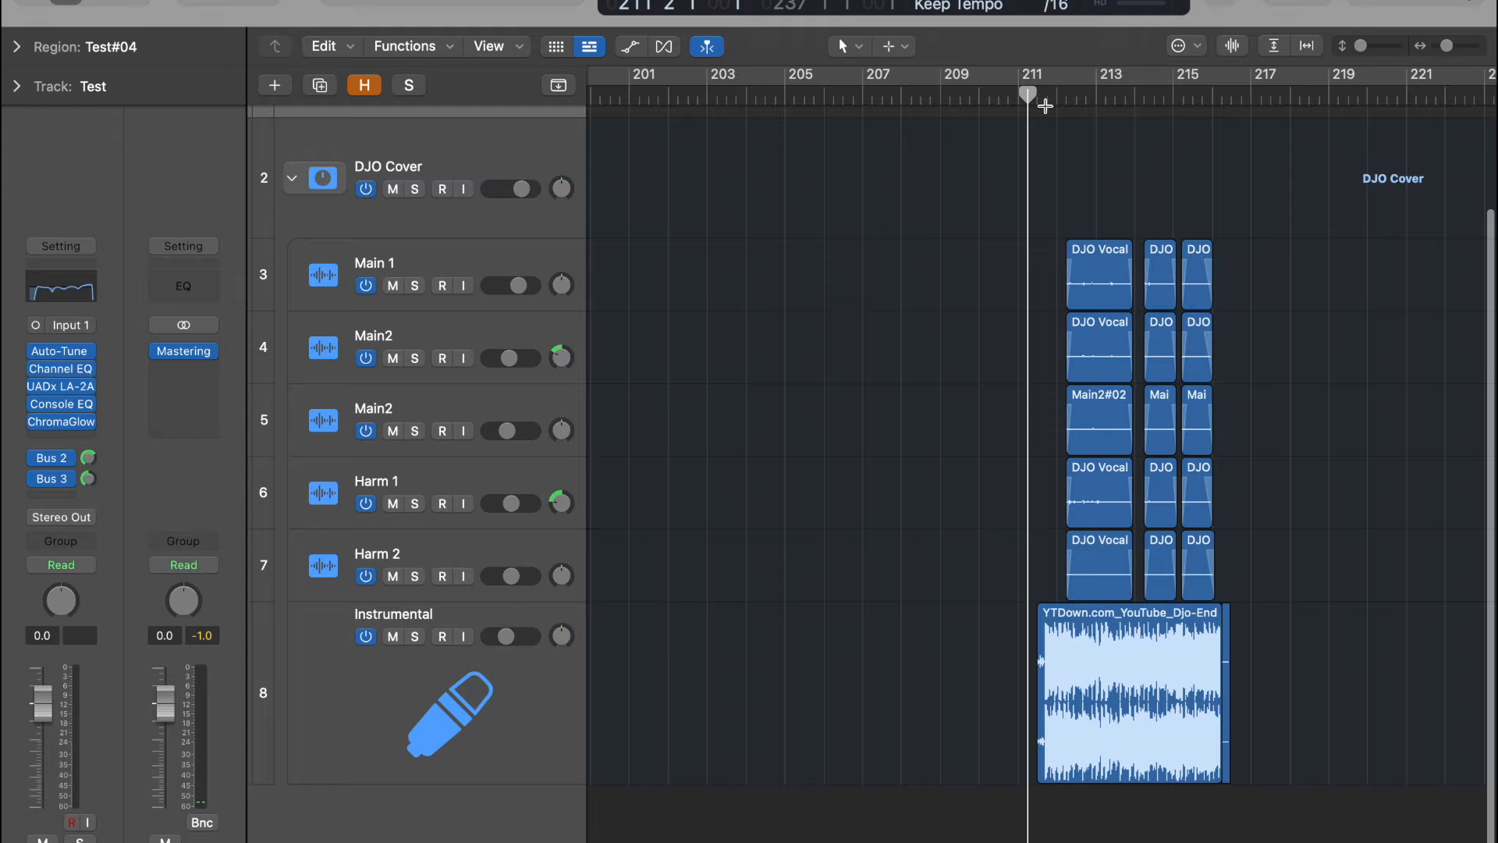
left_click_drag(1027, 98, 1037, 97)
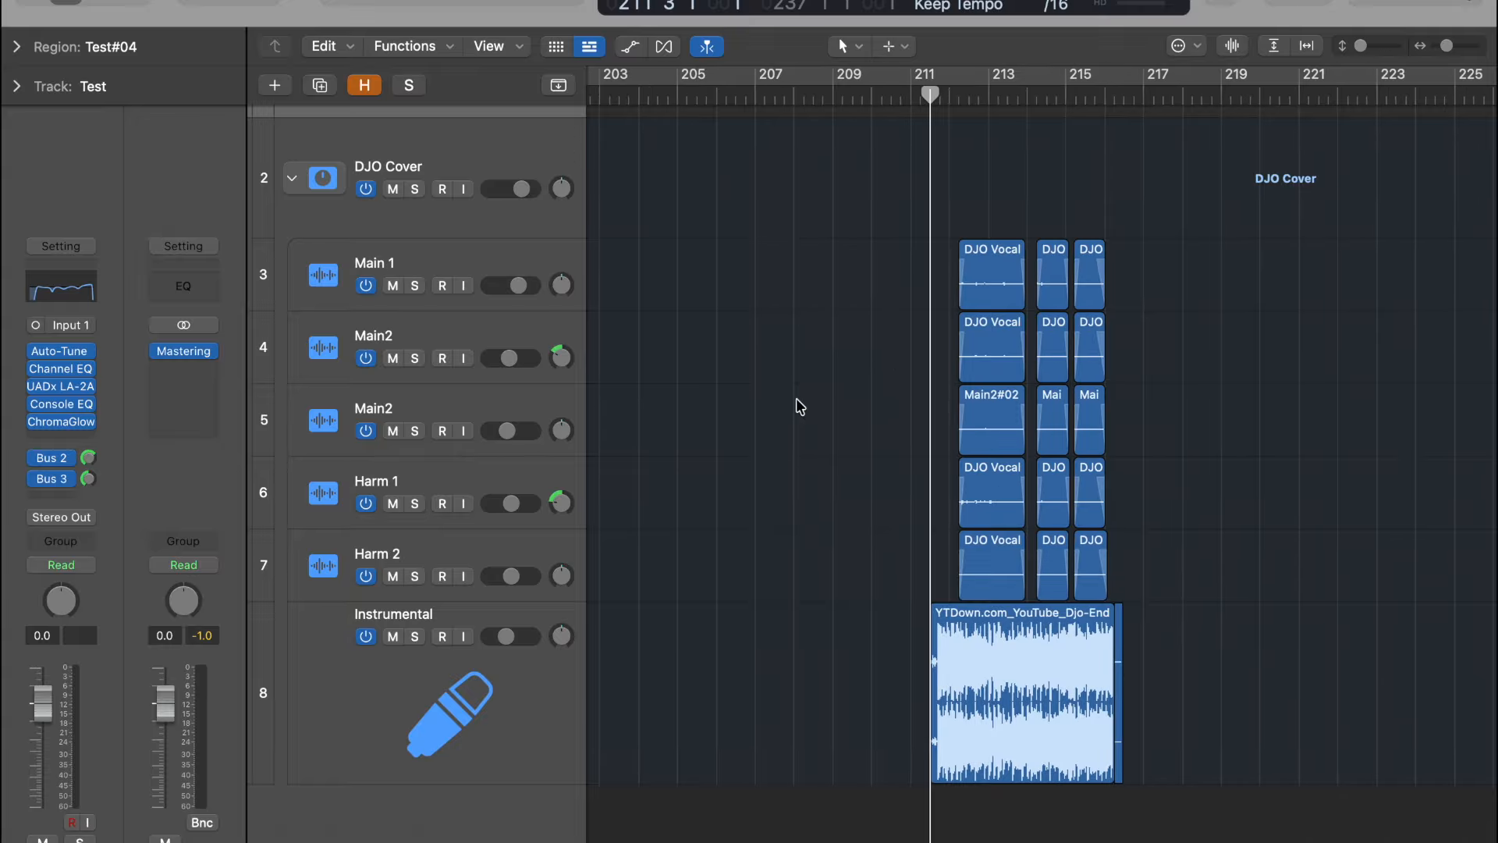
Review the DJO Cover stack by selecting its Main2, Harm 1, Harm 2 and Instrumental tracks in turn, finishing on the stack's main track.
scroll(796, 402, "right", 3)
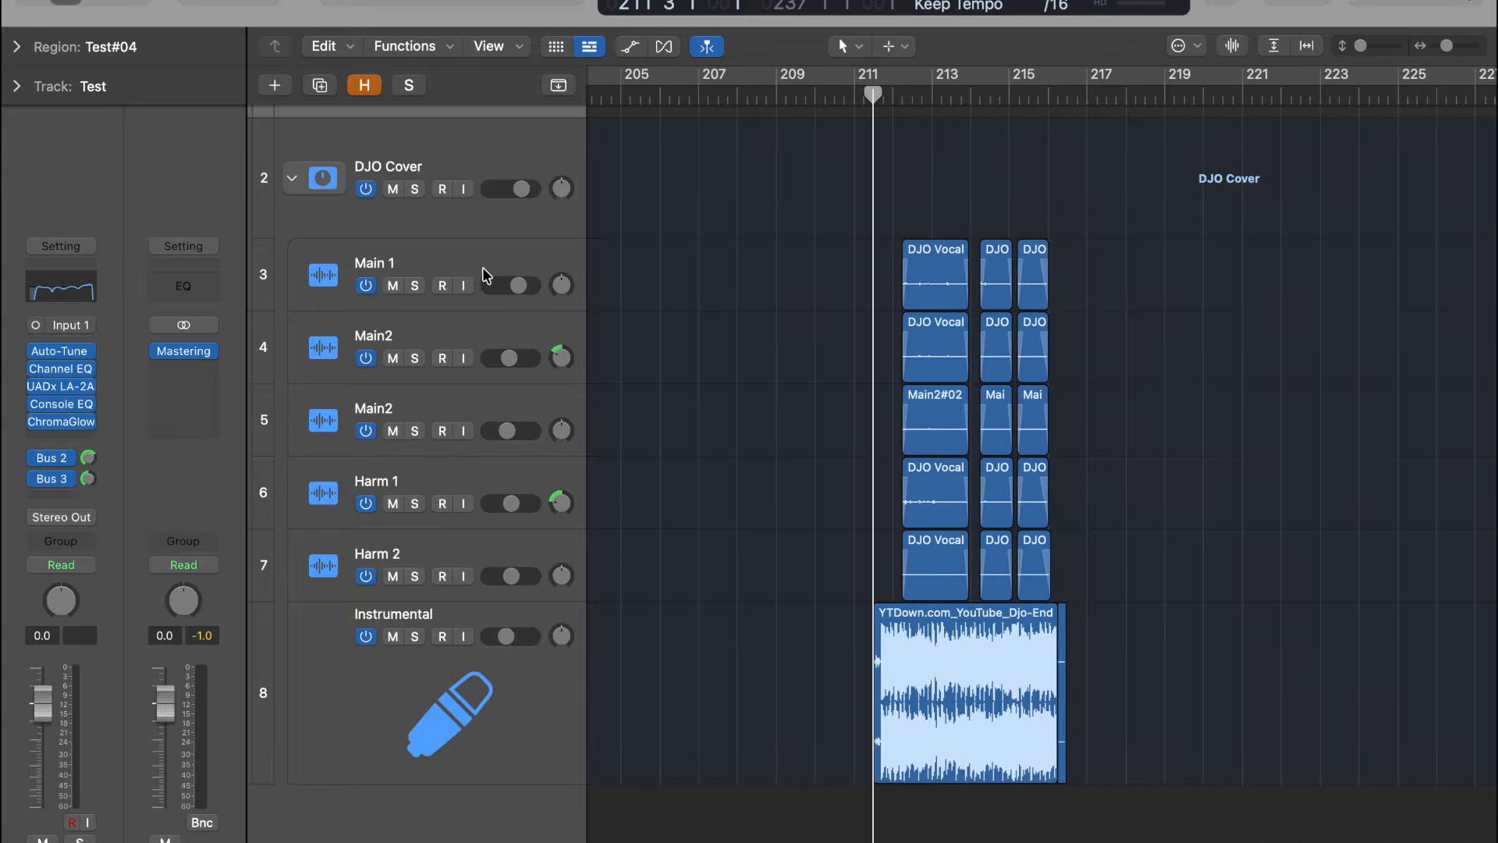
left_click(470, 336)
left_click(472, 405)
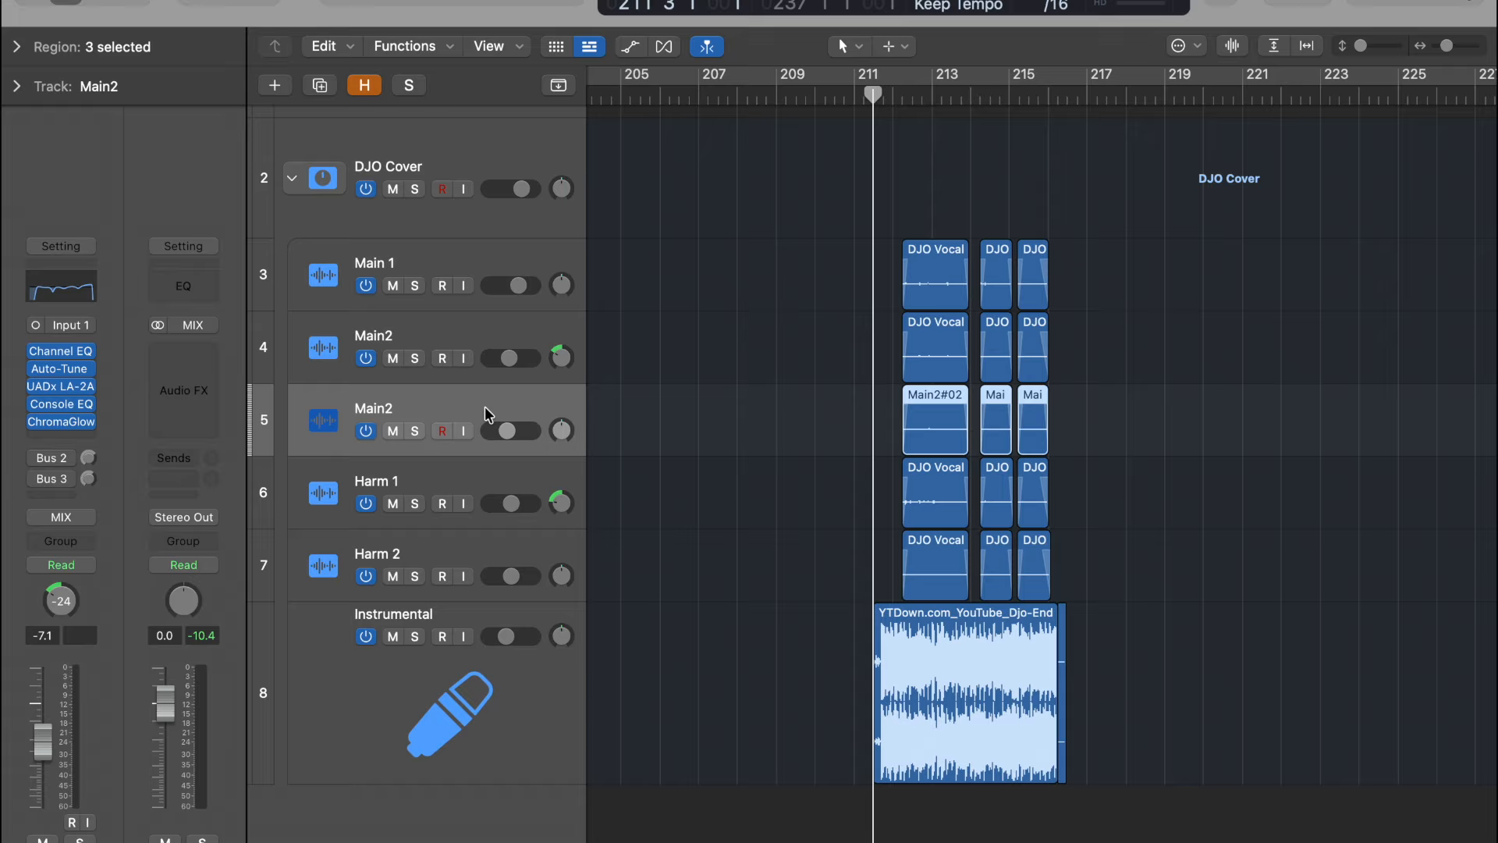
left_click(471, 477)
left_click(475, 551)
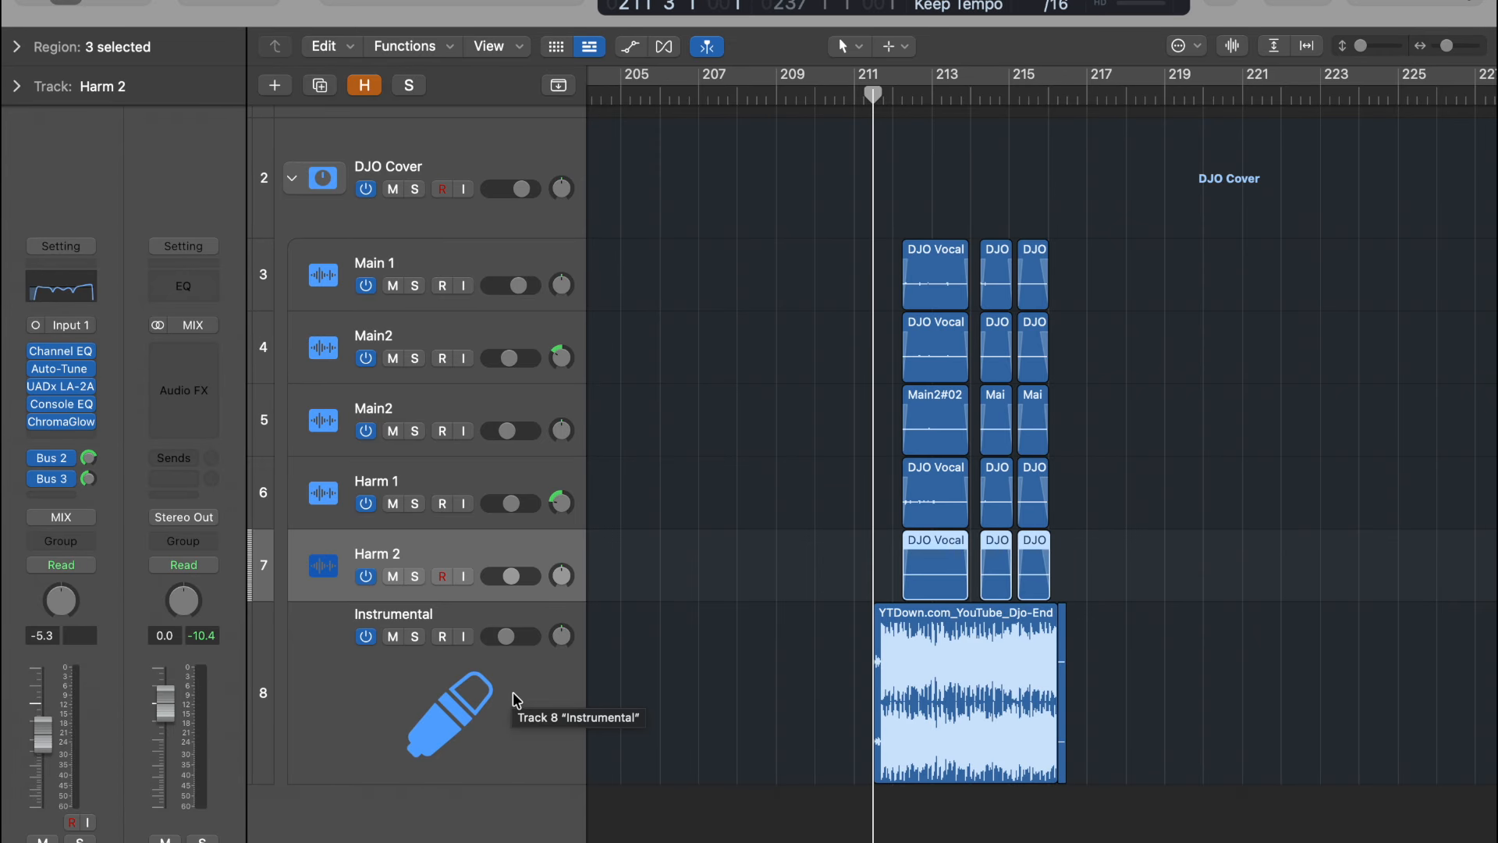
left_click(493, 670)
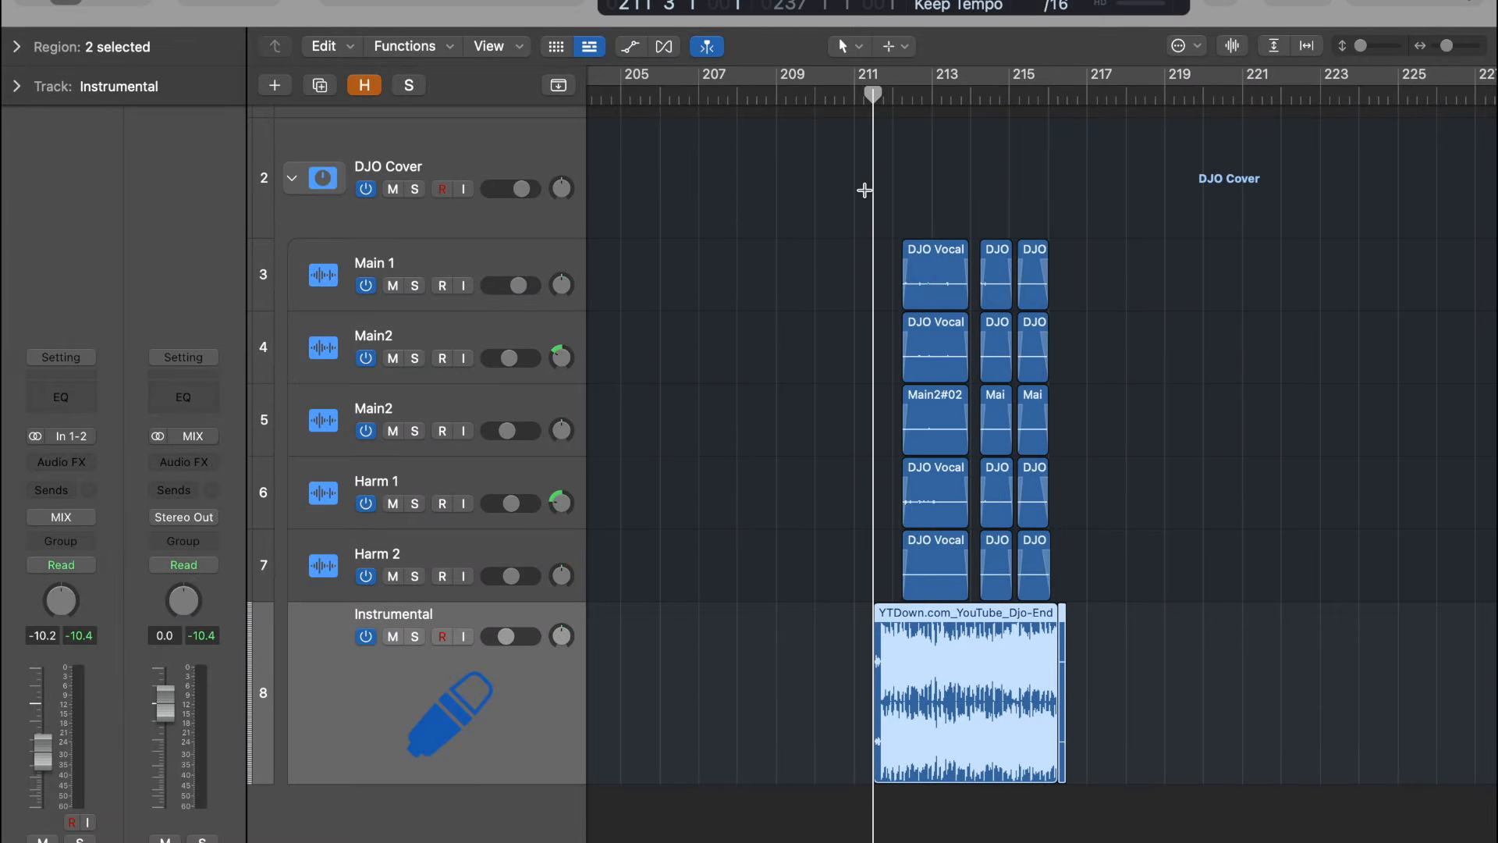
left_click(501, 159)
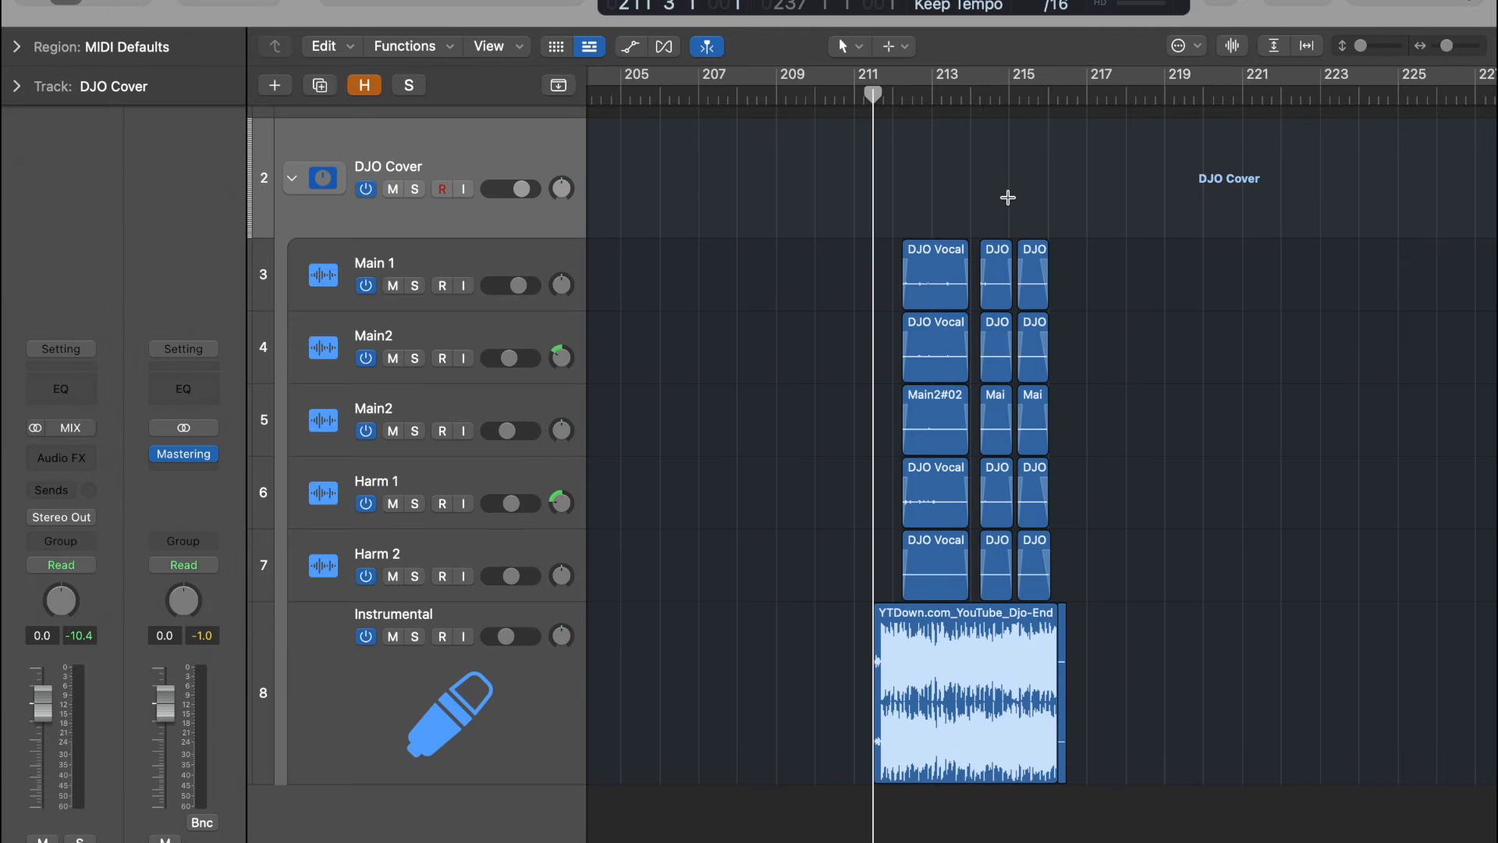
Play the DJO Cover mix through to the end of its regions, stop playback, and collapse the track stack.
key("space")
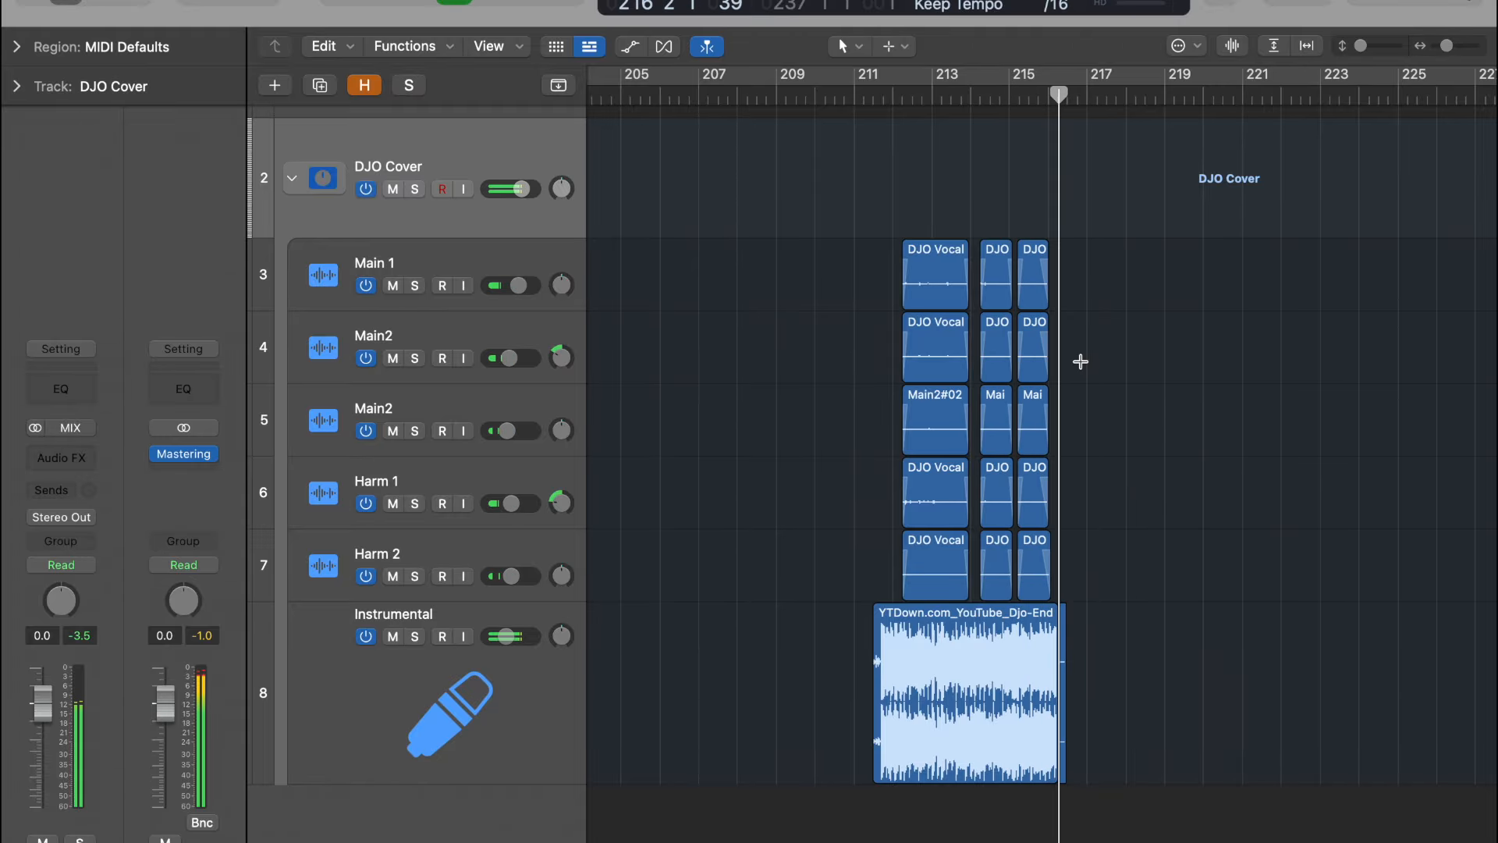
key("super+Left")
key("super+Left")
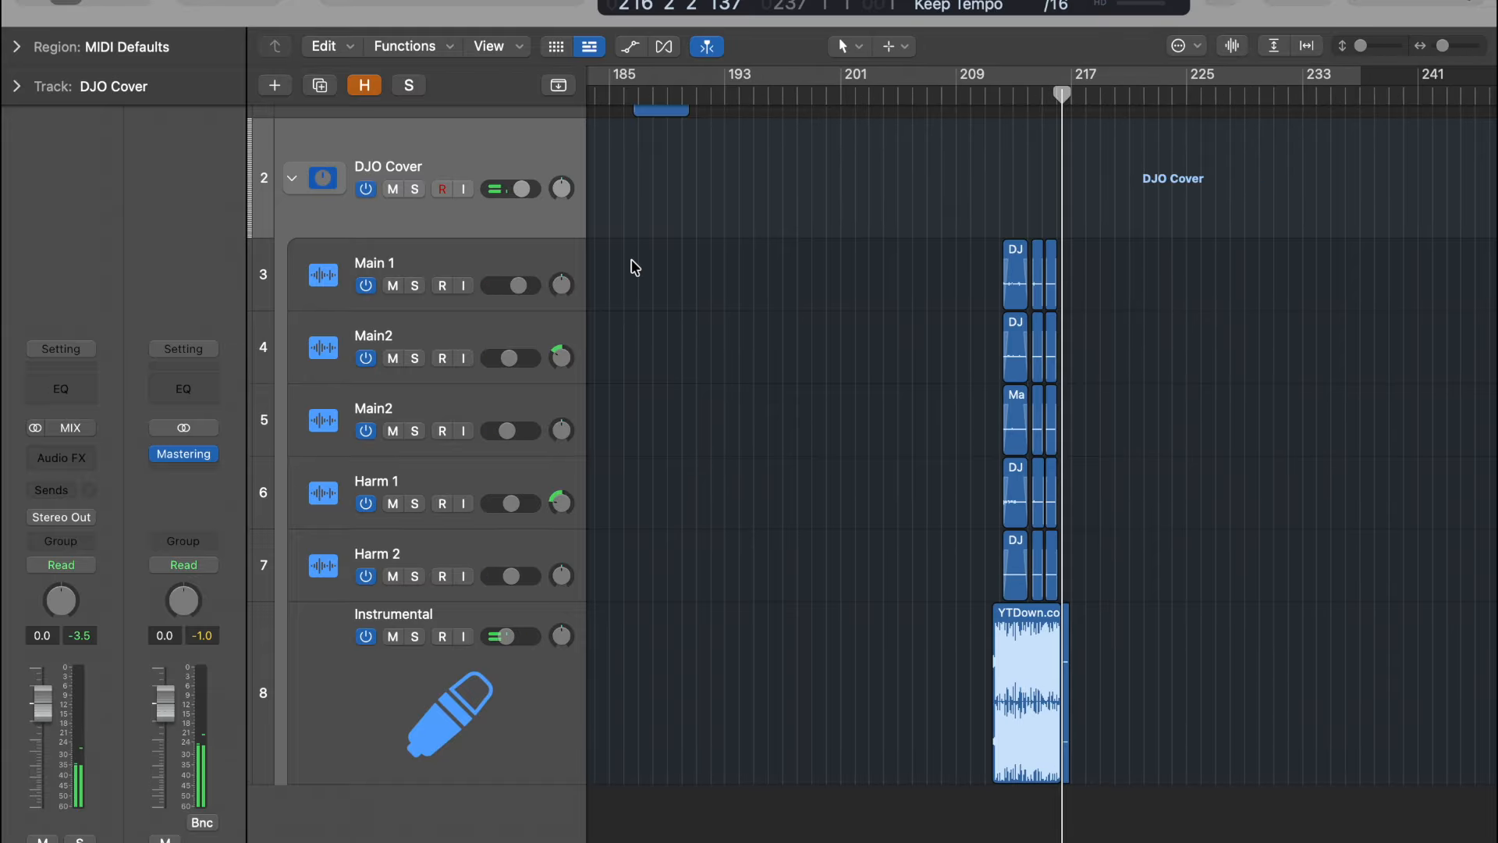
left_click(289, 176)
key("super+Left")
key("super+Left")
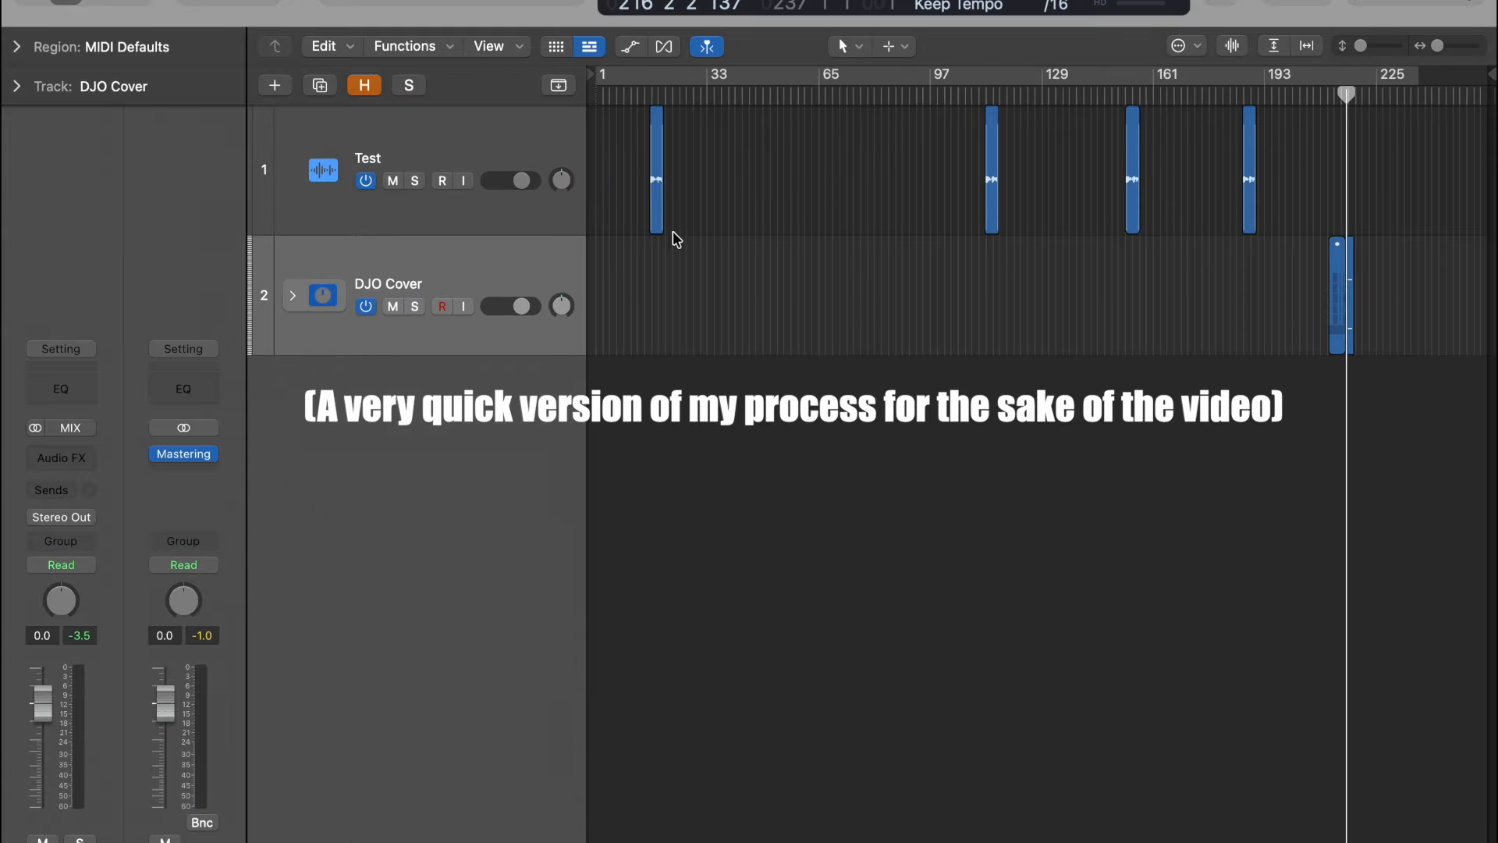
Reopen the mixer, enlarge it to examine the channel strips' effects and sends, and shrink it to reveal both tracks again.
key("x")
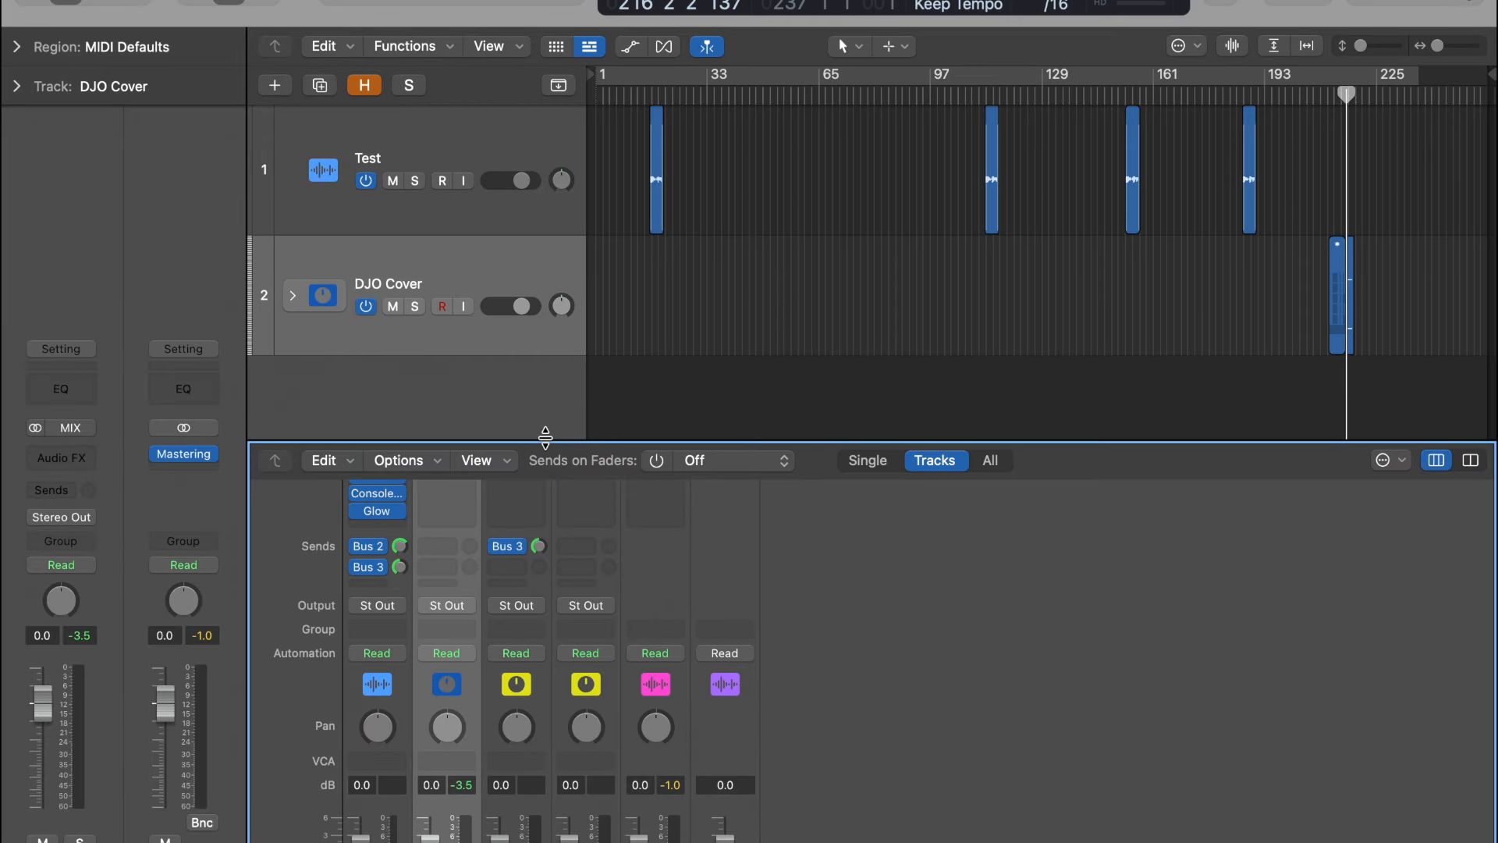
left_click_drag(546, 437, 605, 134)
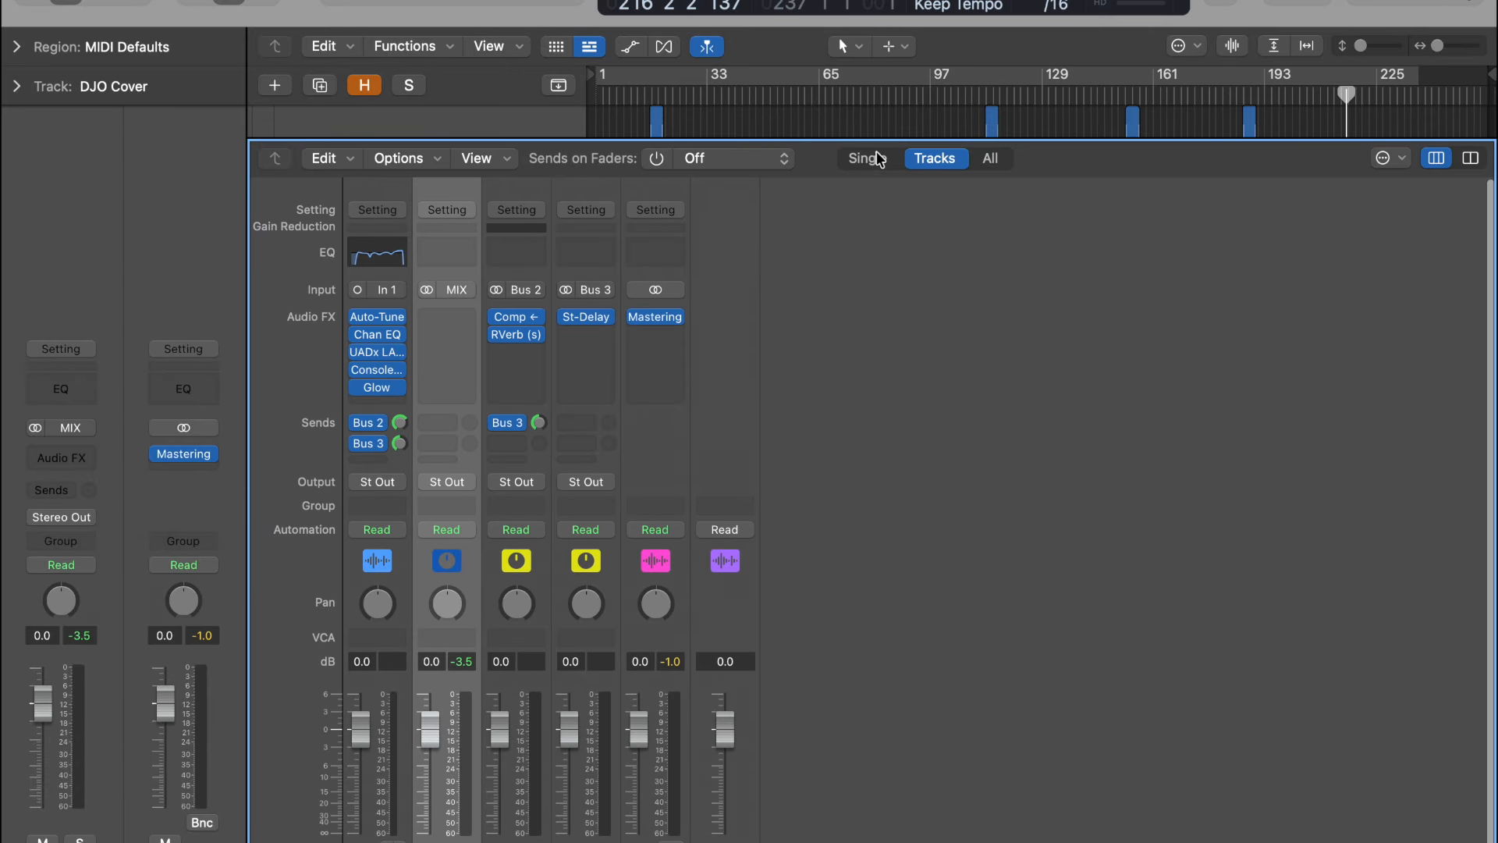
left_click_drag(827, 141, 835, 373)
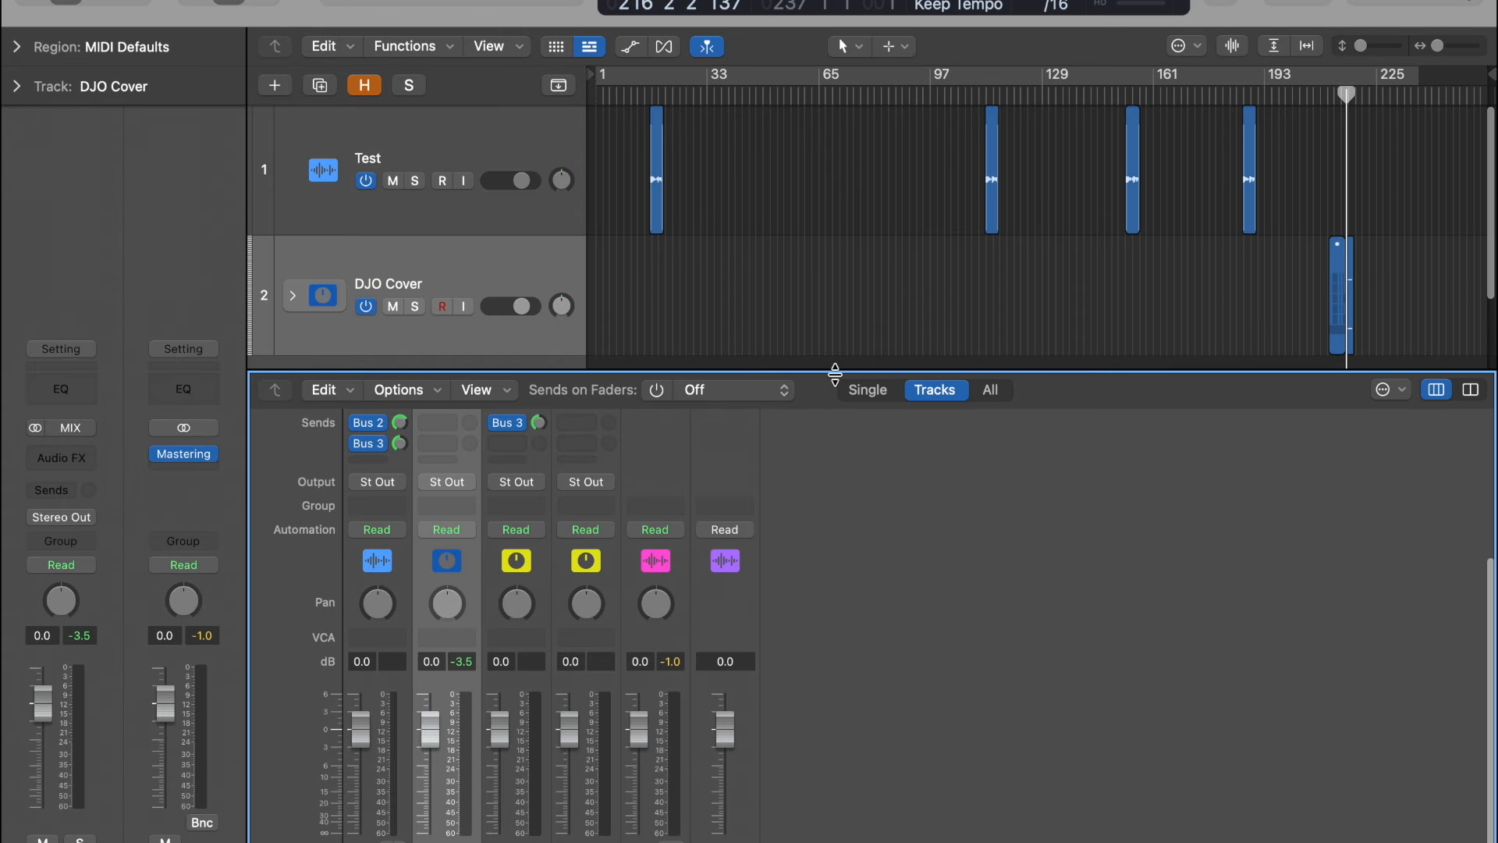